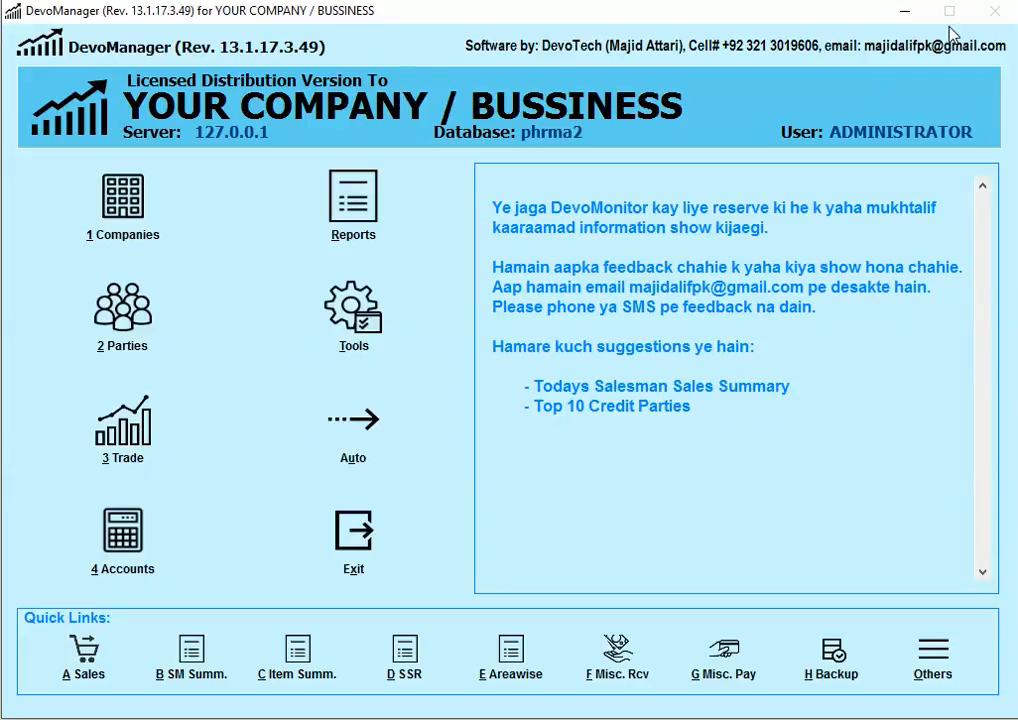
Step: Start a new cash collection voucher dated 15/12/2016
click(89, 658)
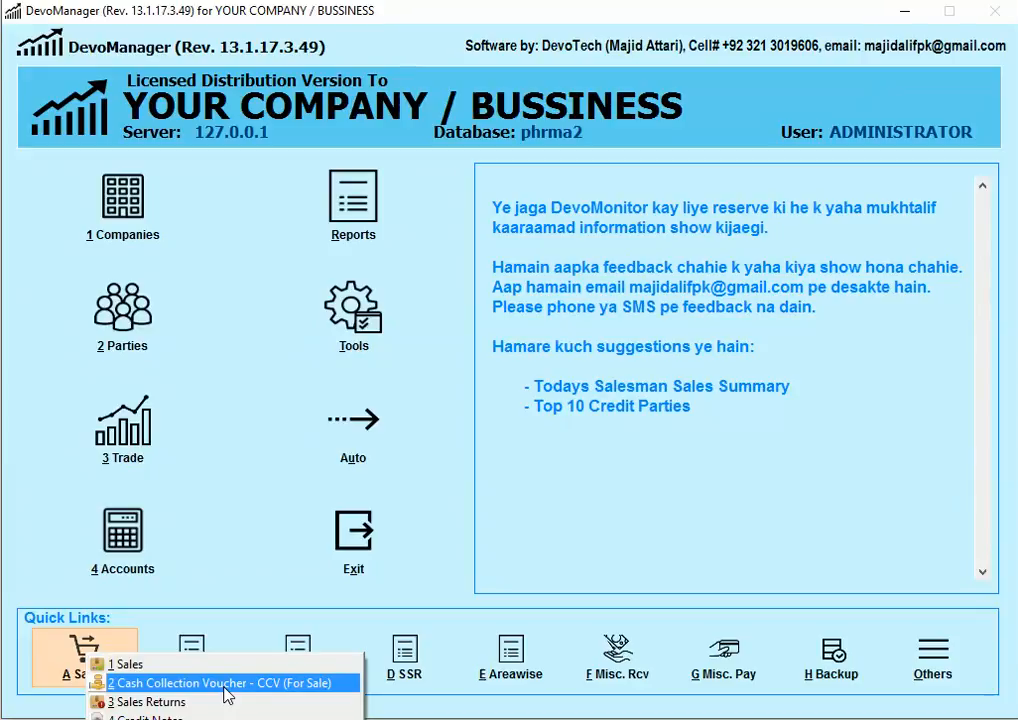
click(227, 685)
click(47, 265)
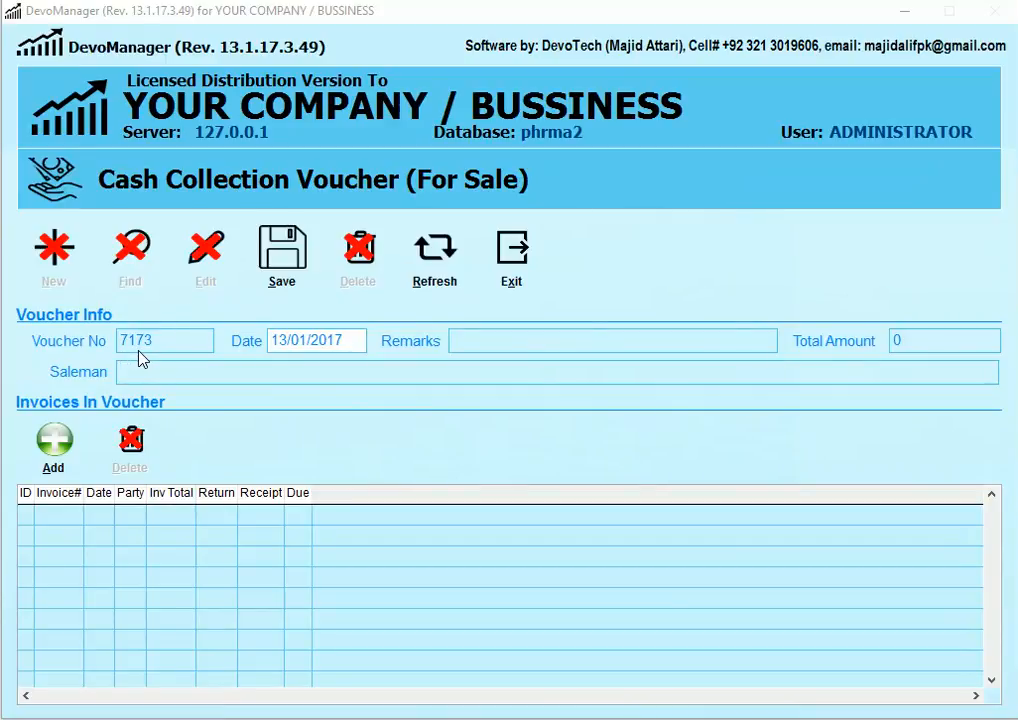
click(272, 341)
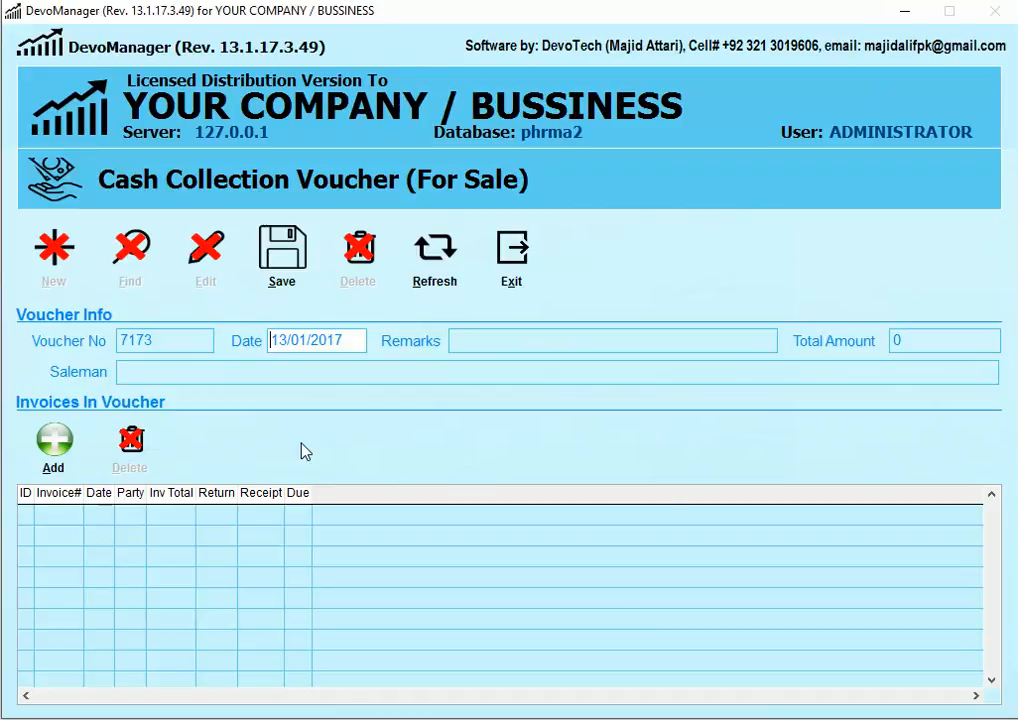
text(15122016)
key(Tab)
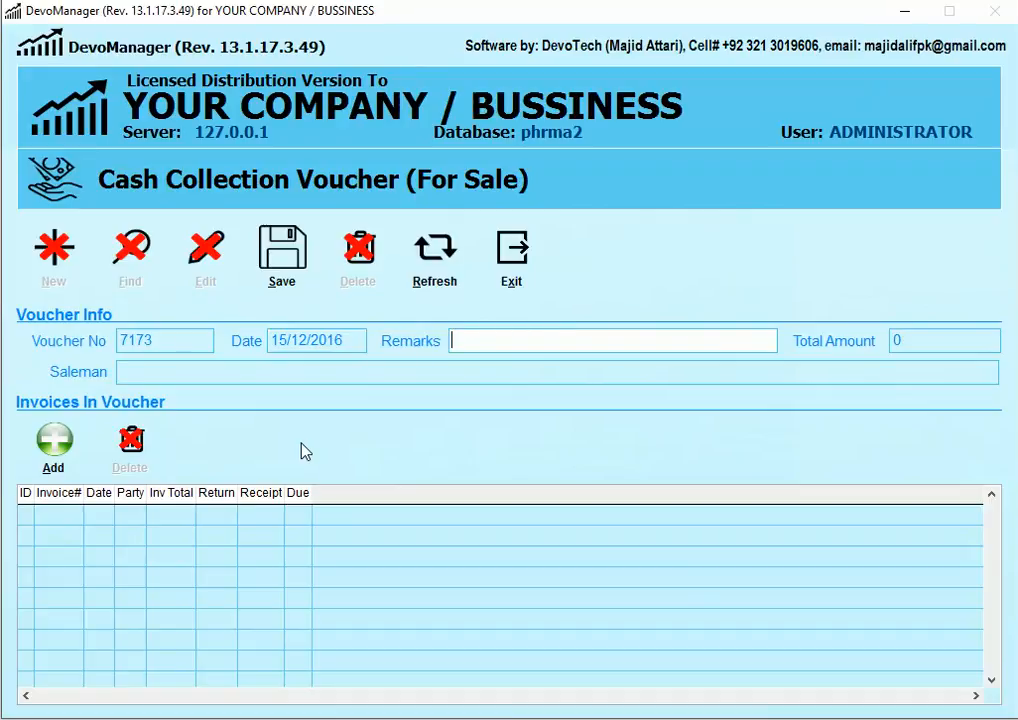
Step: Assign the voucher's salesman by picking the matching name from the list
key(Tab)
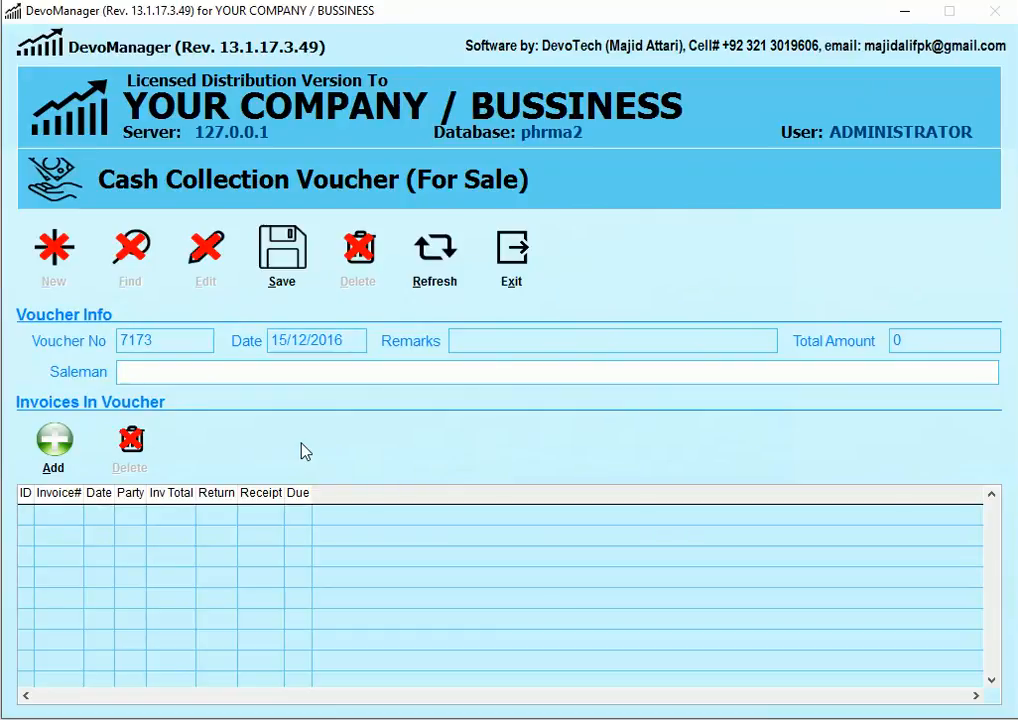
text(ASIF)
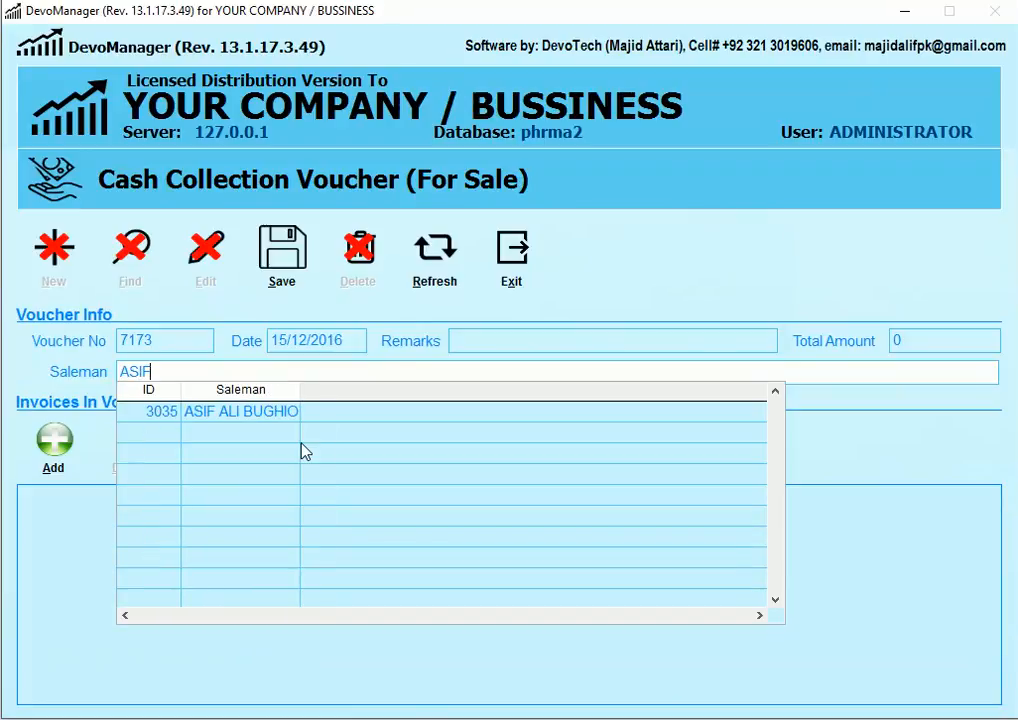
key(Down)
key(Return)
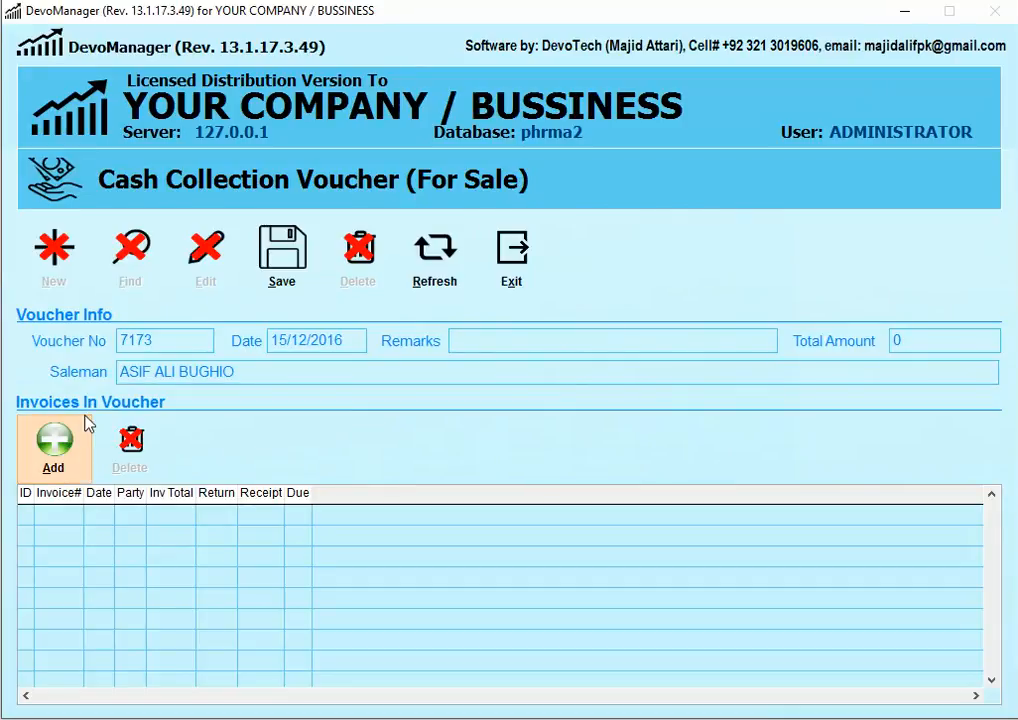
Step: Add all 31 of the salesman's invoices dated 15/12/2016 to 15/12/2016 to the voucher
click(60, 462)
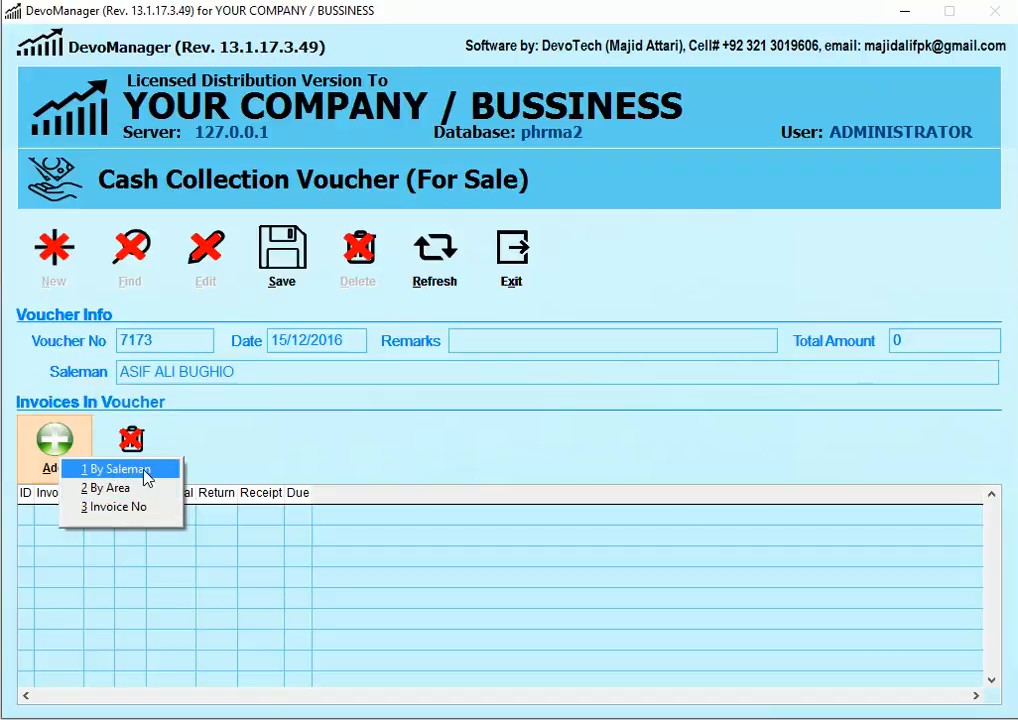
click(141, 469)
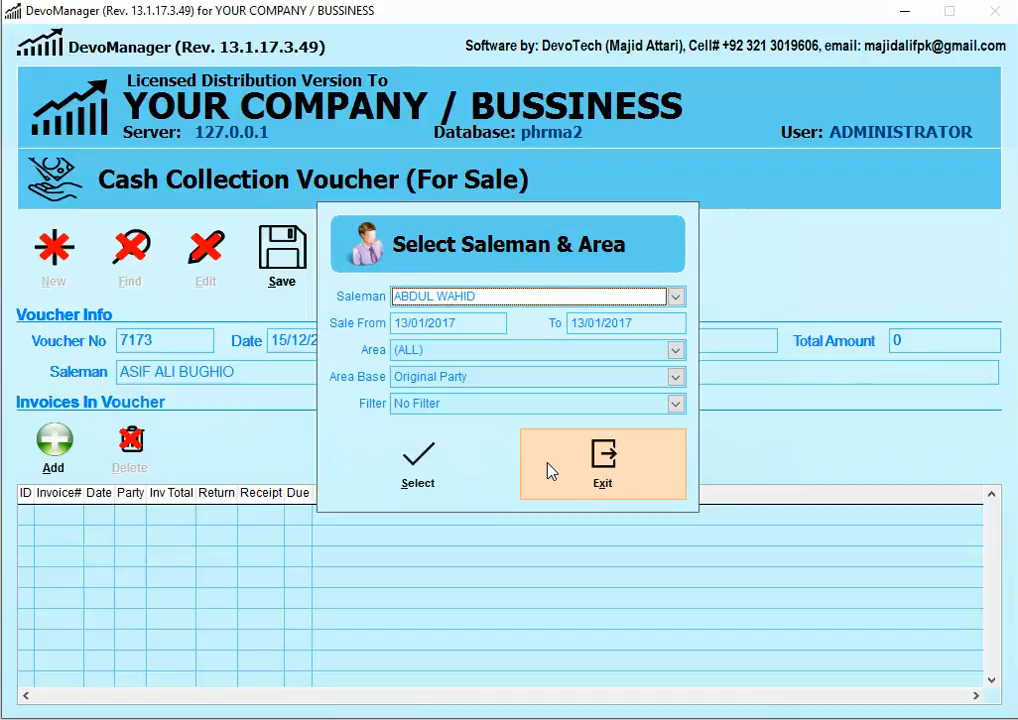
key(Down)
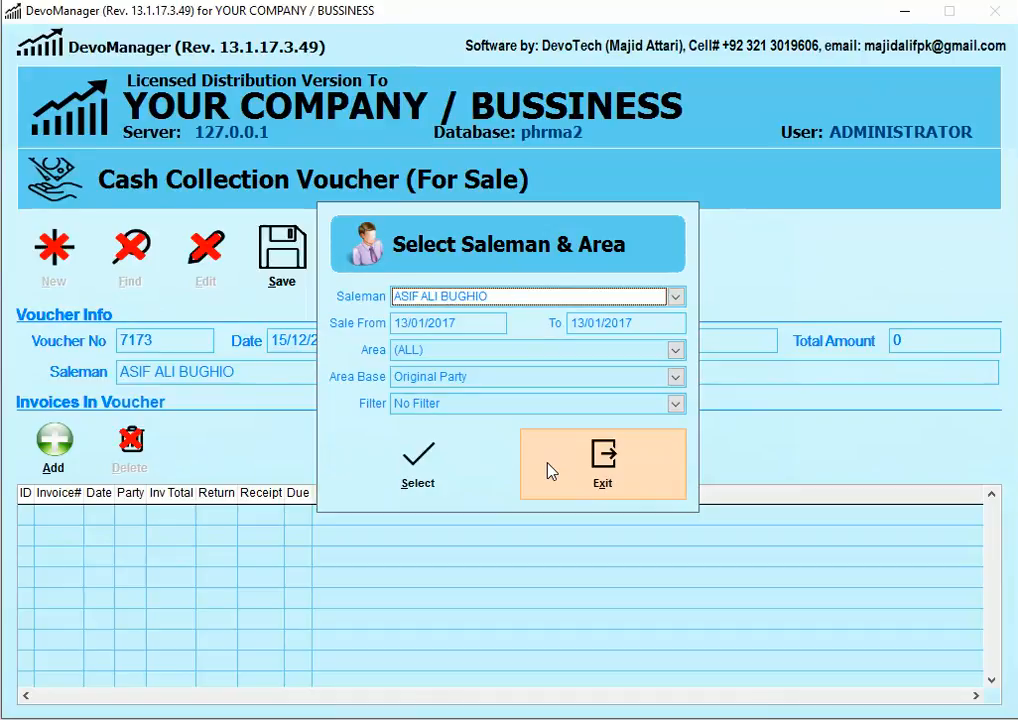
key(Return)
text(15122016)
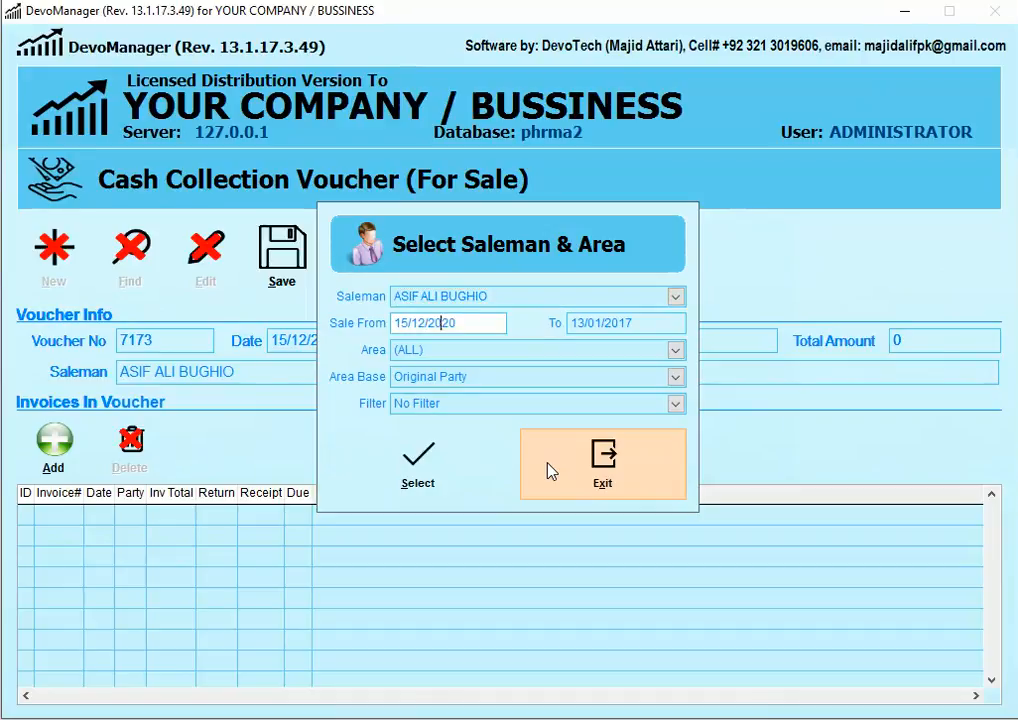
key(Return)
text(15/12/)
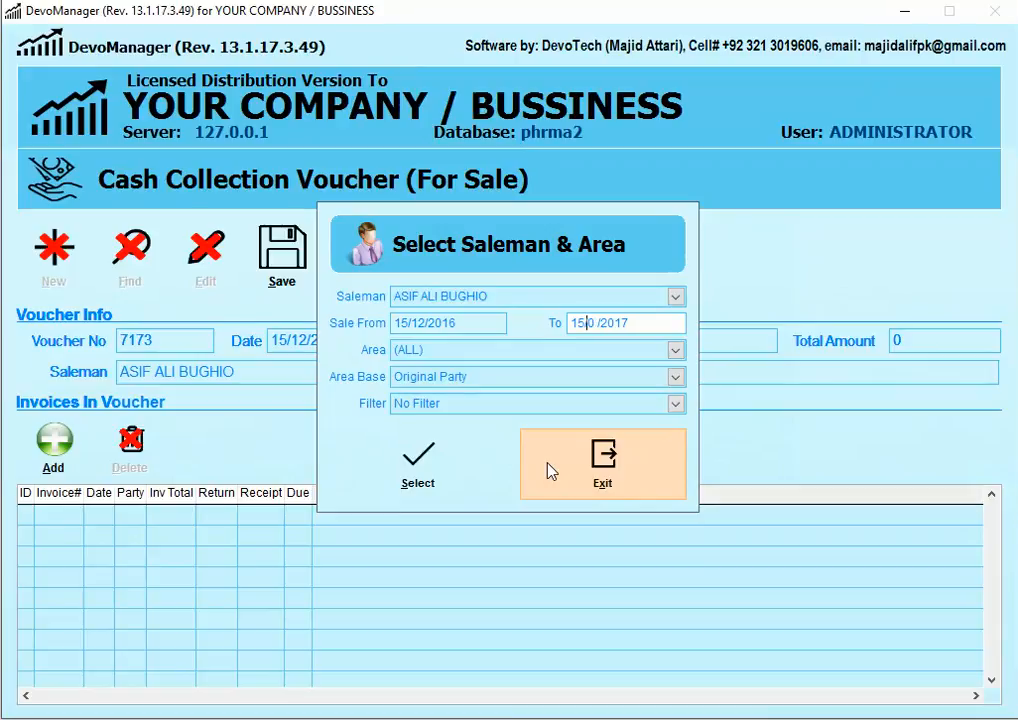
text(2016)
key(Left)
text(2016)
click(416, 488)
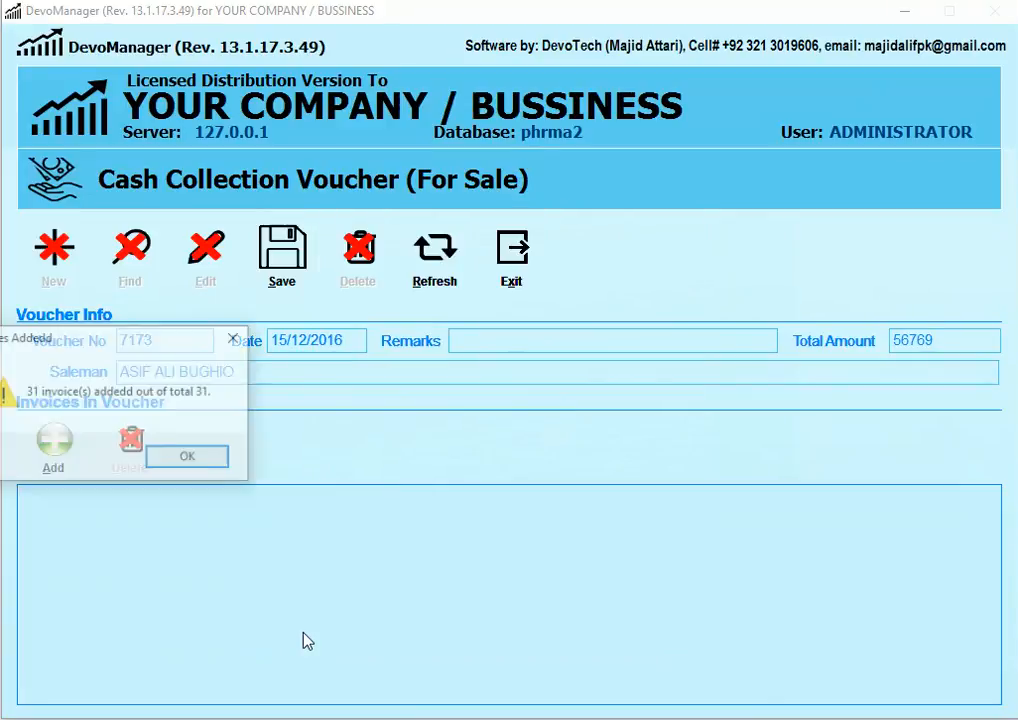
Step: Dismiss the invoices-added message and review the loaded invoice grid
drag(155, 340, 474, 317)
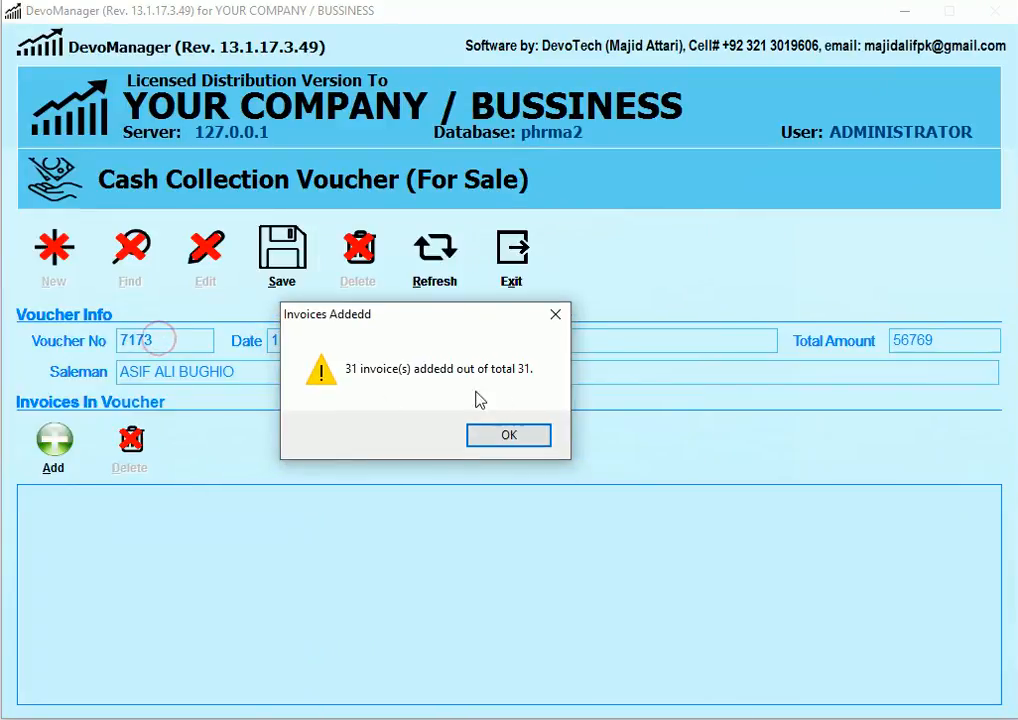
click(531, 439)
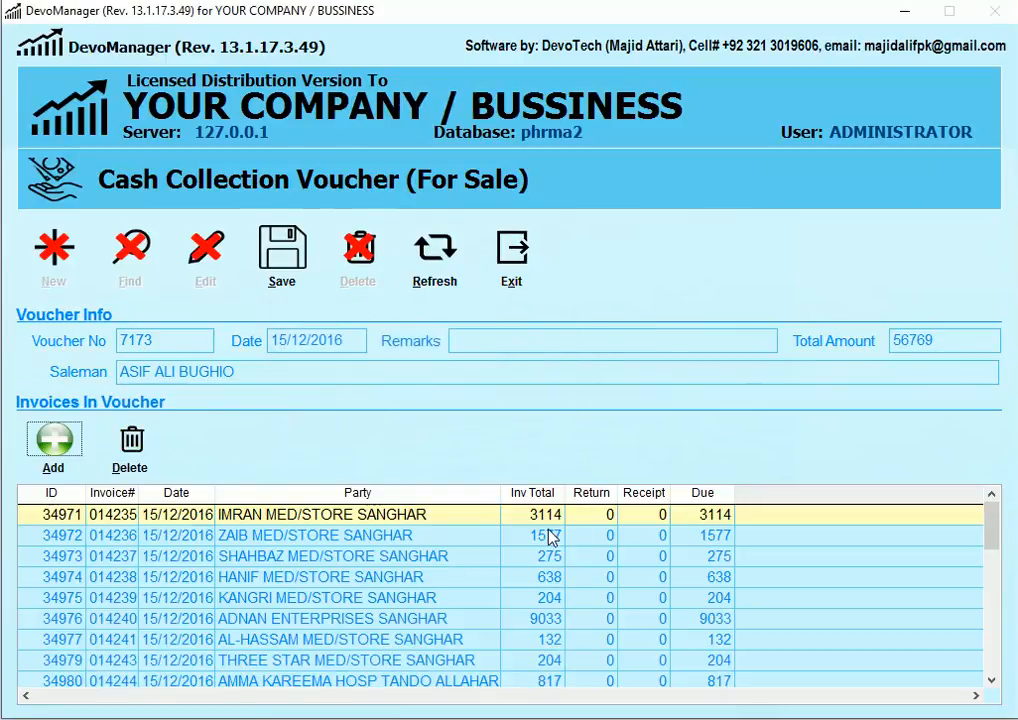
drag(993, 535, 1002, 690)
drag(992, 638, 978, 482)
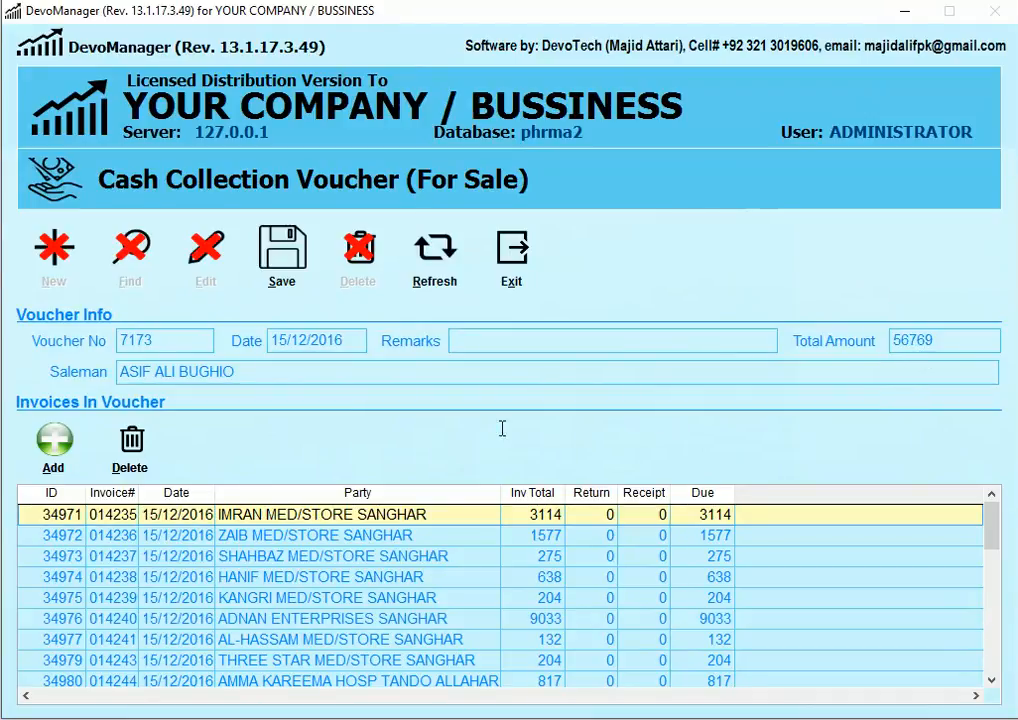
Step: Try adding a single invoice by number, then cancel without selecting one
click(55, 462)
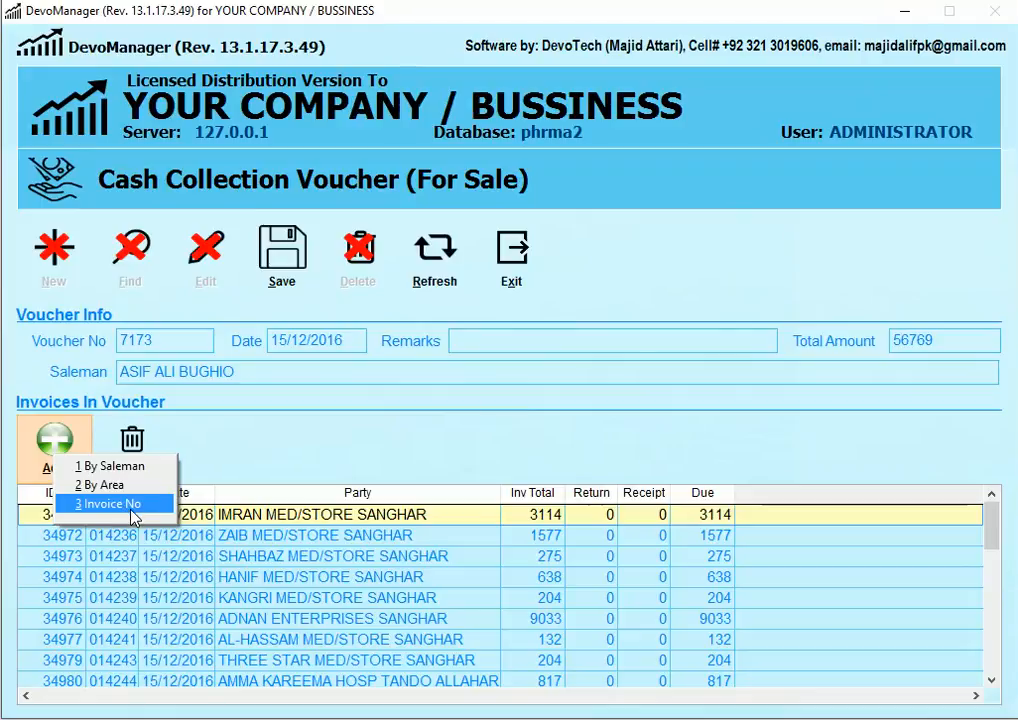
click(125, 505)
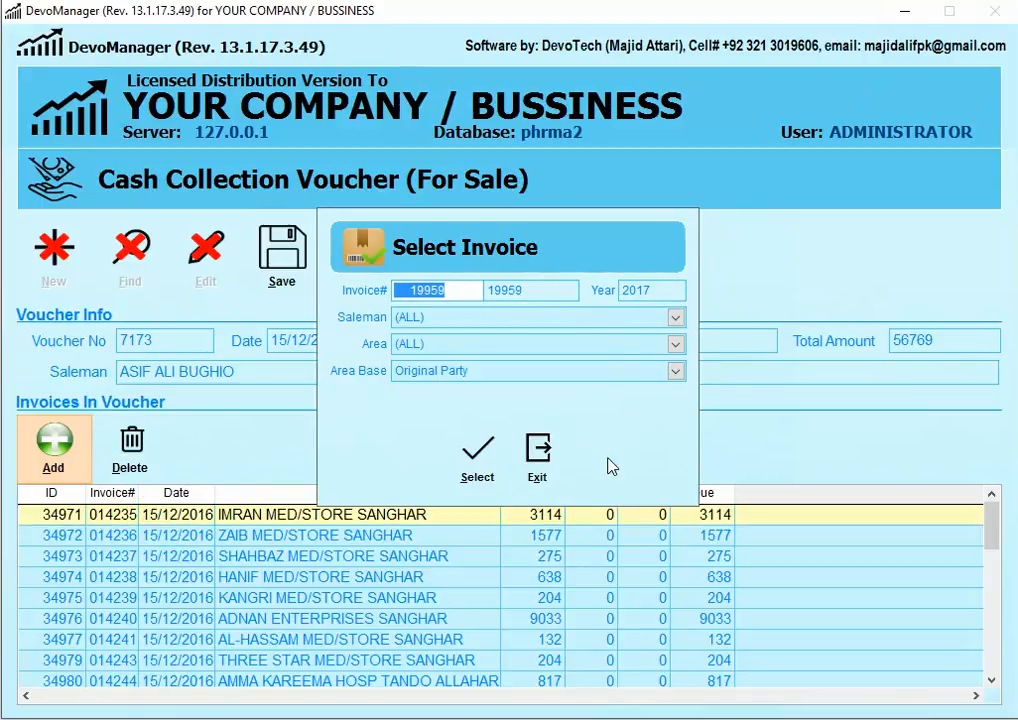
click(545, 466)
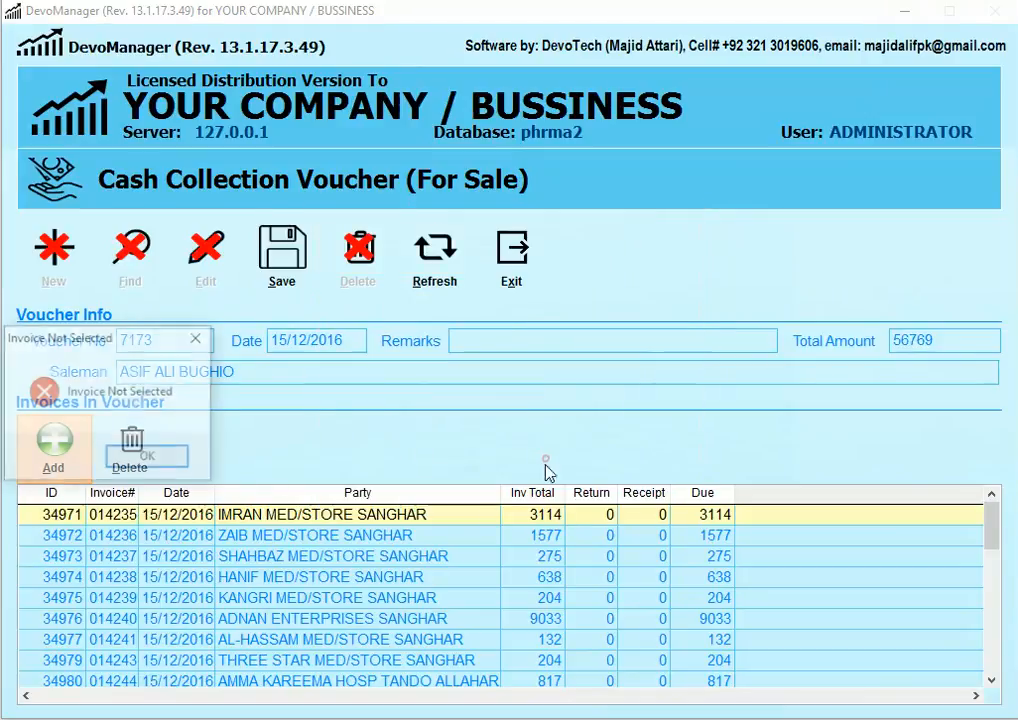
click(54, 440)
click(404, 420)
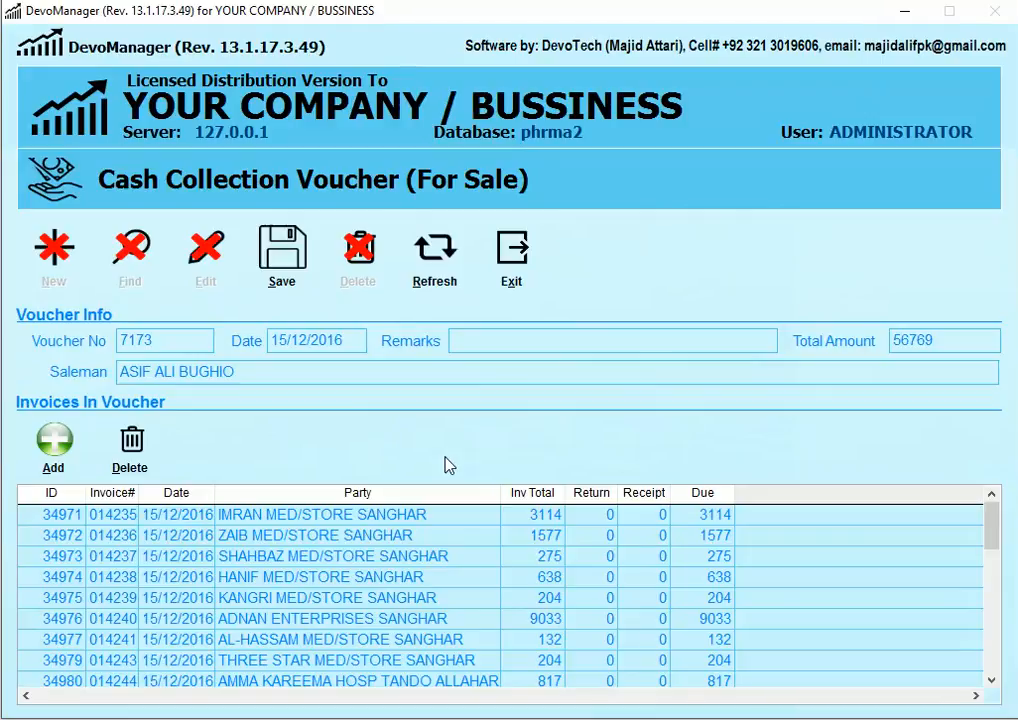
Step: Save voucher 7173 and close the form back to the main menu
click(282, 288)
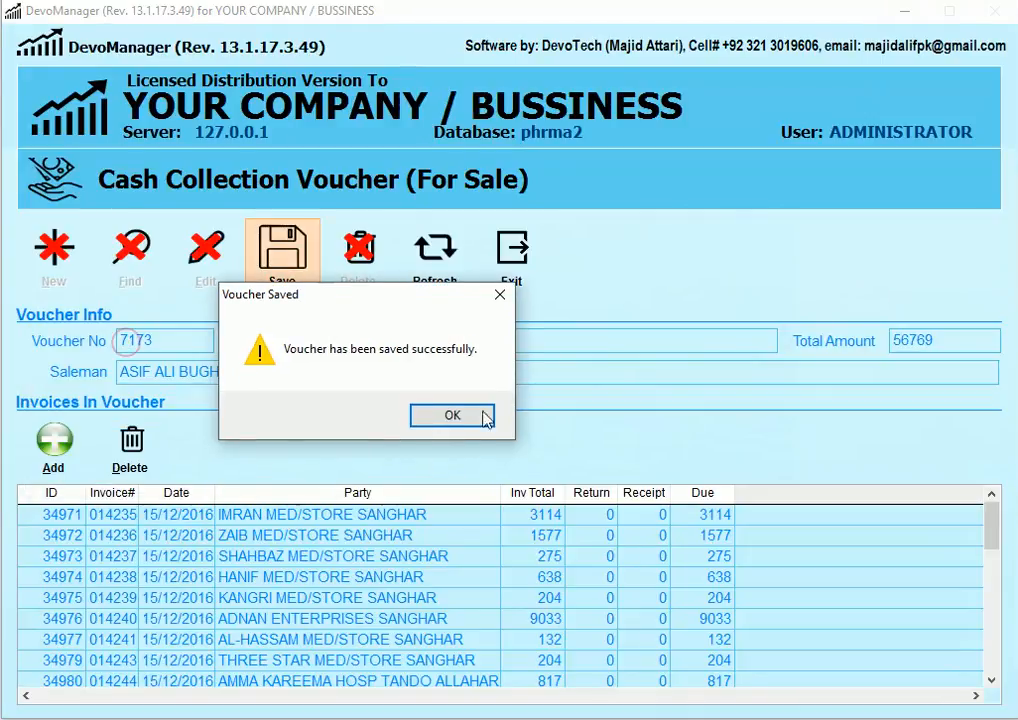
click(466, 419)
click(515, 289)
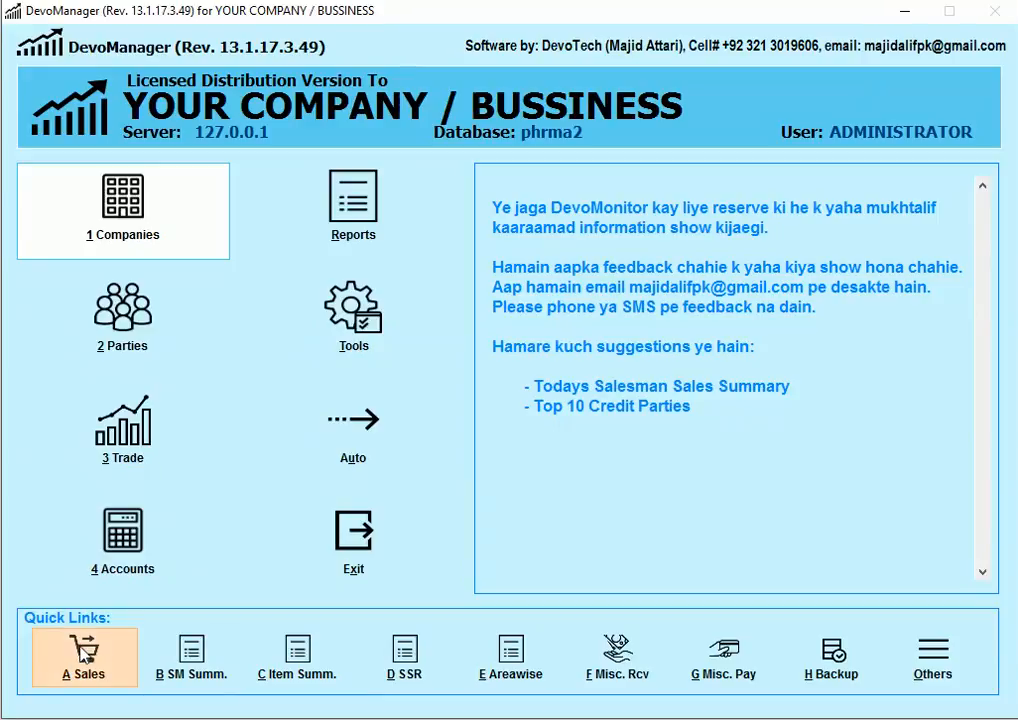
Step: Generate the Sale Summary by Cash Collection Voucher report for voucher 7173 on screen
click(208, 664)
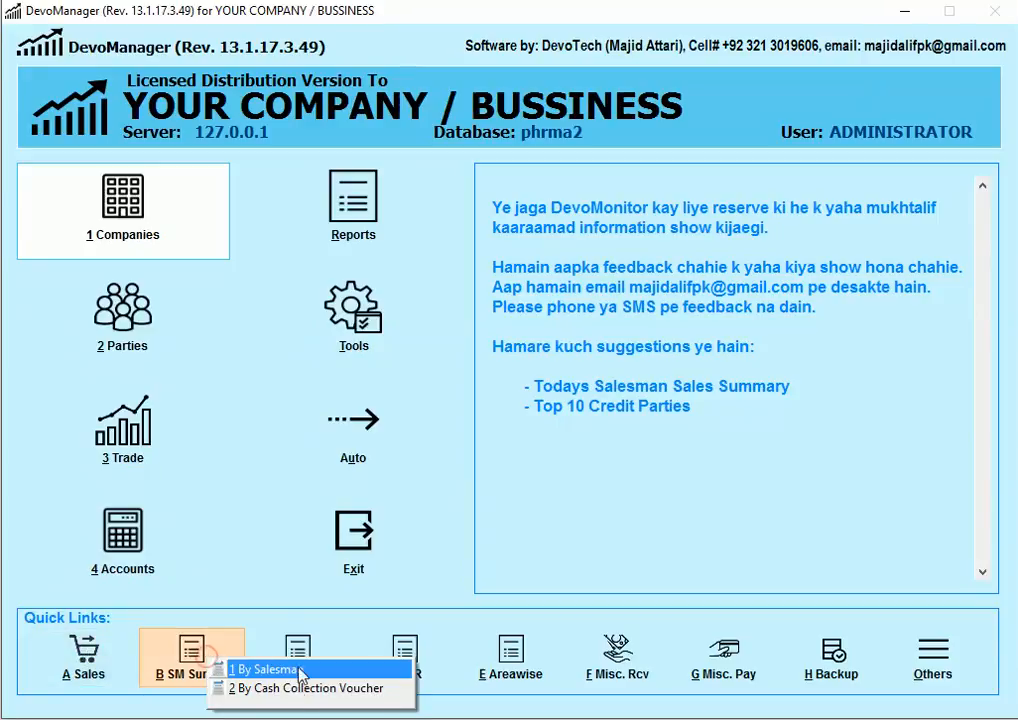
click(343, 692)
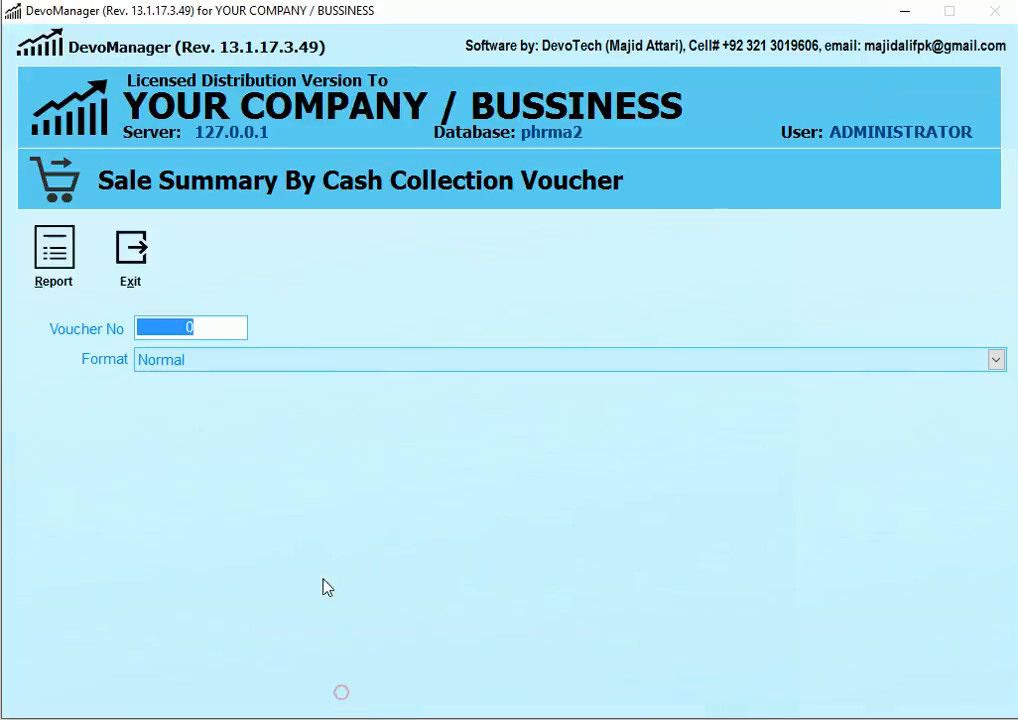
text(71)
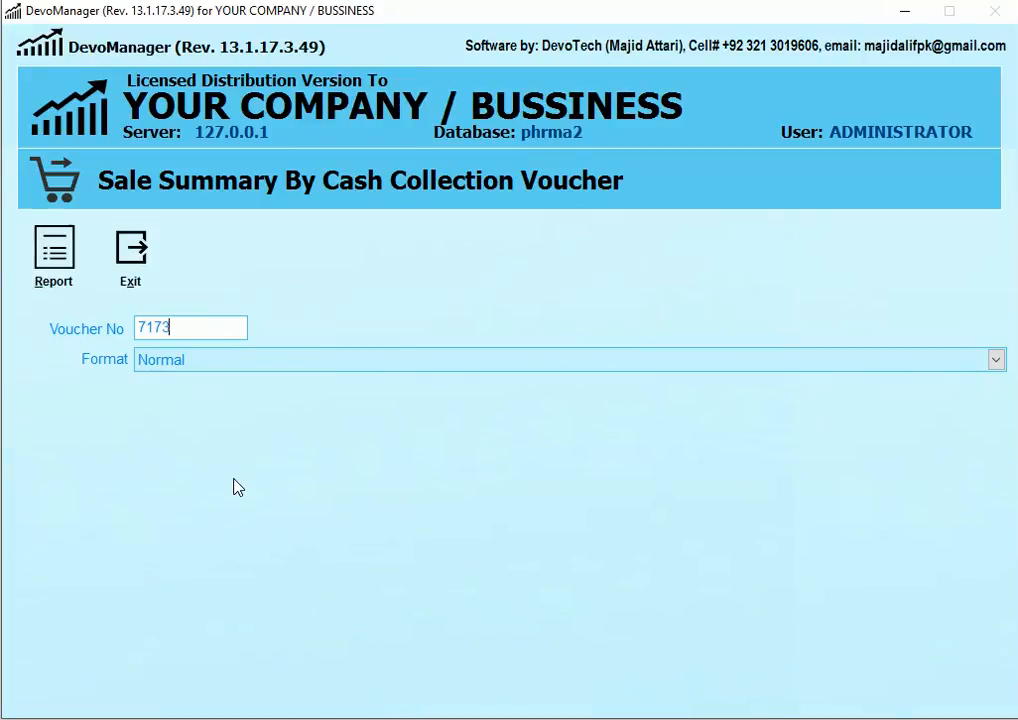
text(73)
click(66, 272)
key(Return)
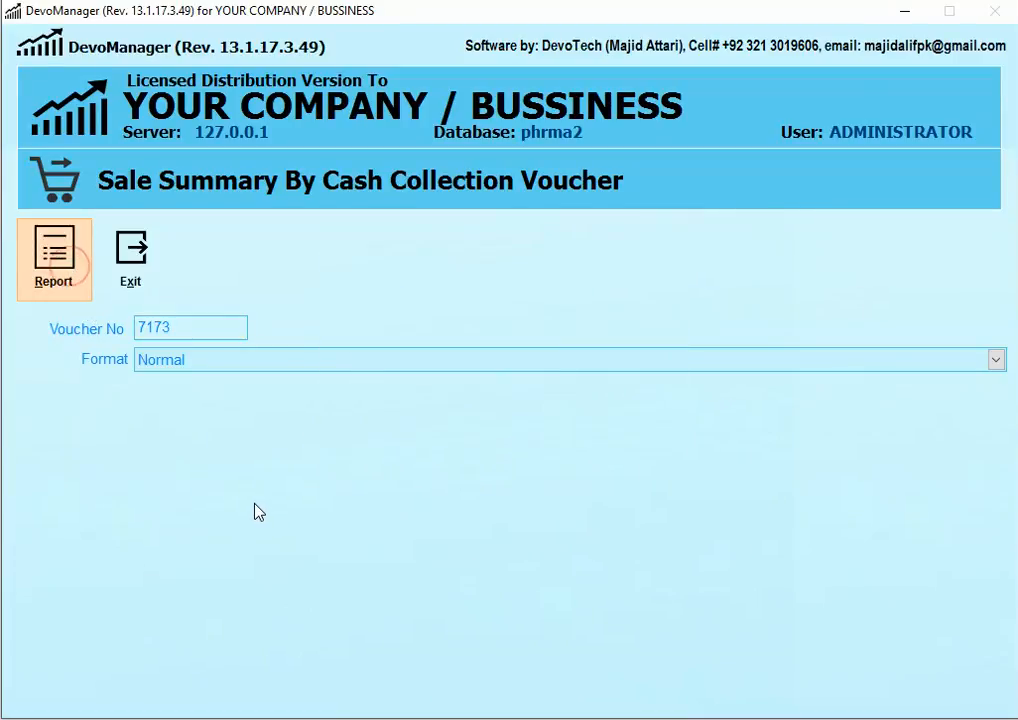
Step: Review the preview's 31 invoices totalling 56769, then close it
scroll(436, 318, down, 5)
scroll(390, 370, up, 3)
scroll(390, 370, up, 3)
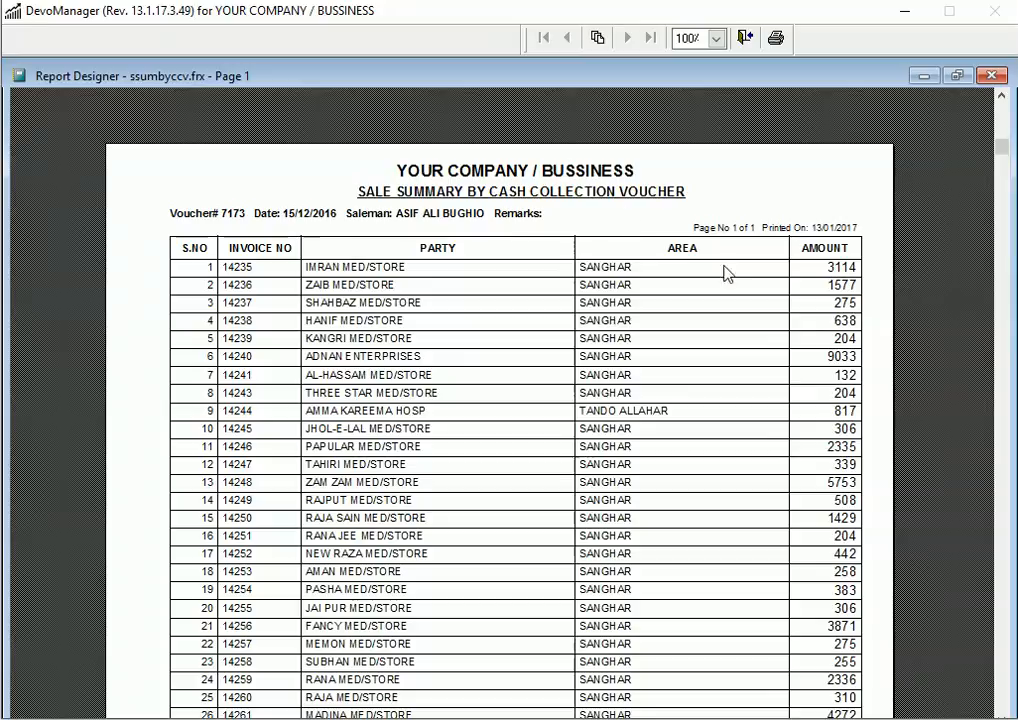
scroll(340, 257, down, 3)
scroll(338, 252, up, 2)
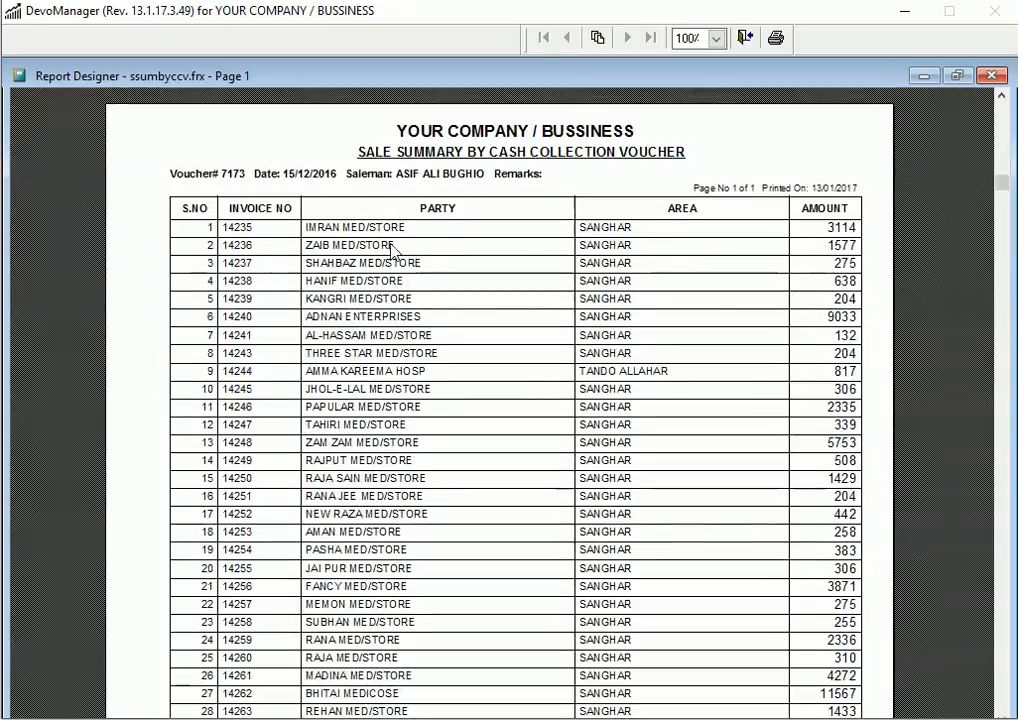
scroll(700, 290, down, 3)
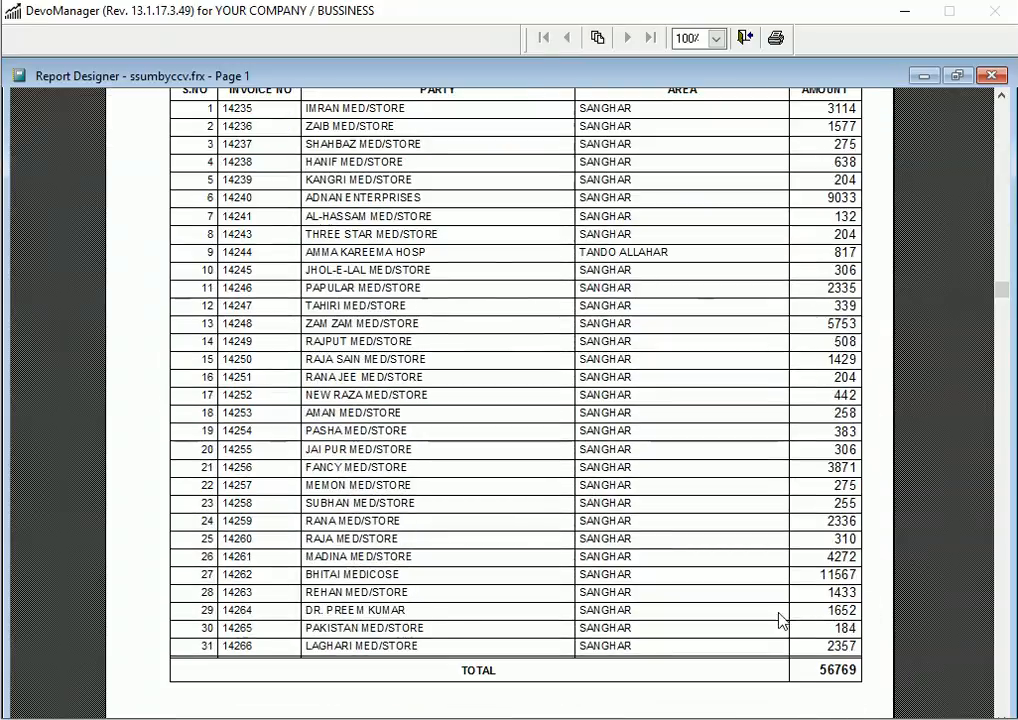
scroll(412, 440, up, 3)
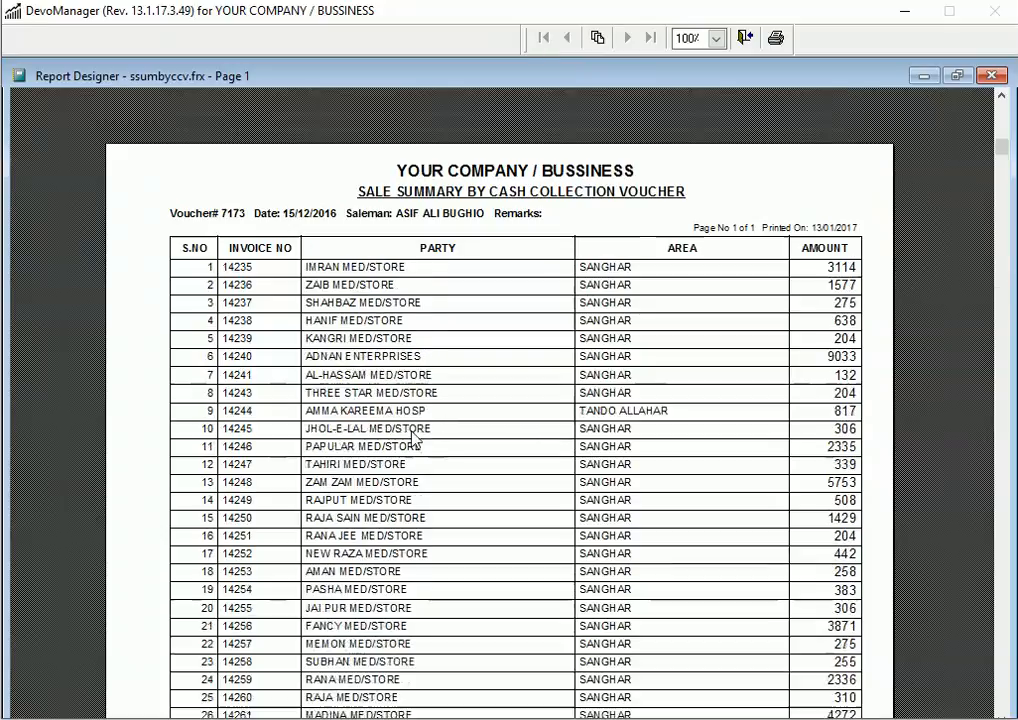
scroll(413, 437, down, 3)
scroll(410, 425, up, 2)
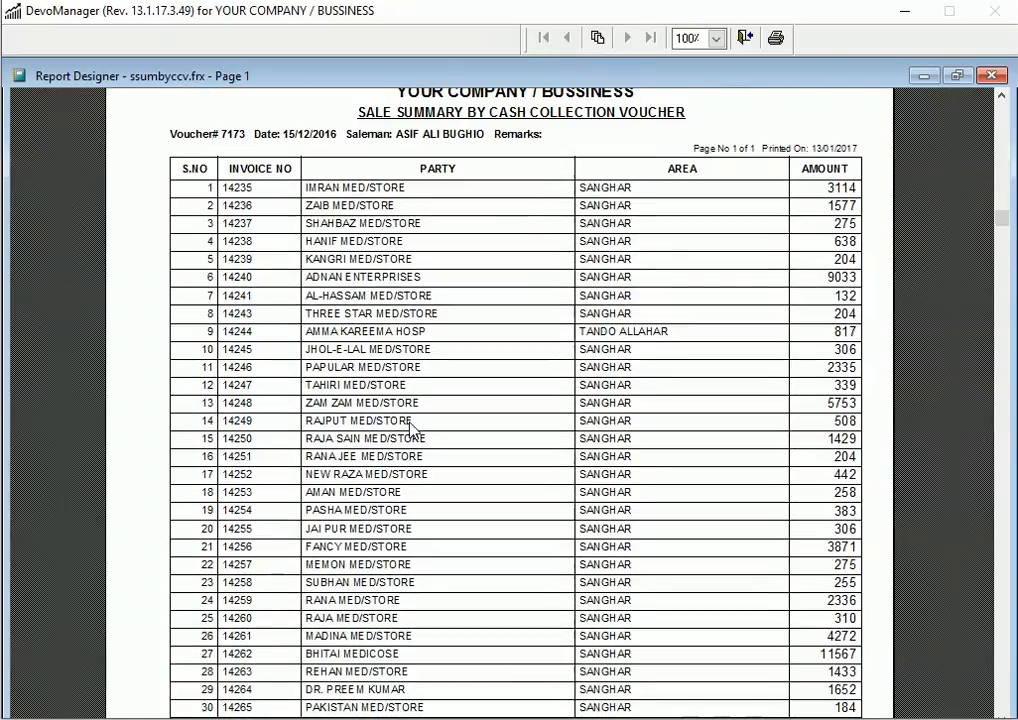
key(Escape)
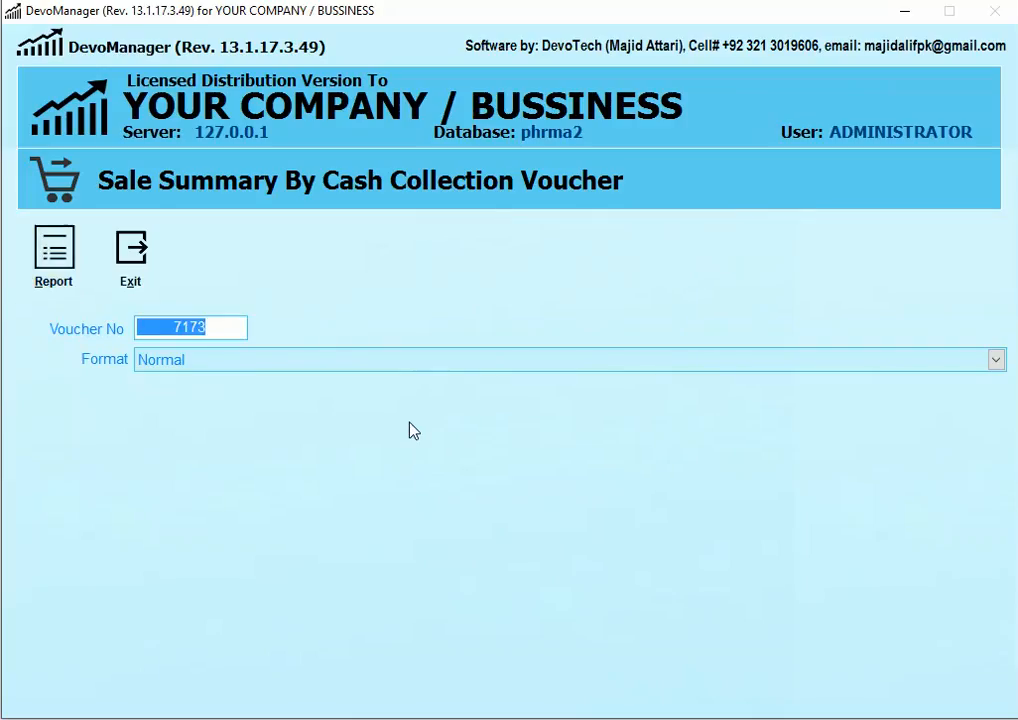
Step: Preview voucher 7173's summary in the 'Invoice With Prv Balance, Cash, Credit, Return' format, then close it
click(184, 363)
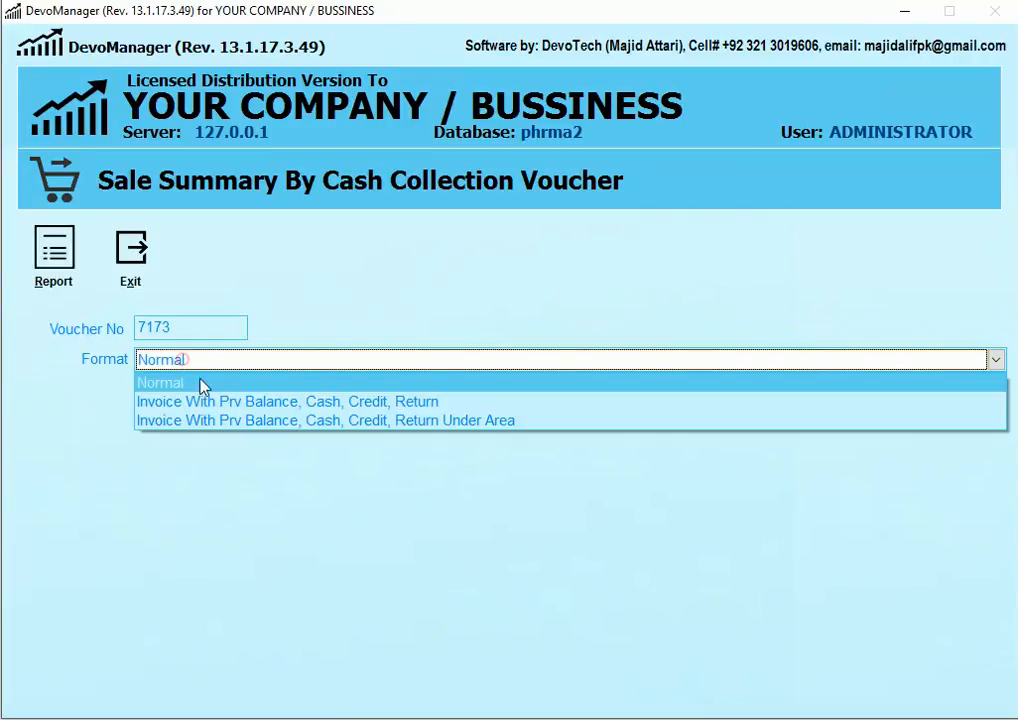
click(376, 401)
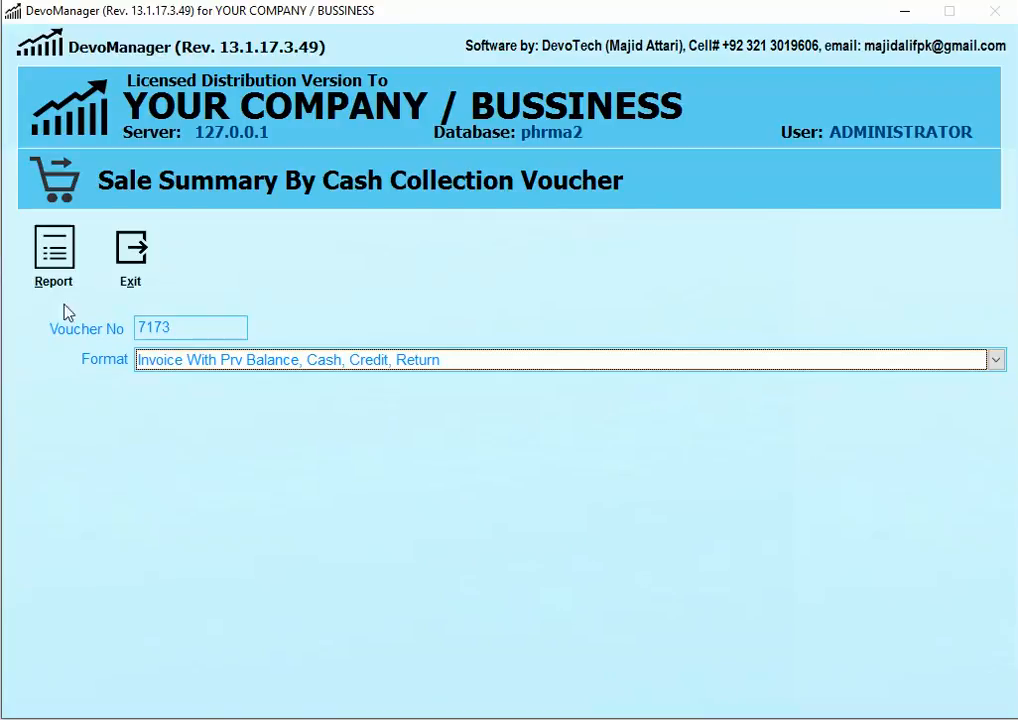
click(54, 252)
click(428, 415)
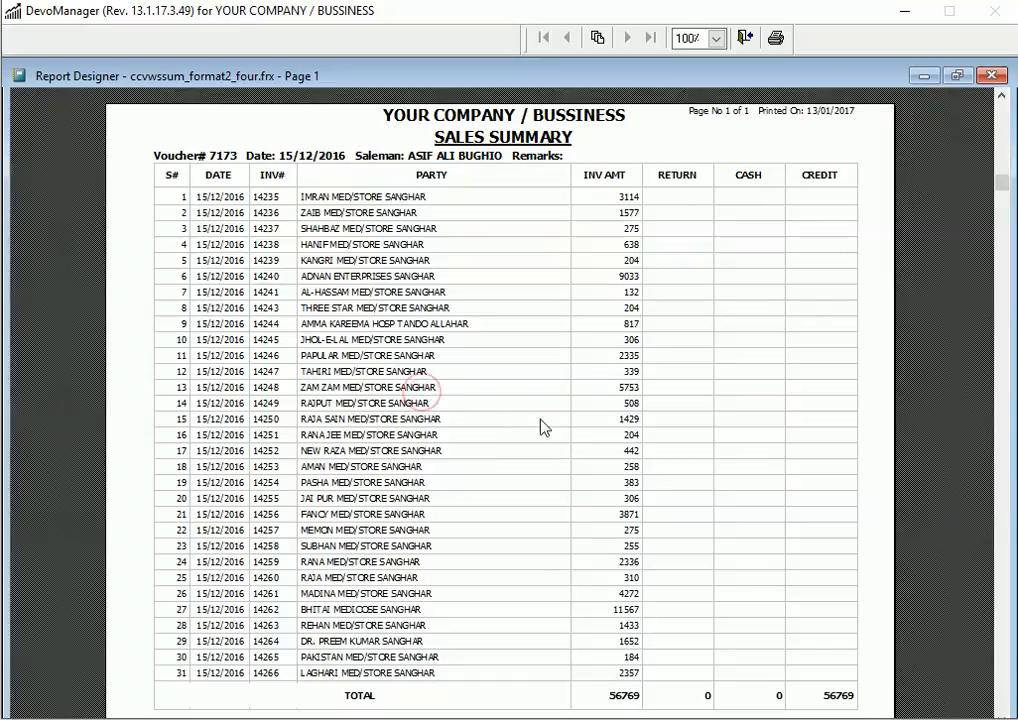
scroll(540, 400, down, 2)
scroll(540, 397, up, 1)
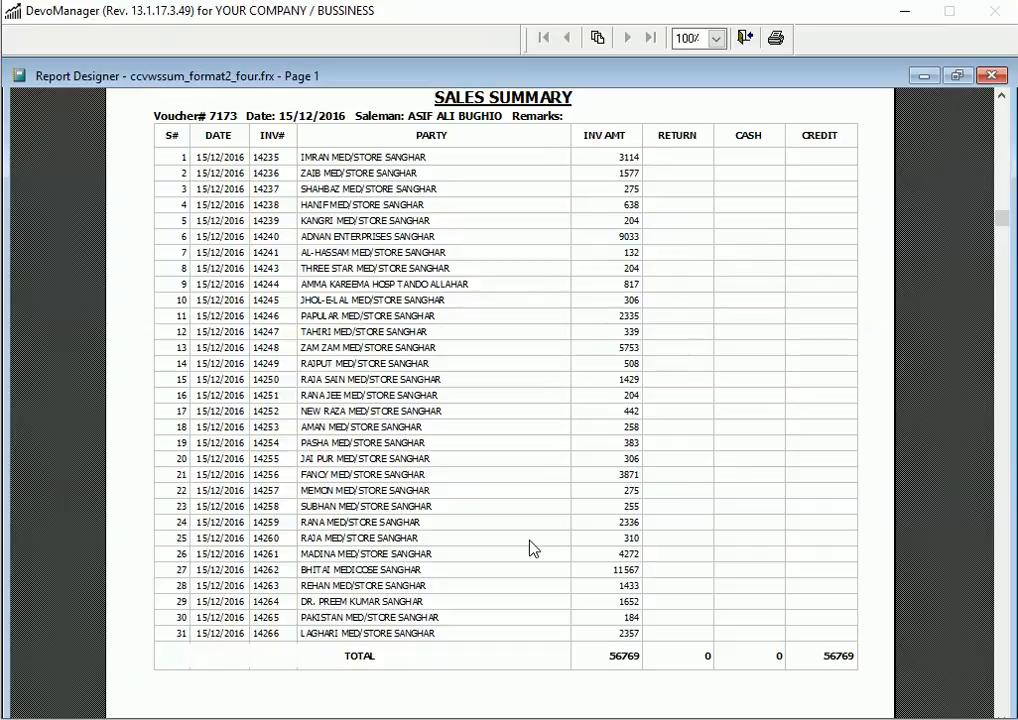
scroll(513, 420, up, 2)
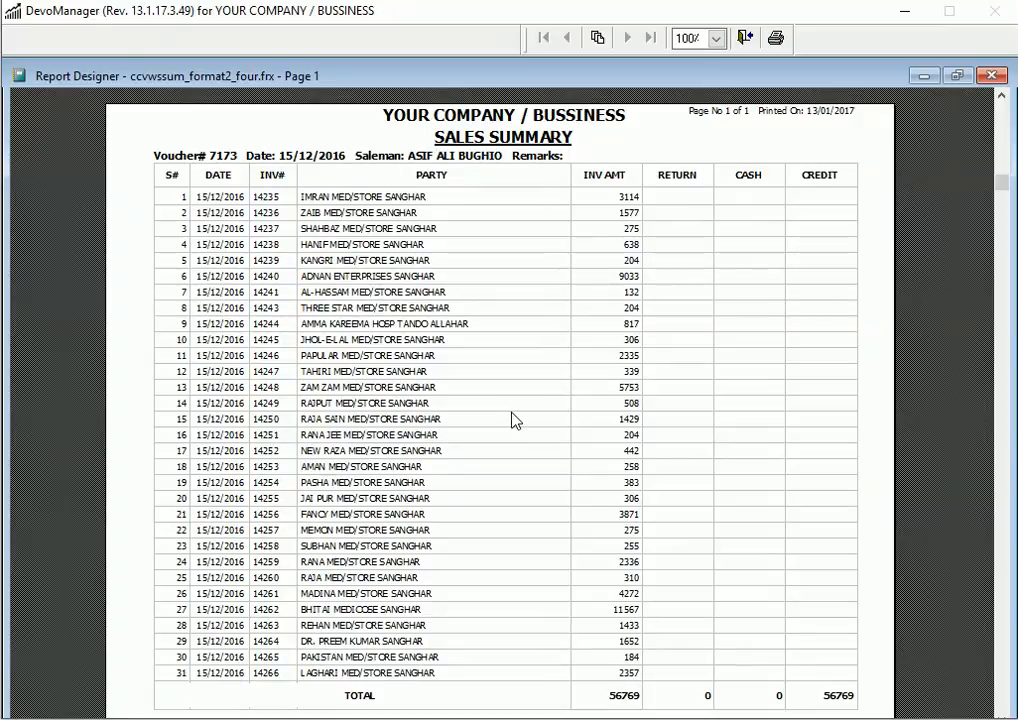
key(Escape)
Step: Generate the Item Wise Sales Summary for CCV 7173 on screen
click(107, 262)
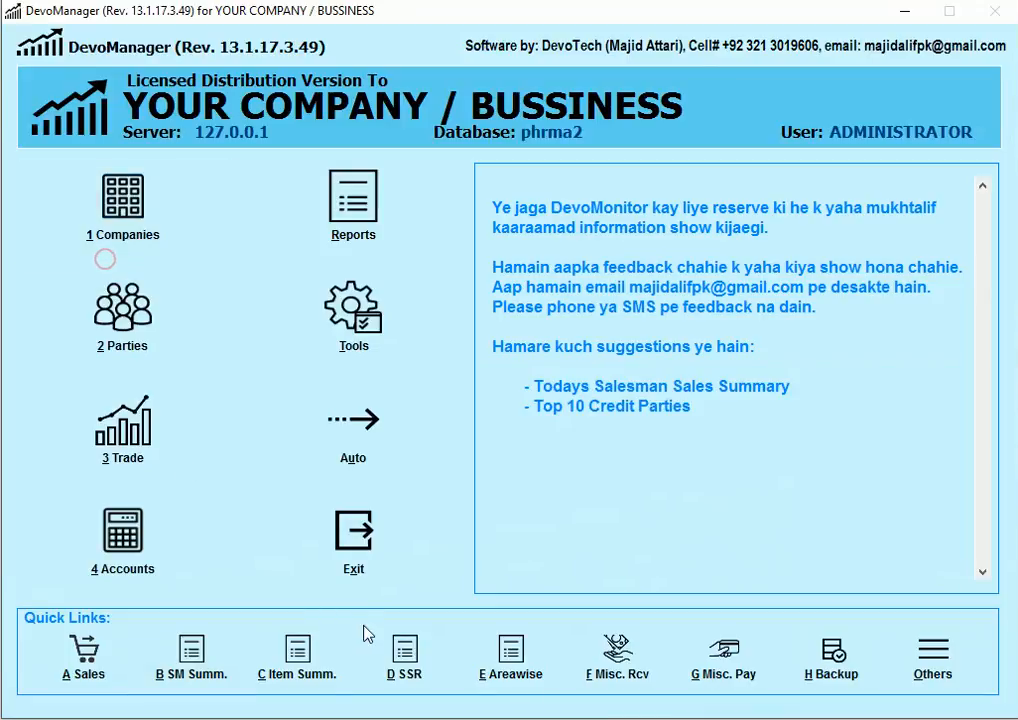
click(289, 665)
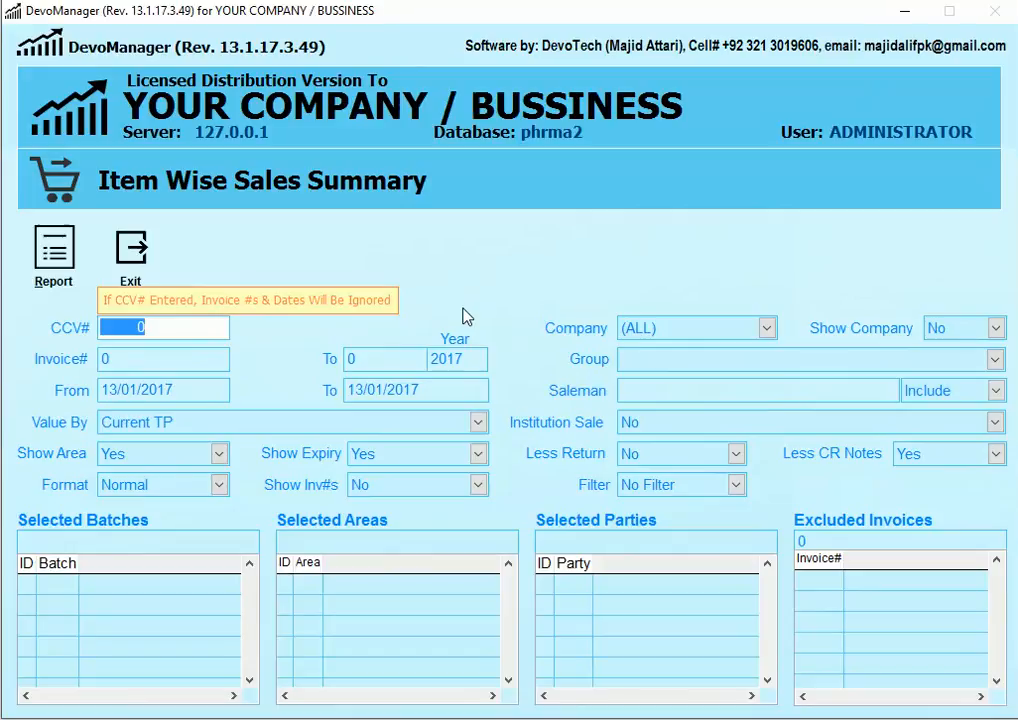
text(7173)
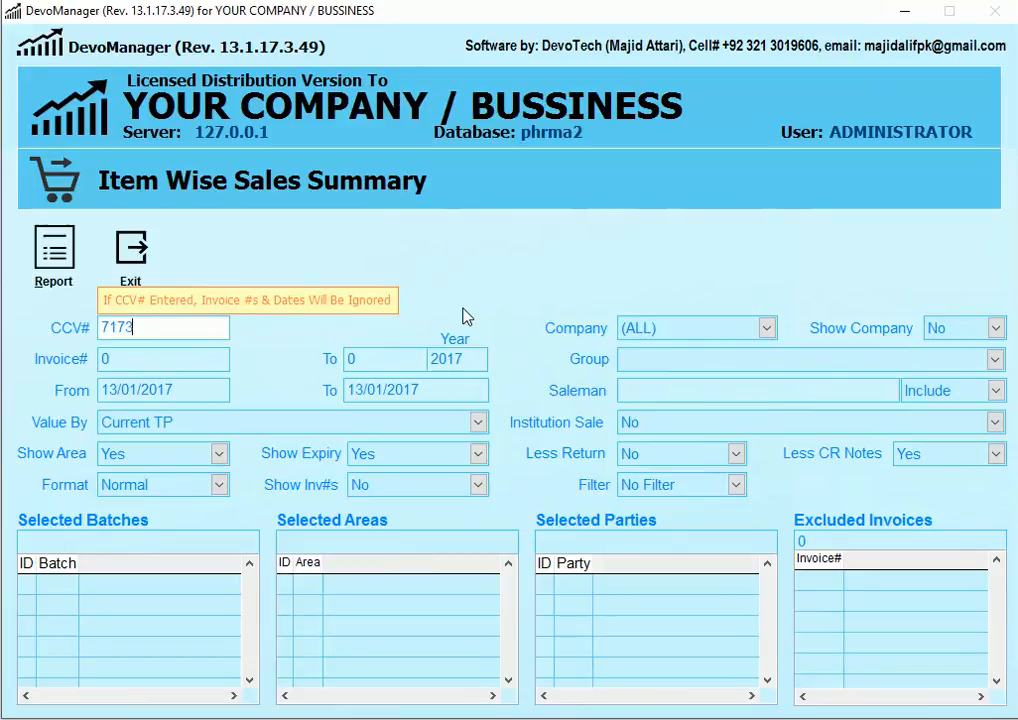
click(54, 250)
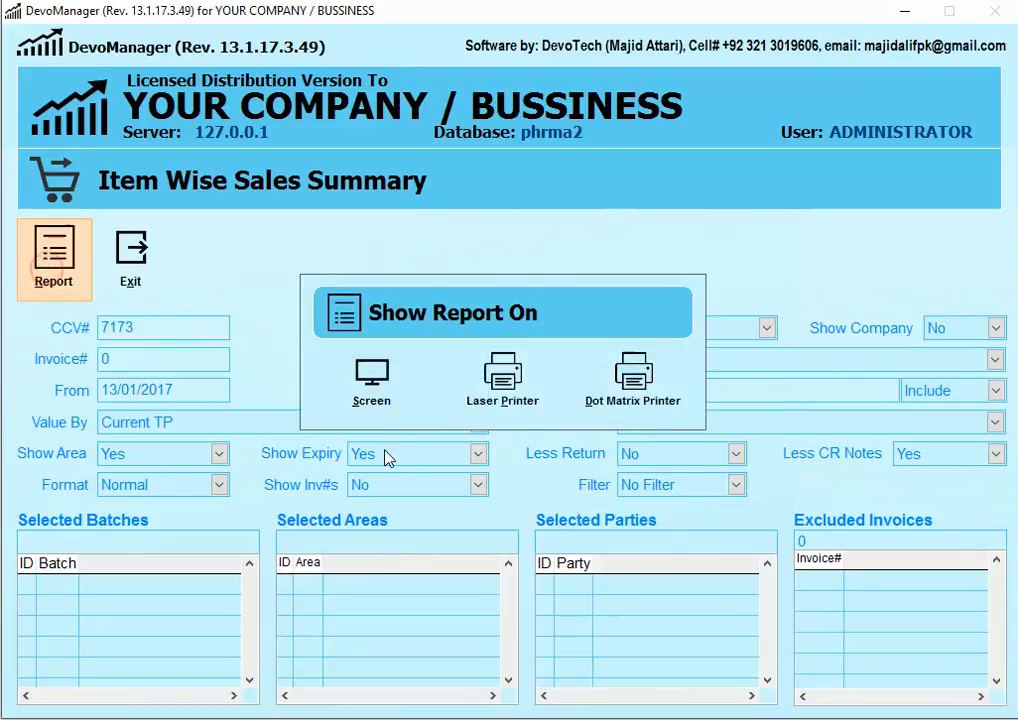
click(390, 400)
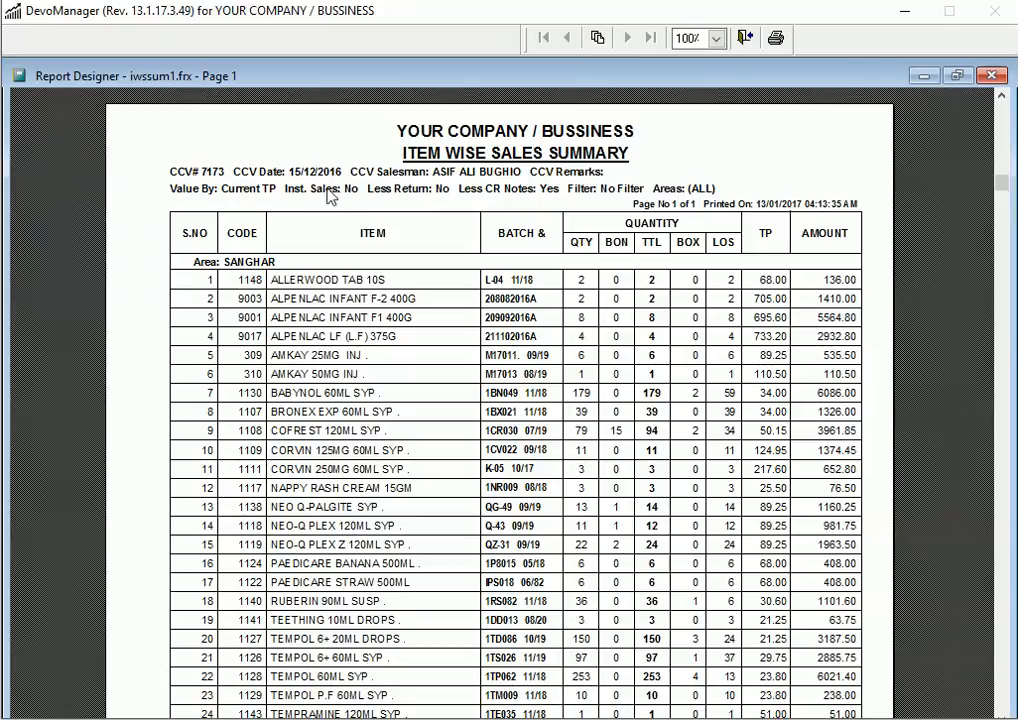
Step: Review the area-grouped preview totalling 58412.00, then close it
scroll(615, 395, down, 1)
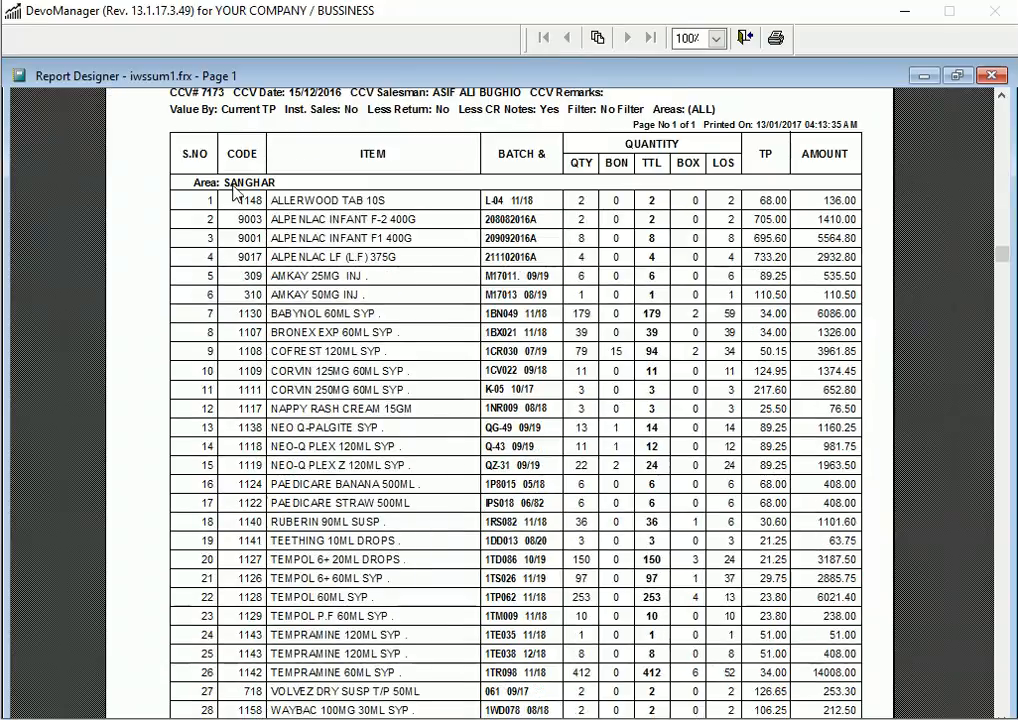
scroll(343, 234, down, 1)
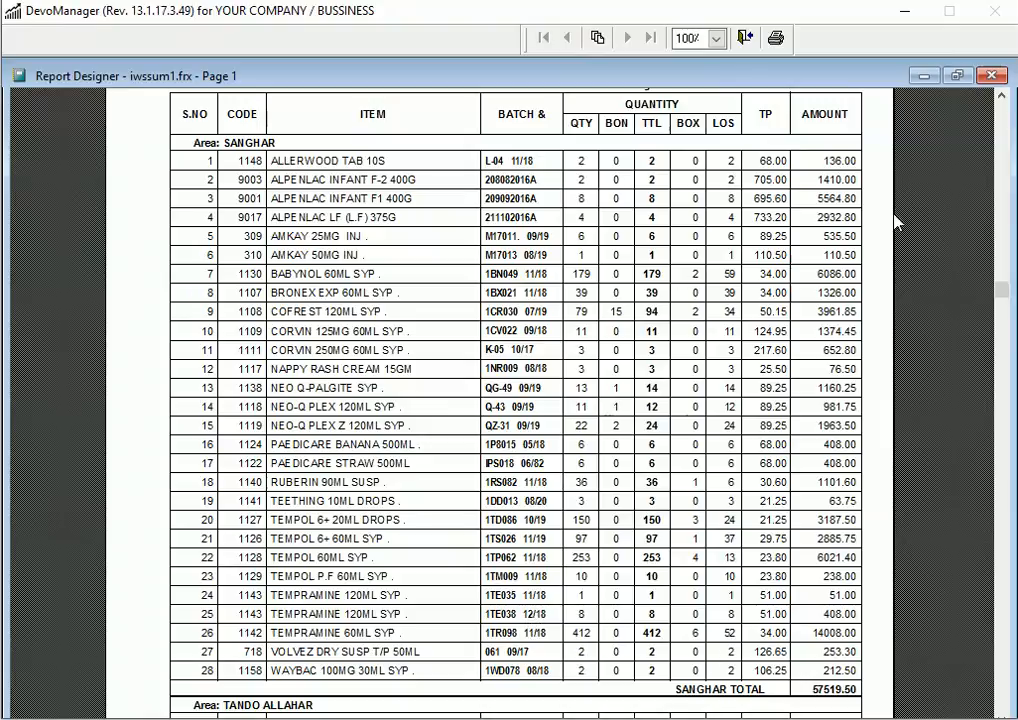
scroll(906, 628, down, 3)
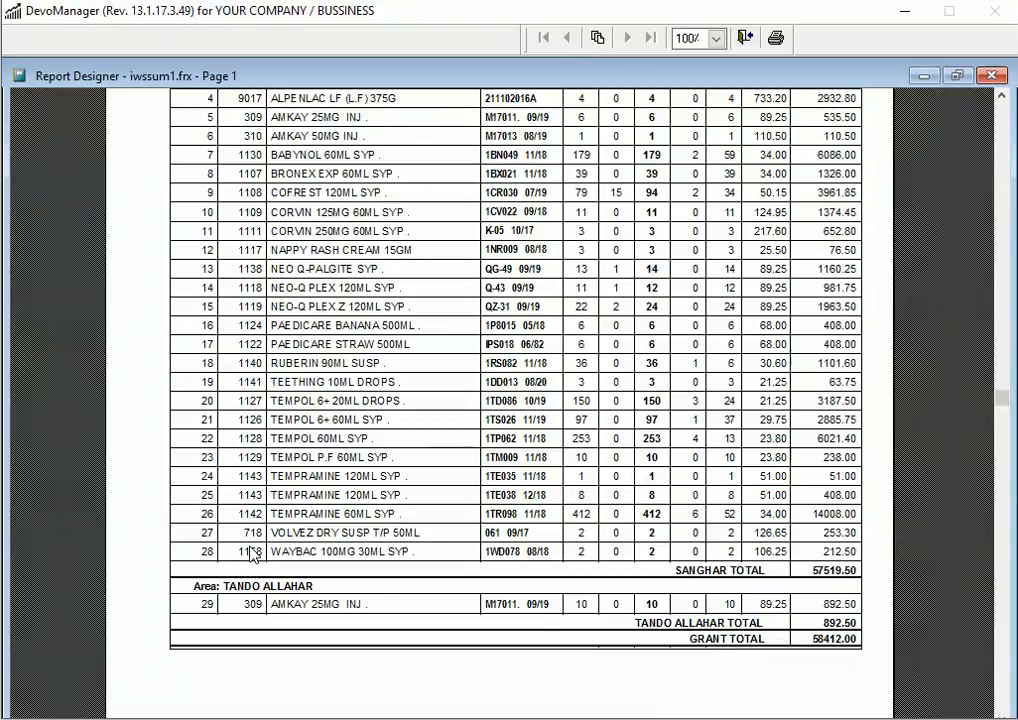
scroll(425, 463, up, 4)
key(Escape)
Step: Set Show Area to No and regenerate the item-wise report on screen
click(148, 454)
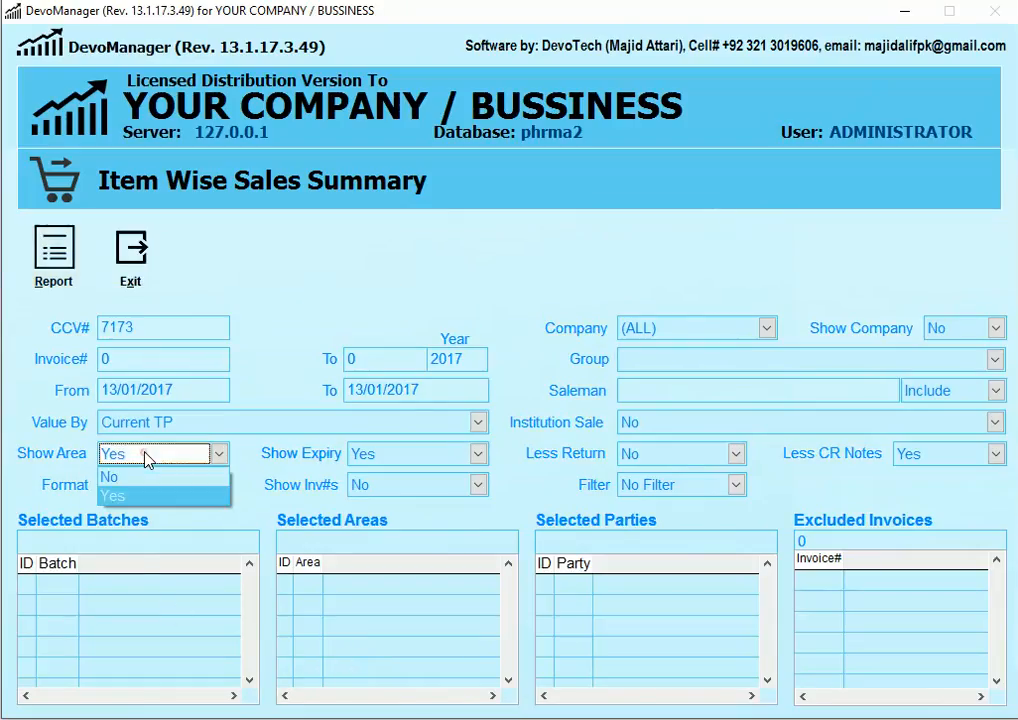
click(145, 478)
click(68, 278)
key(Return)
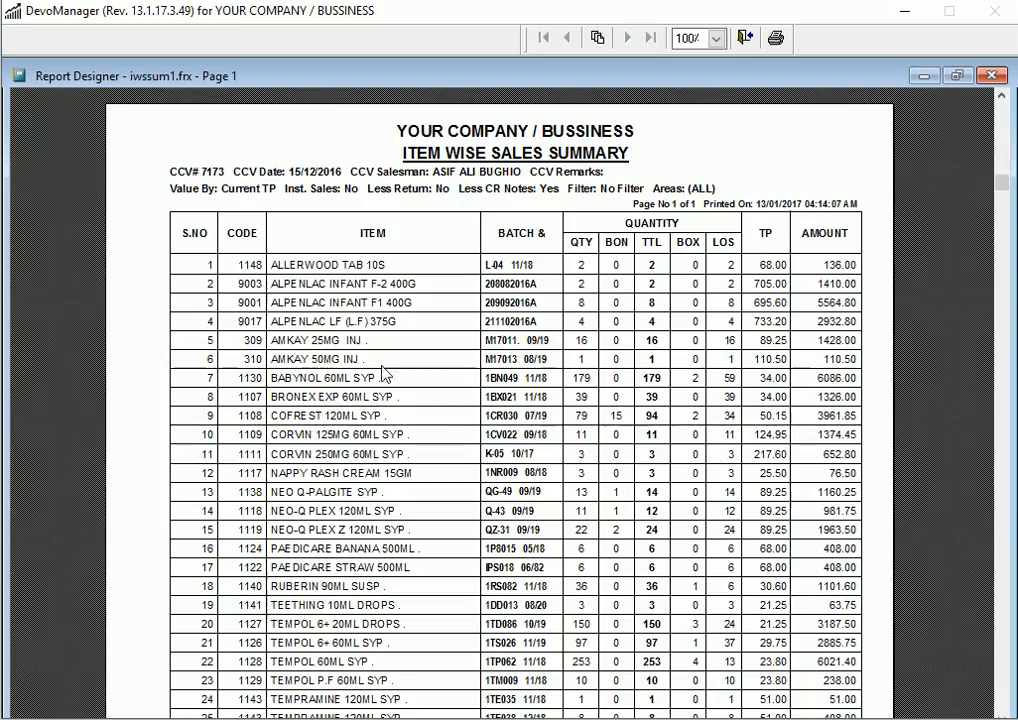
Step: Review the merged 28-item list totalling 58412.00, then close the preview
scroll(466, 332, down, 3)
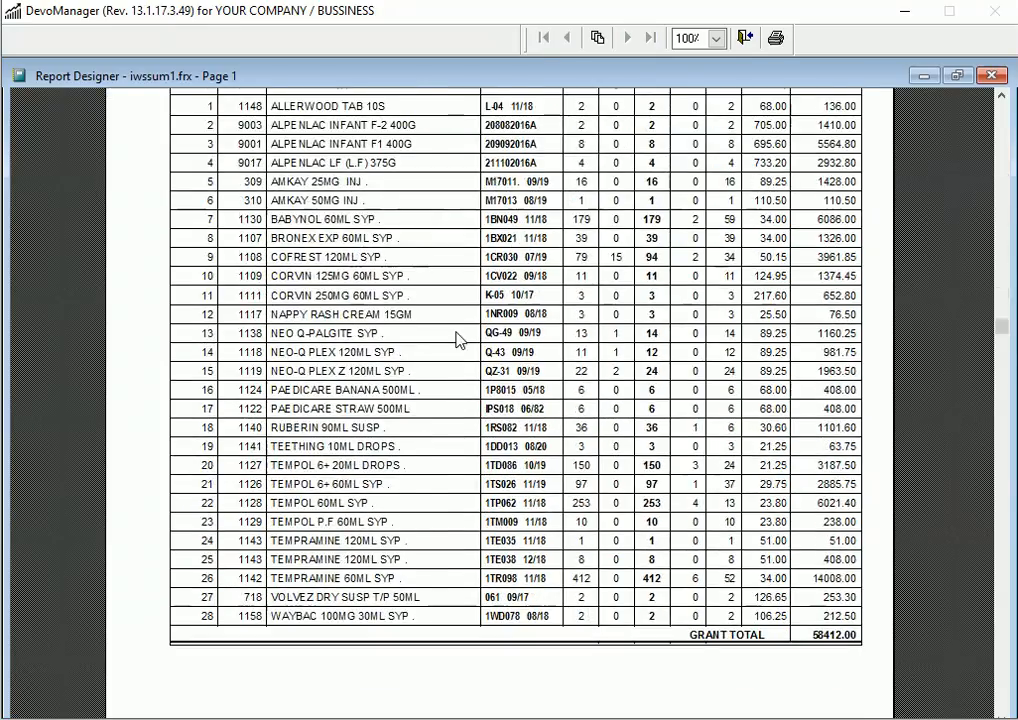
scroll(457, 340, up, 1)
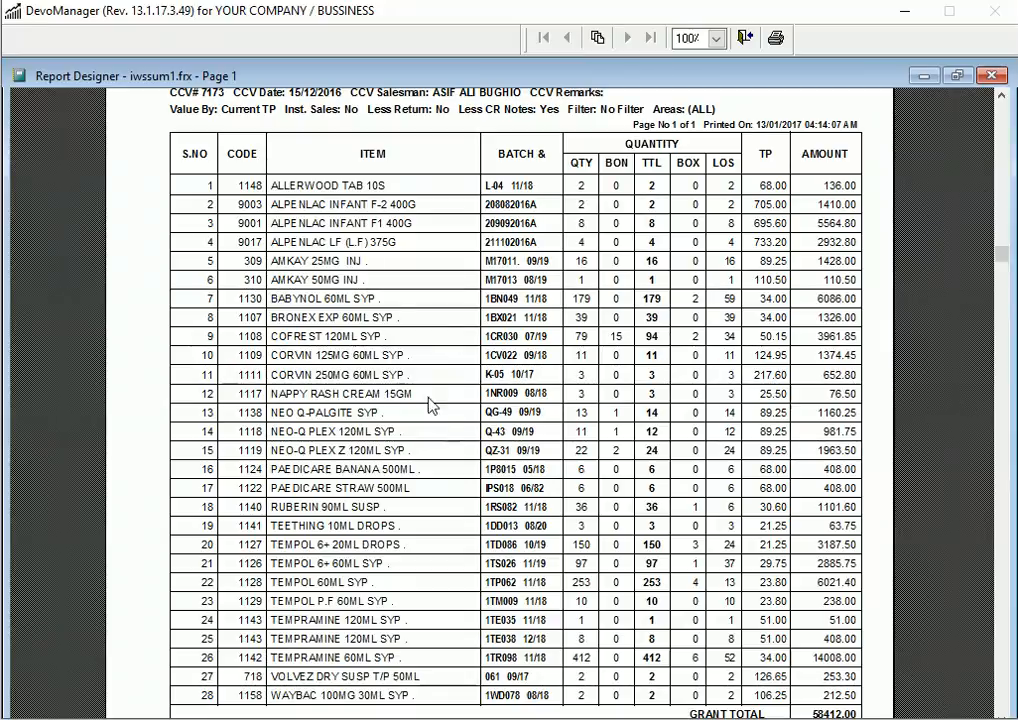
scroll(748, 472, down, 2)
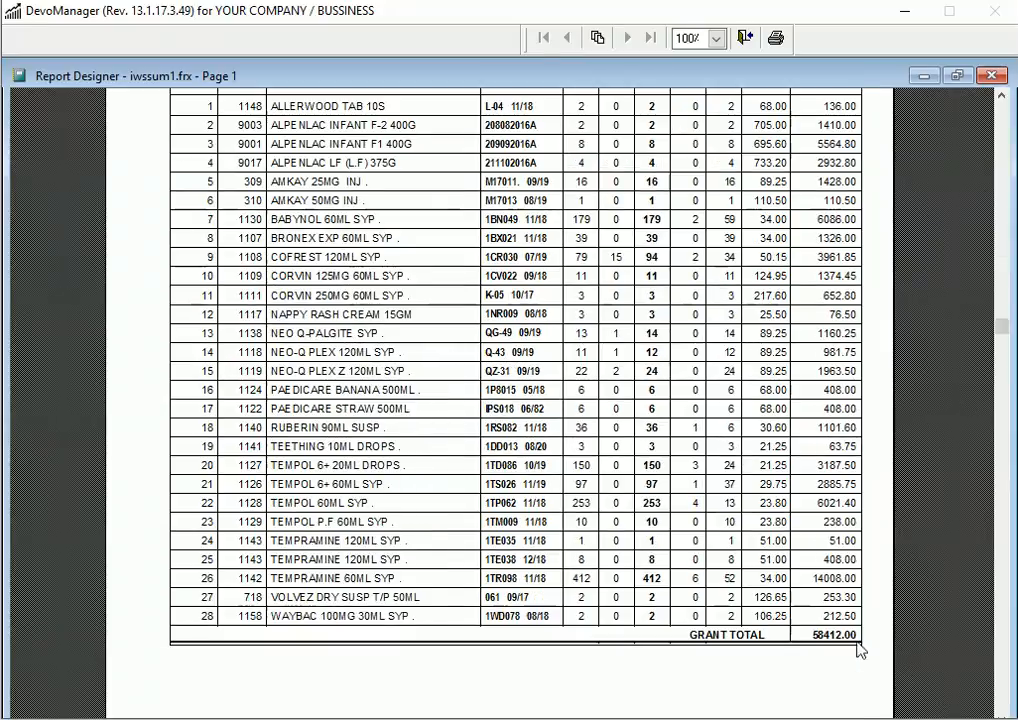
scroll(650, 420, up, 4)
scroll(437, 385, up, 1)
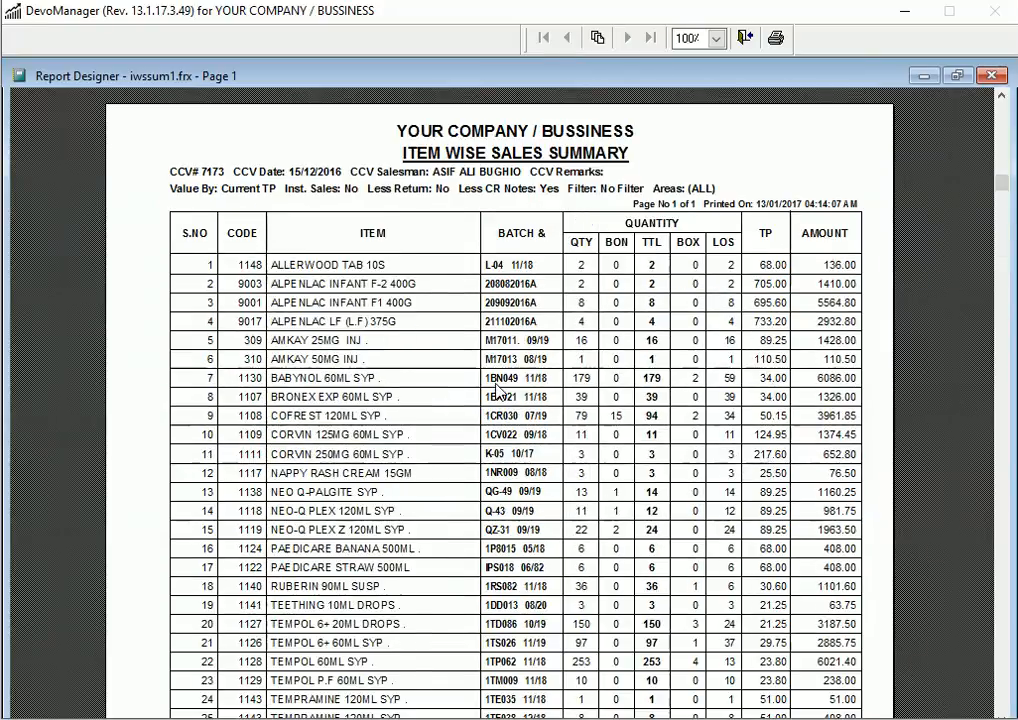
scroll(491, 388, down, 3)
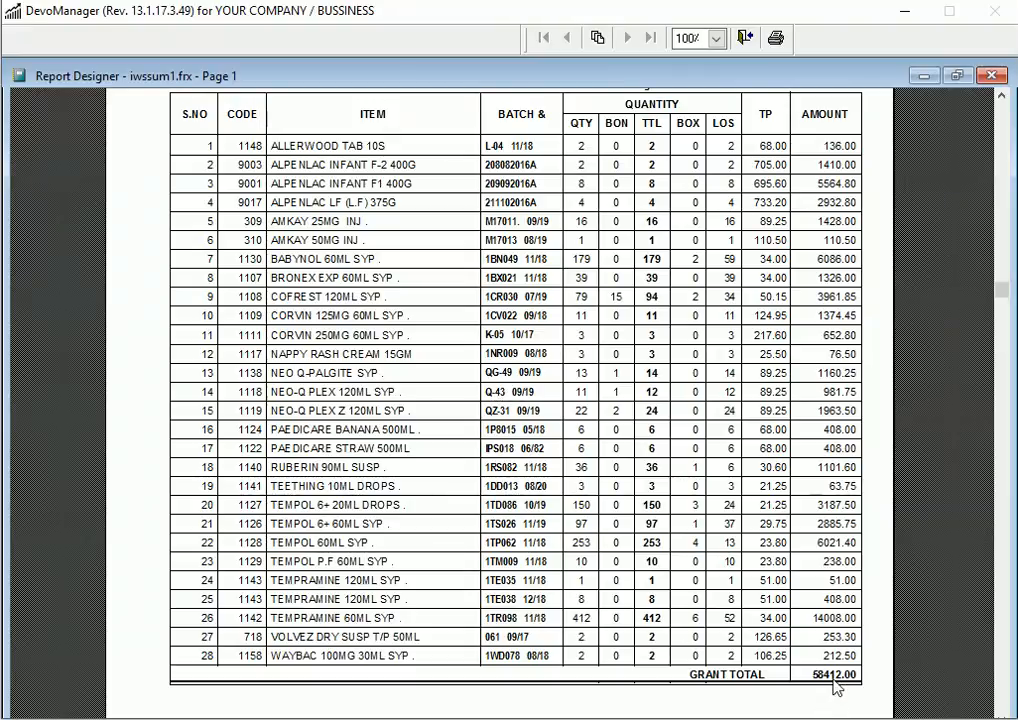
key(Escape)
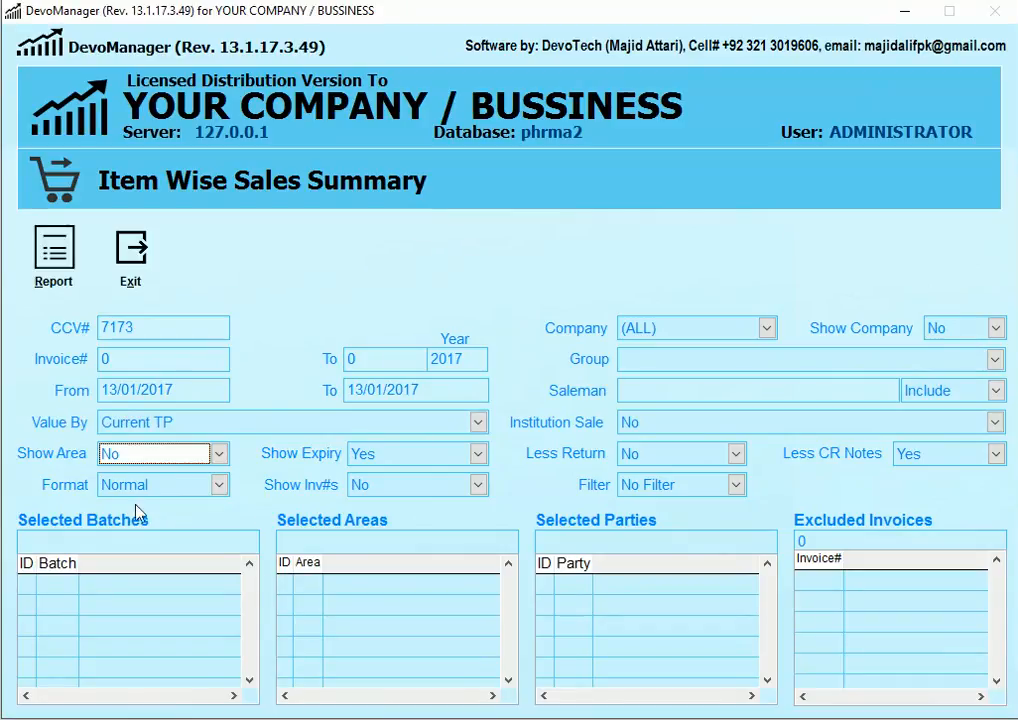
Step: Value the item-wise summary by Net Amount and preview it, giving a 56767.10 grand total
click(130, 426)
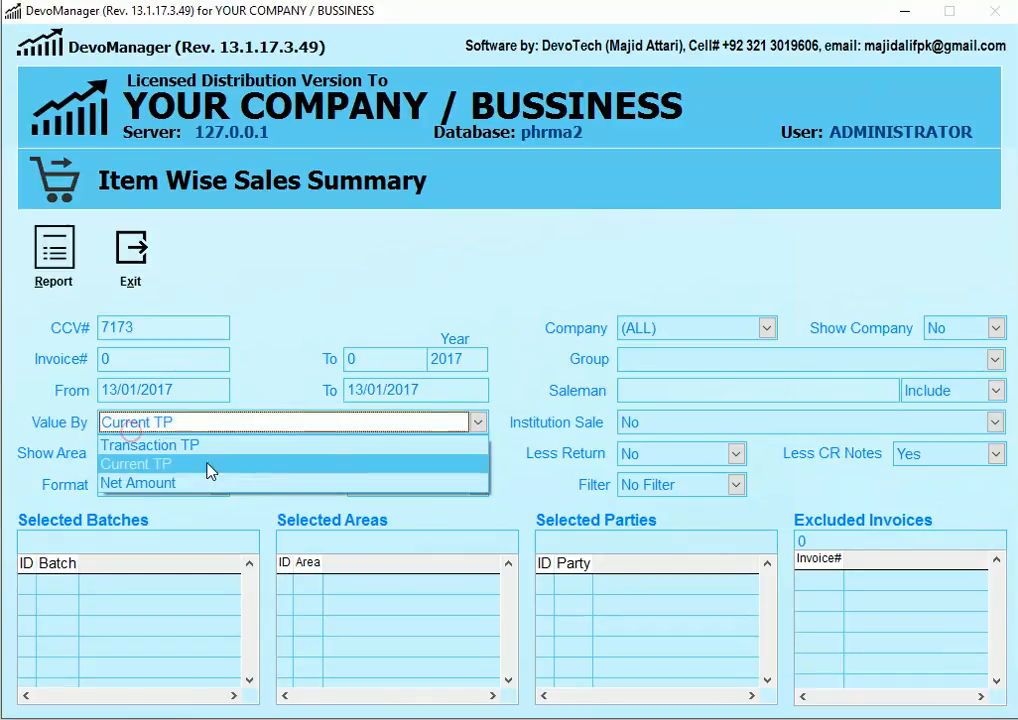
click(165, 483)
click(62, 291)
click(416, 362)
scroll(712, 427, down, 2)
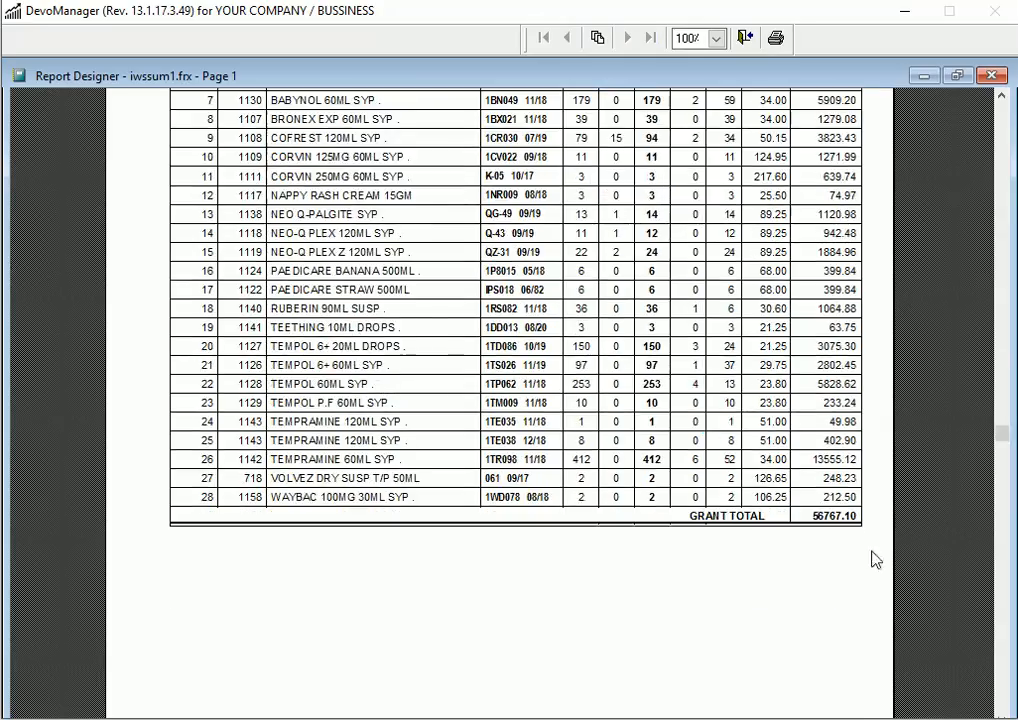
scroll(777, 575, up, 5)
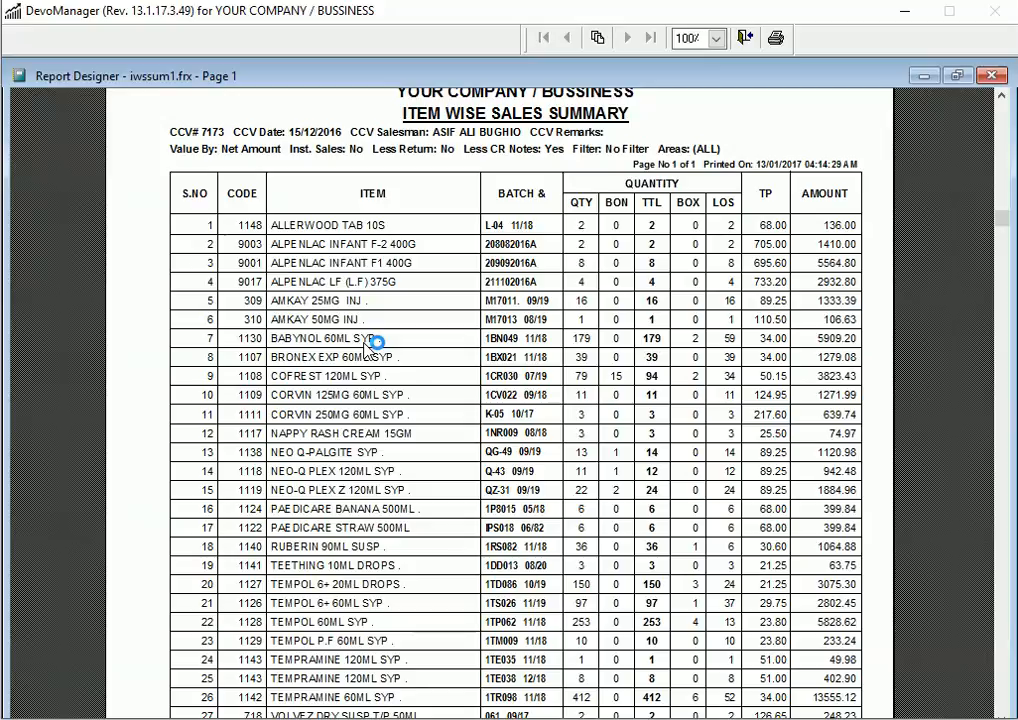
key(Escape)
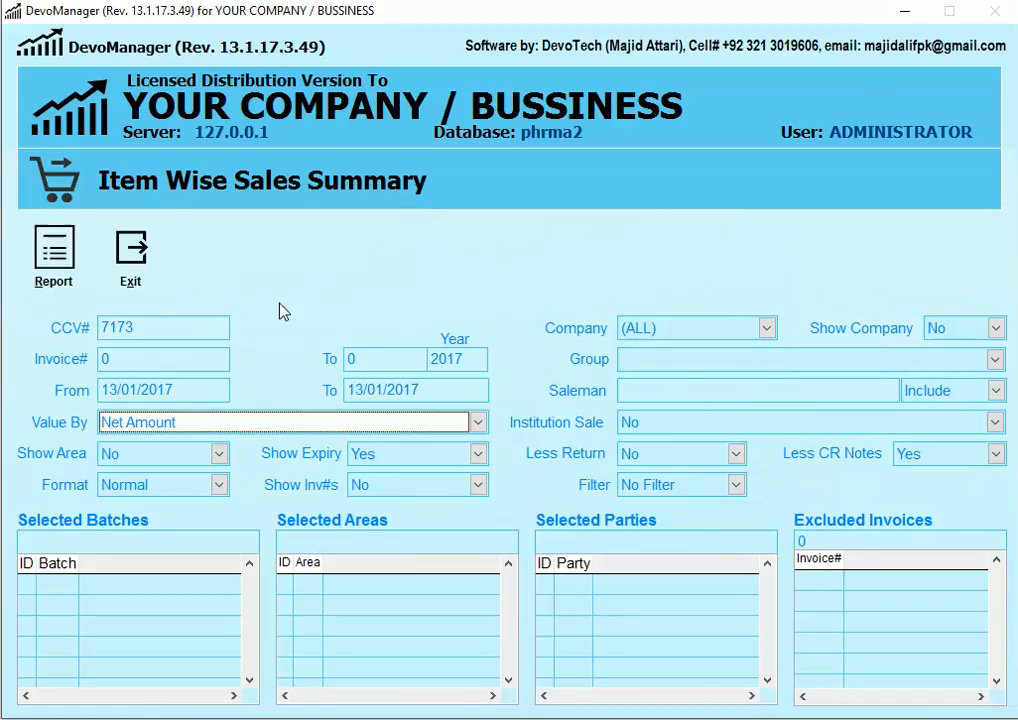
Step: Close the item-wise summary and open the Print Invoice report form from the sales reports
click(141, 247)
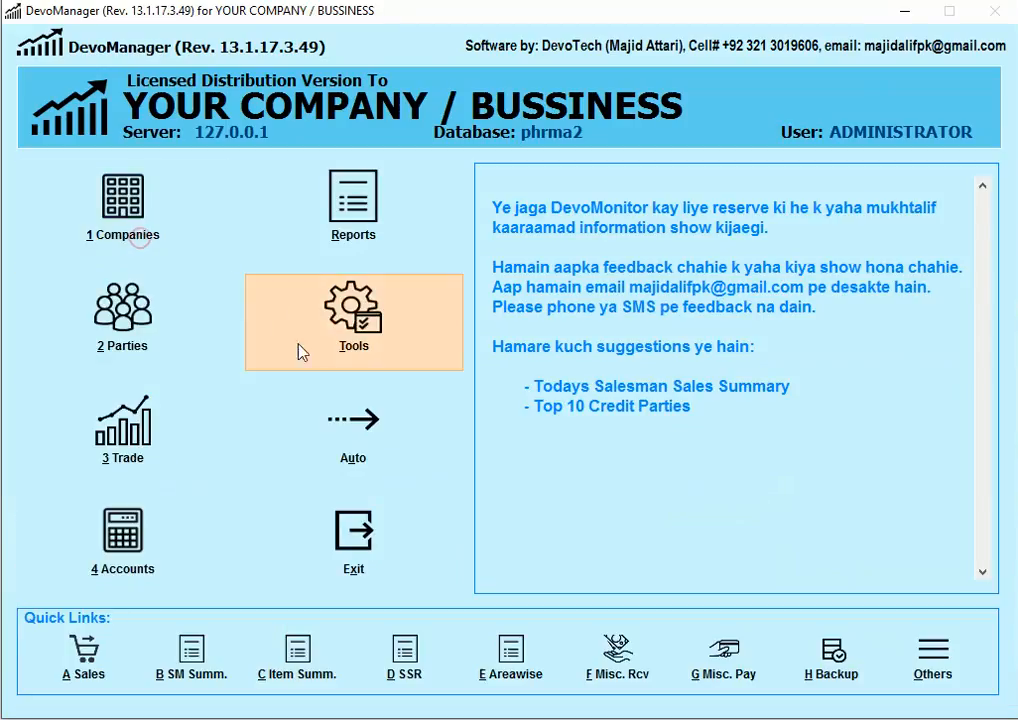
right_click(597, 462)
key(3)
key(2)
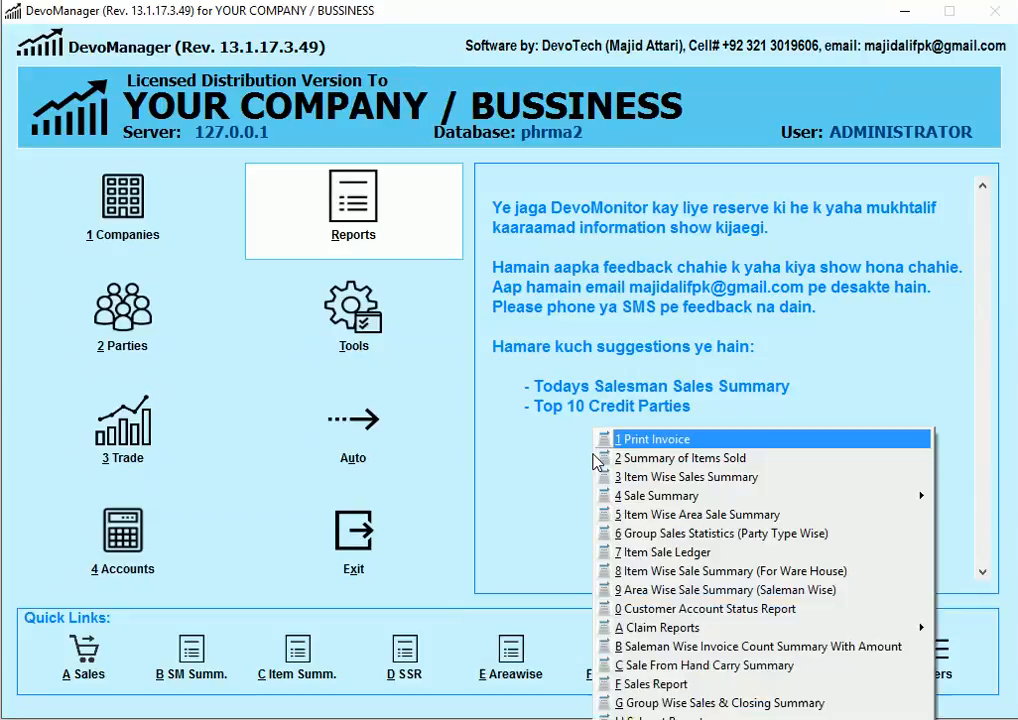
key(1)
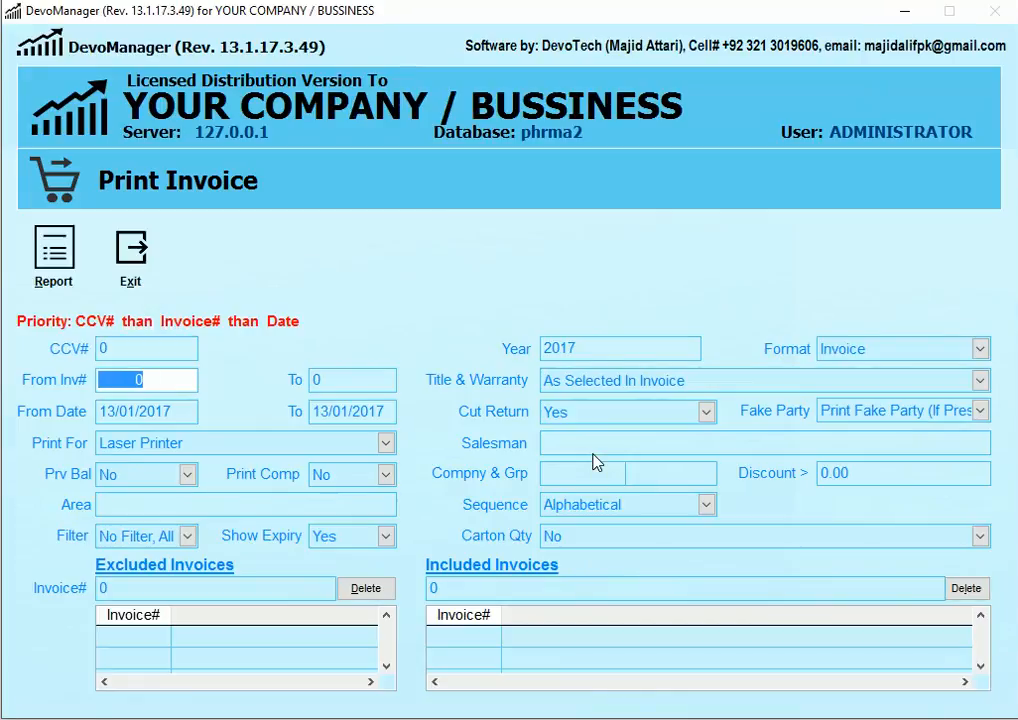
click(163, 349)
text(7173)
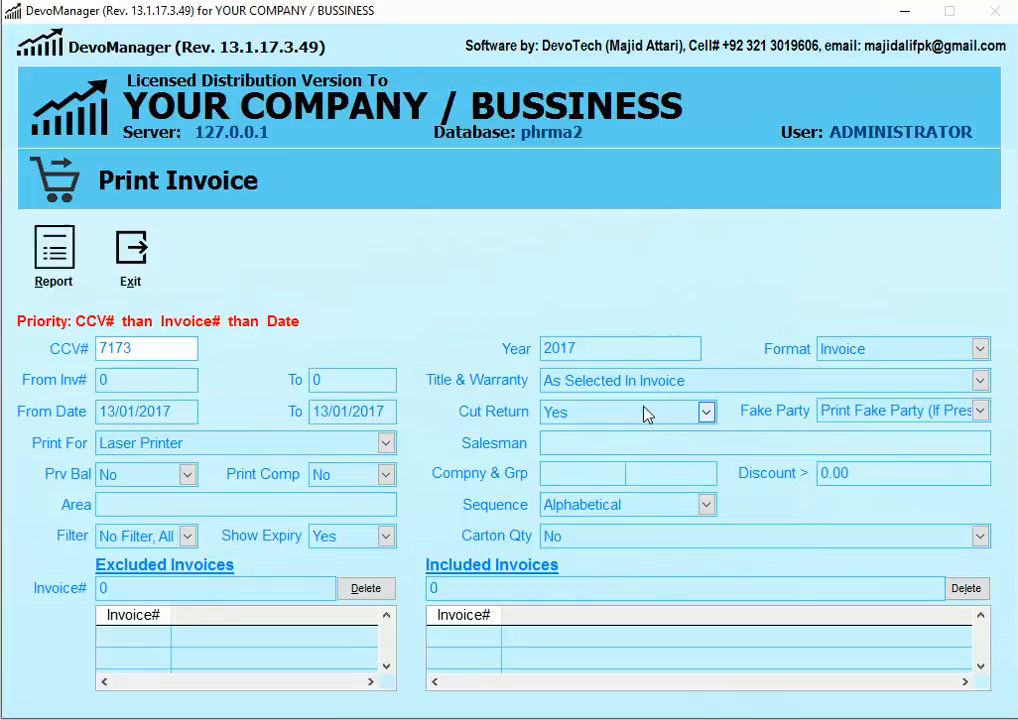
click(557, 349)
key(shift+End)
text(2016)
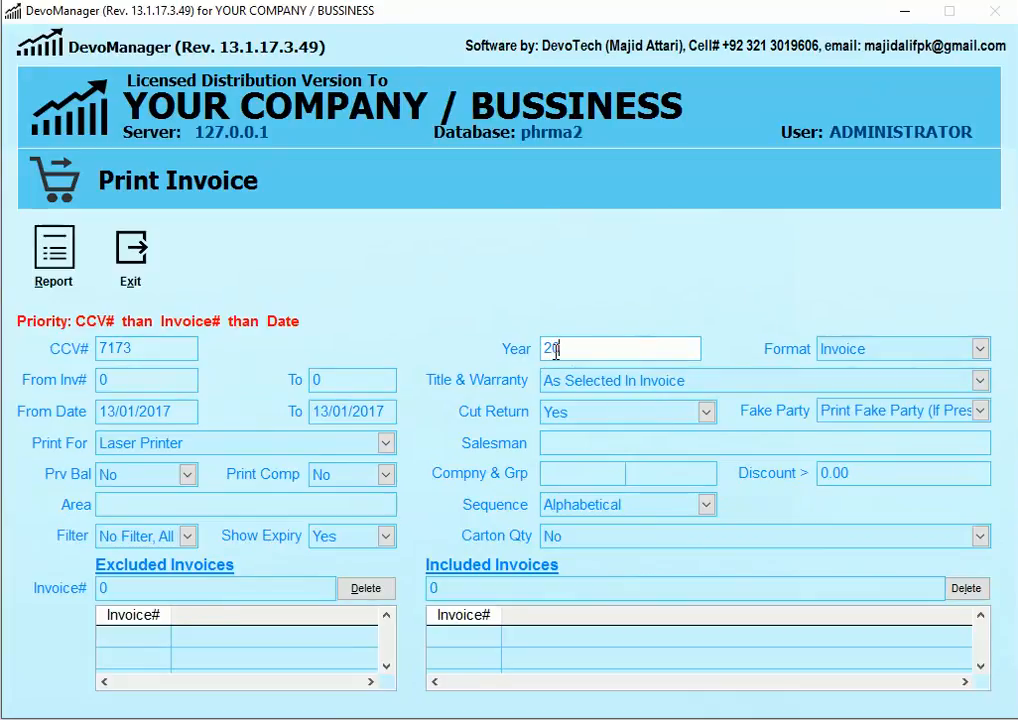
click(82, 287)
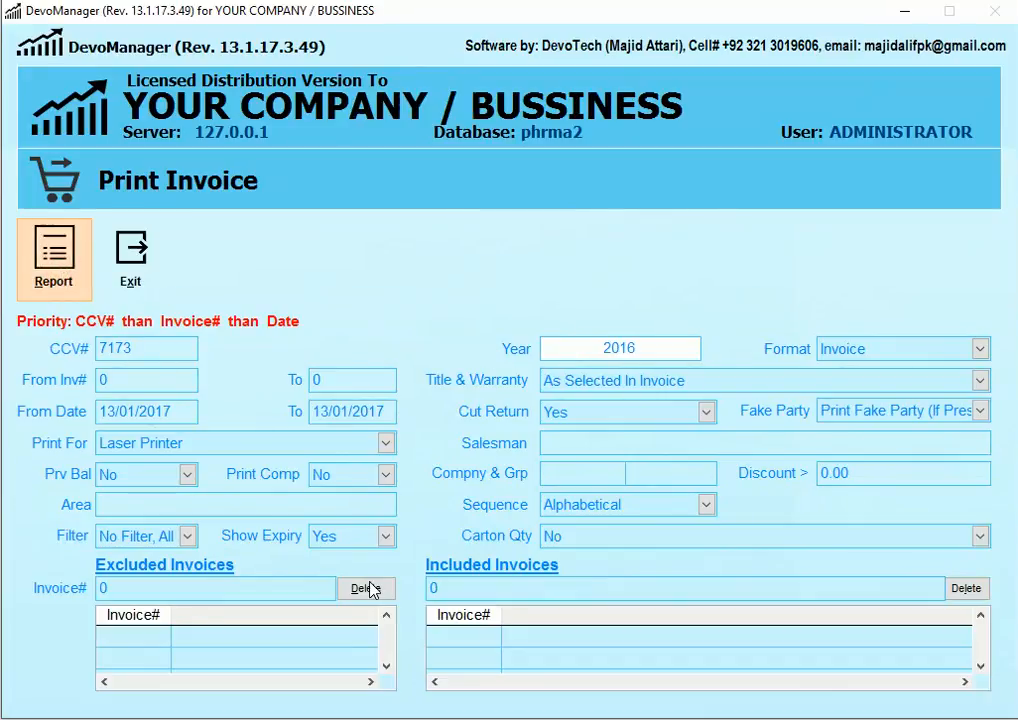
Step: Generate CCV 7173's sales invoices as an on-screen preview
key(Return)
key(Return)
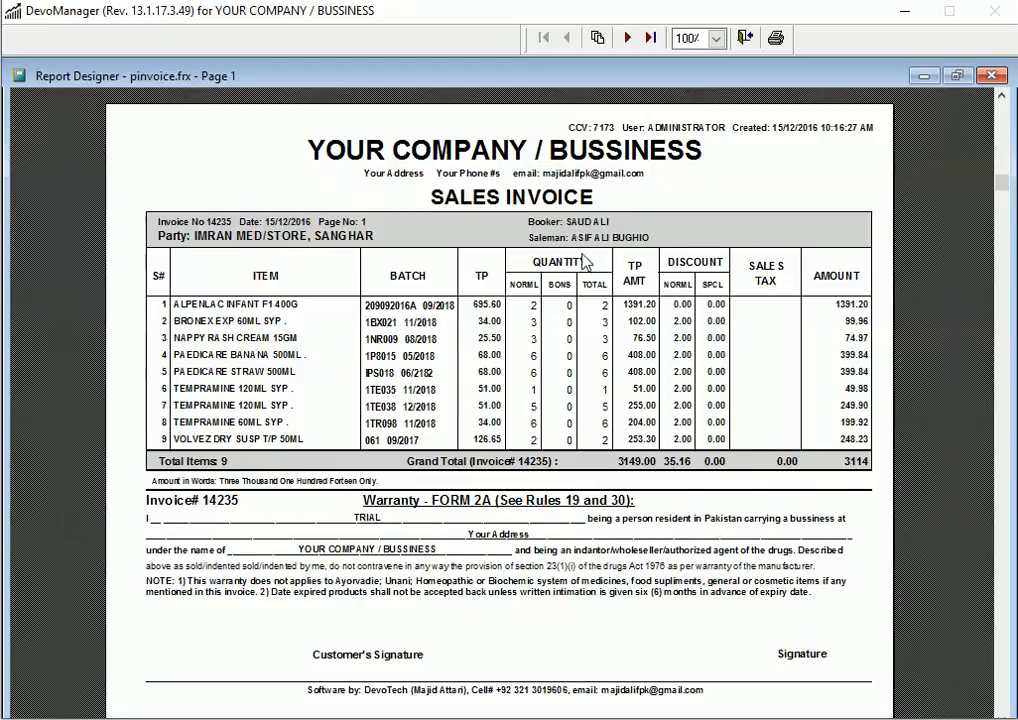
scroll(460, 205, down, 2)
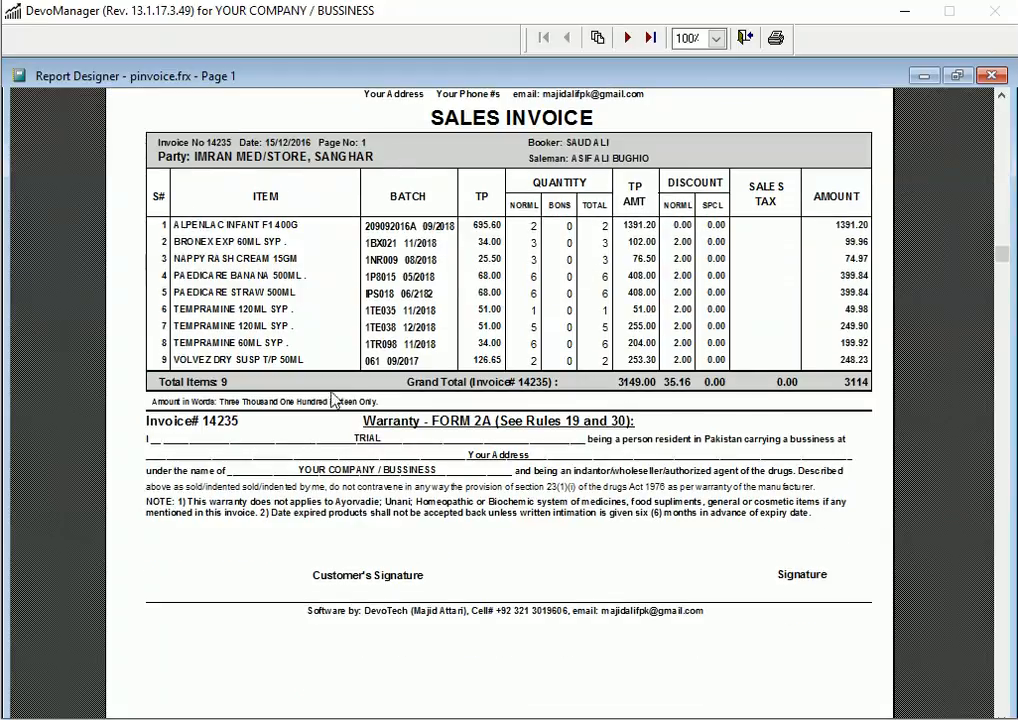
scroll(615, 395, up, 2)
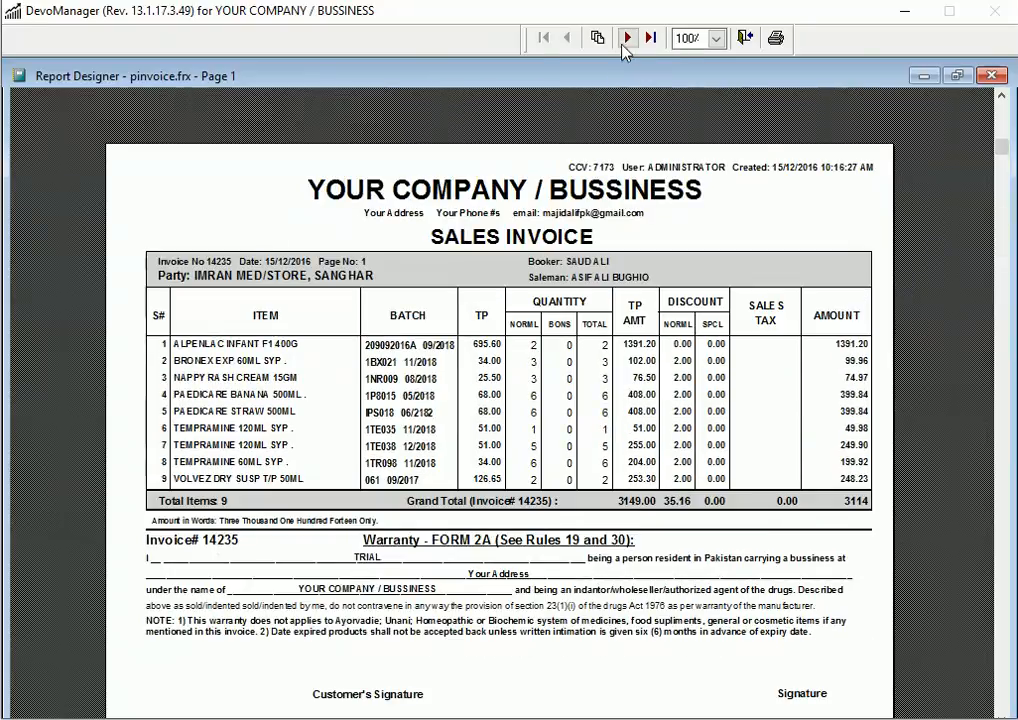
Step: Page through the invoices to the last page, 31, then close the preview
click(627, 38)
click(627, 38)
click(627, 38)
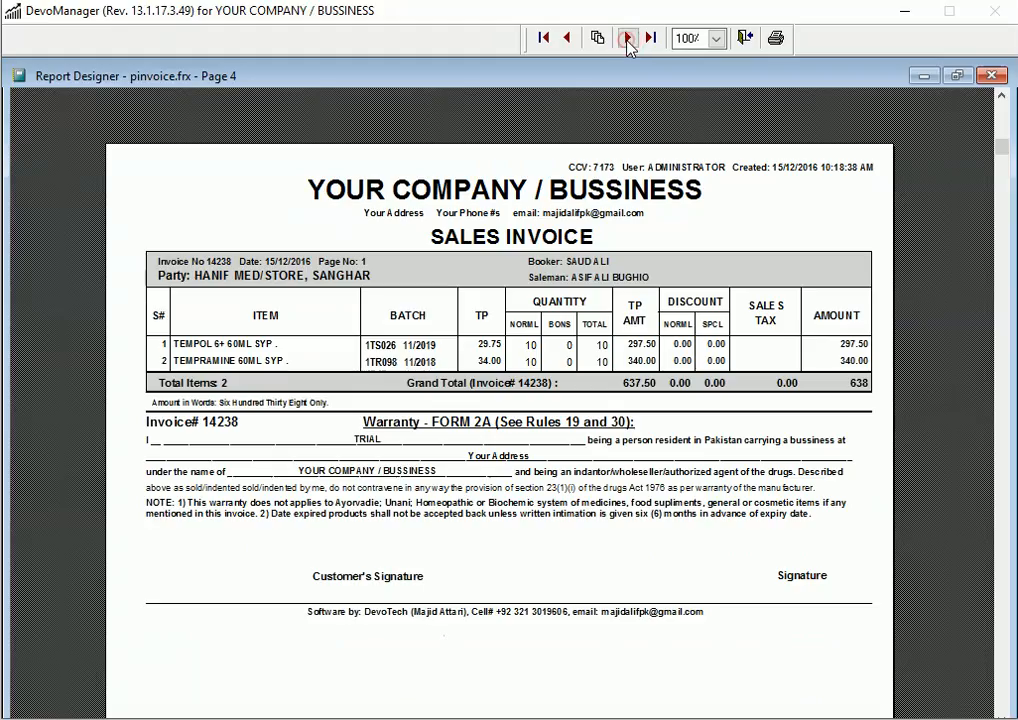
click(627, 38)
click(627, 38)
click(627, 38)
click(627, 38)
click(627, 38)
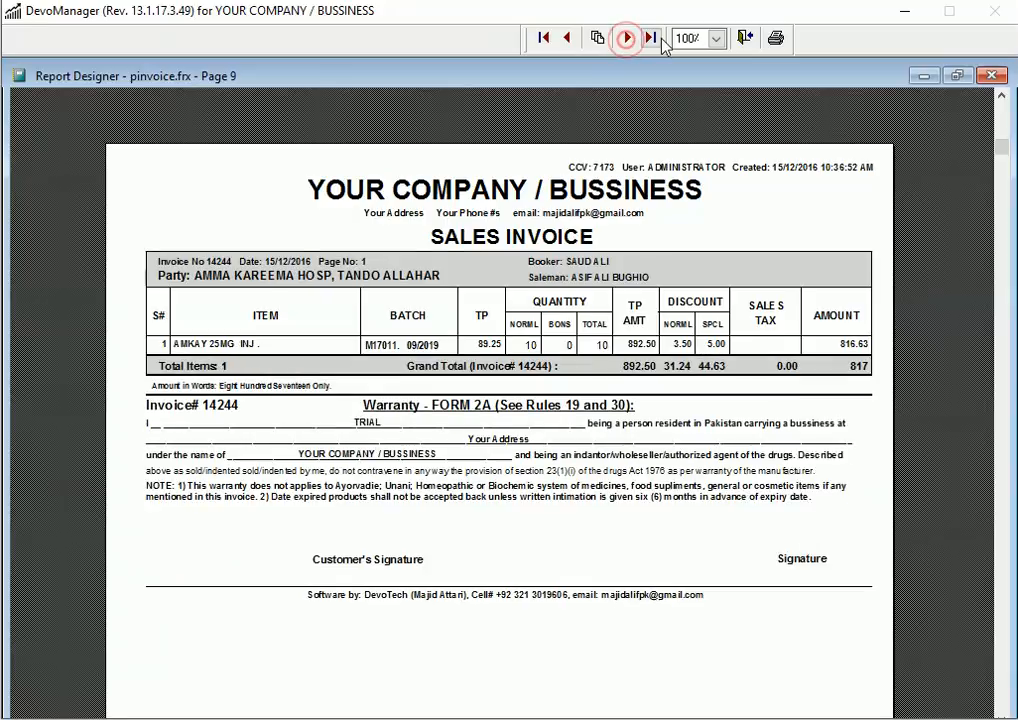
click(651, 38)
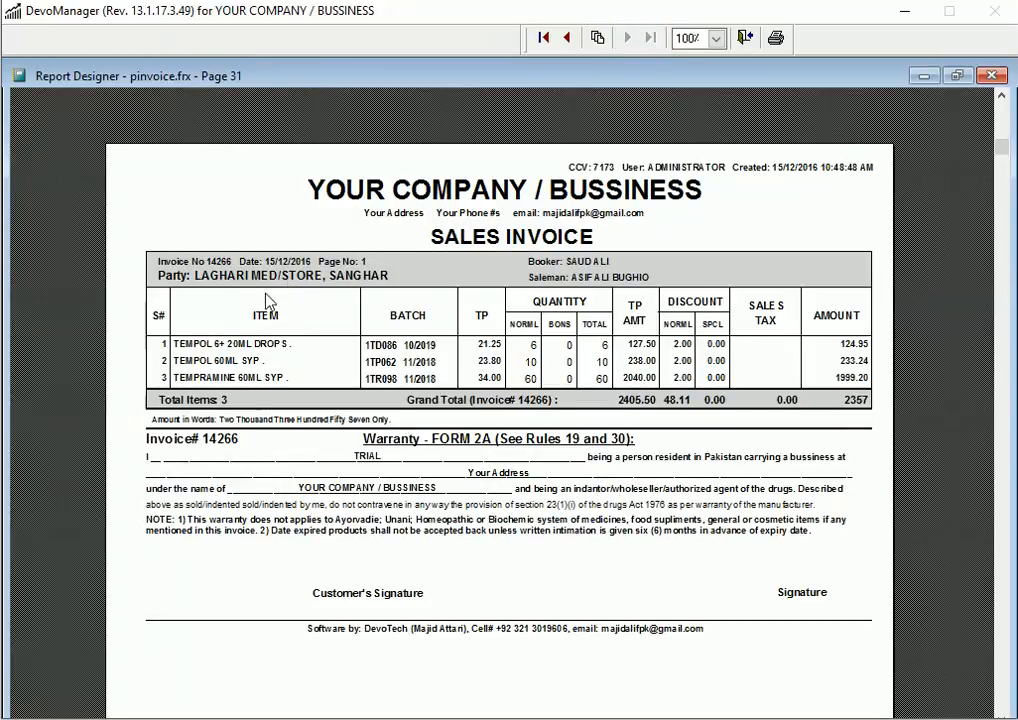
scroll(618, 418, down, 1)
scroll(601, 406, up, 2)
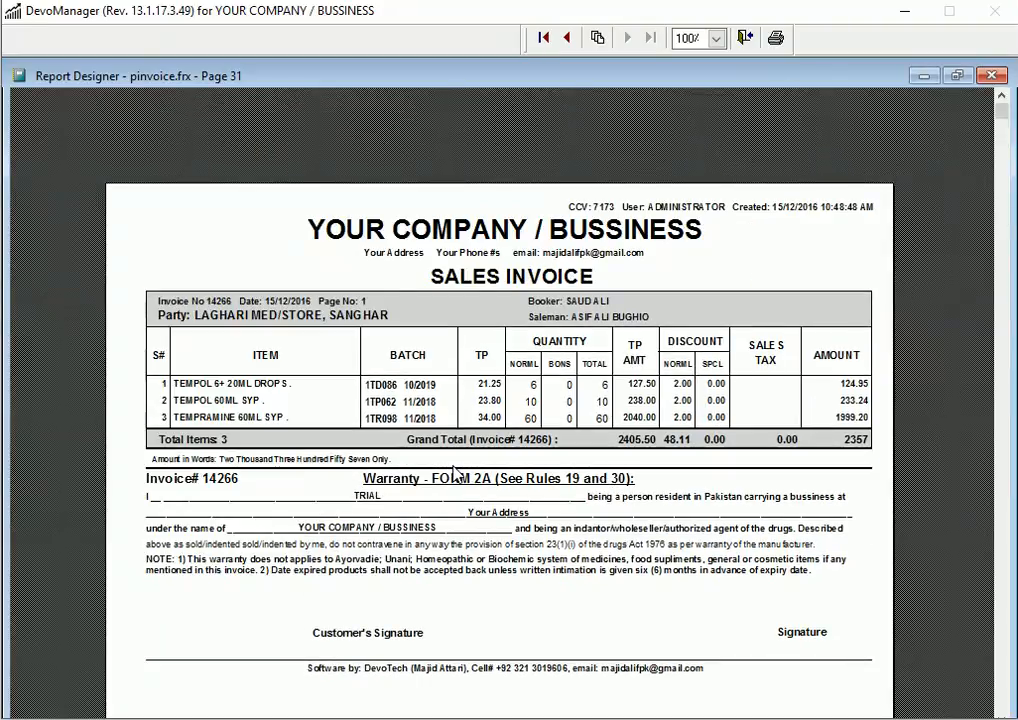
key(Escape)
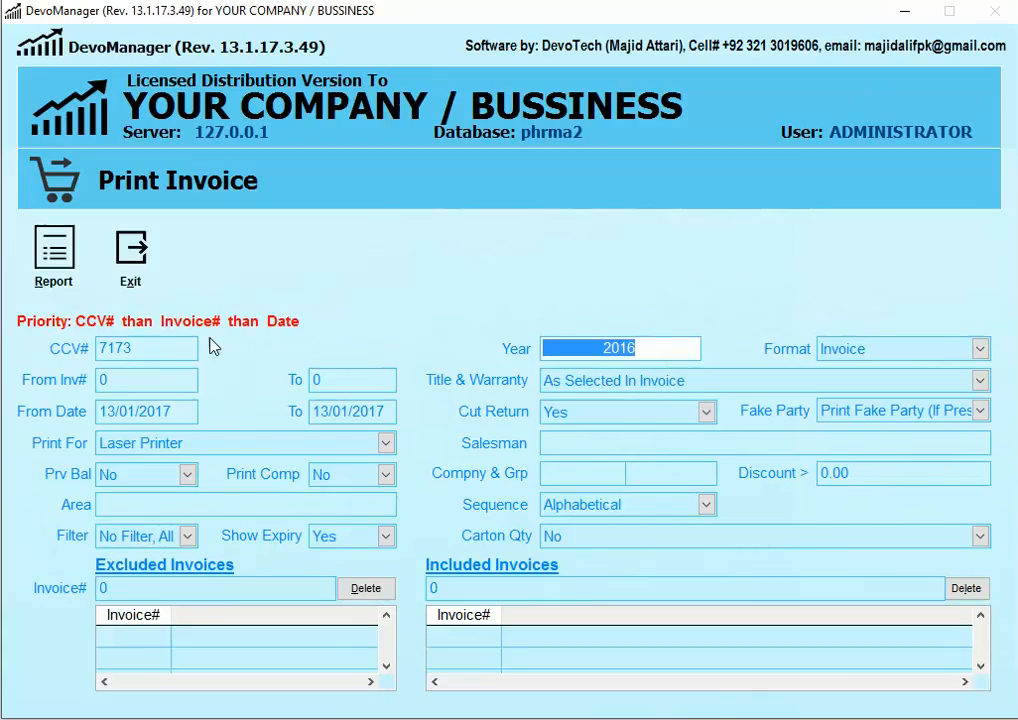
Step: Exit the Print Invoice report and dismiss the A Sales menu to get back to the dashboard
click(137, 280)
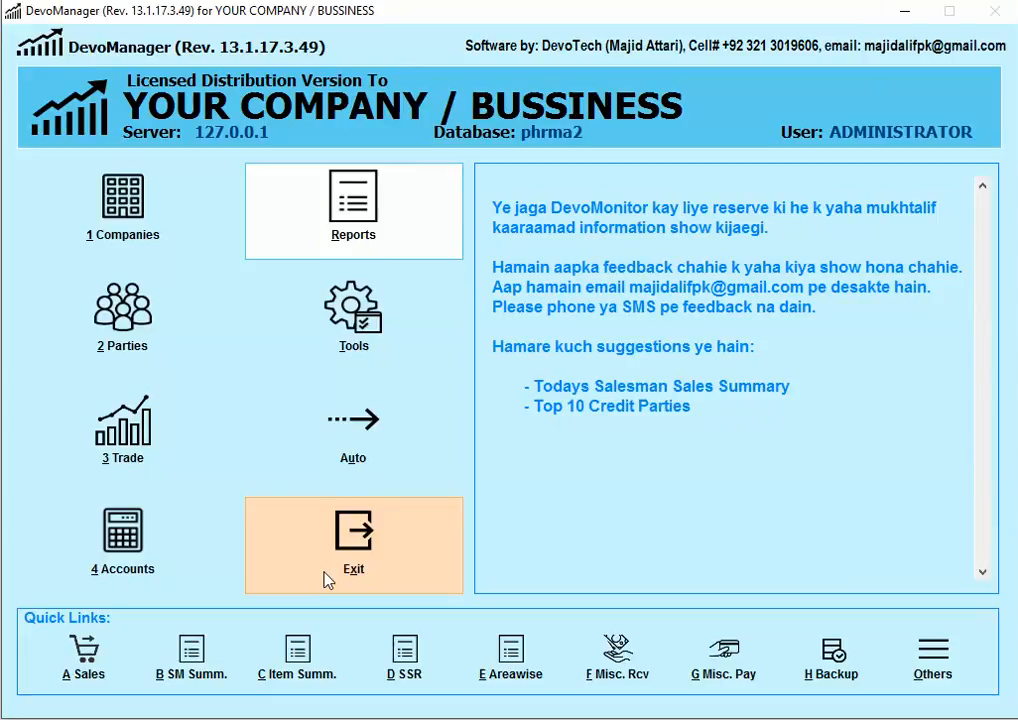
click(83, 652)
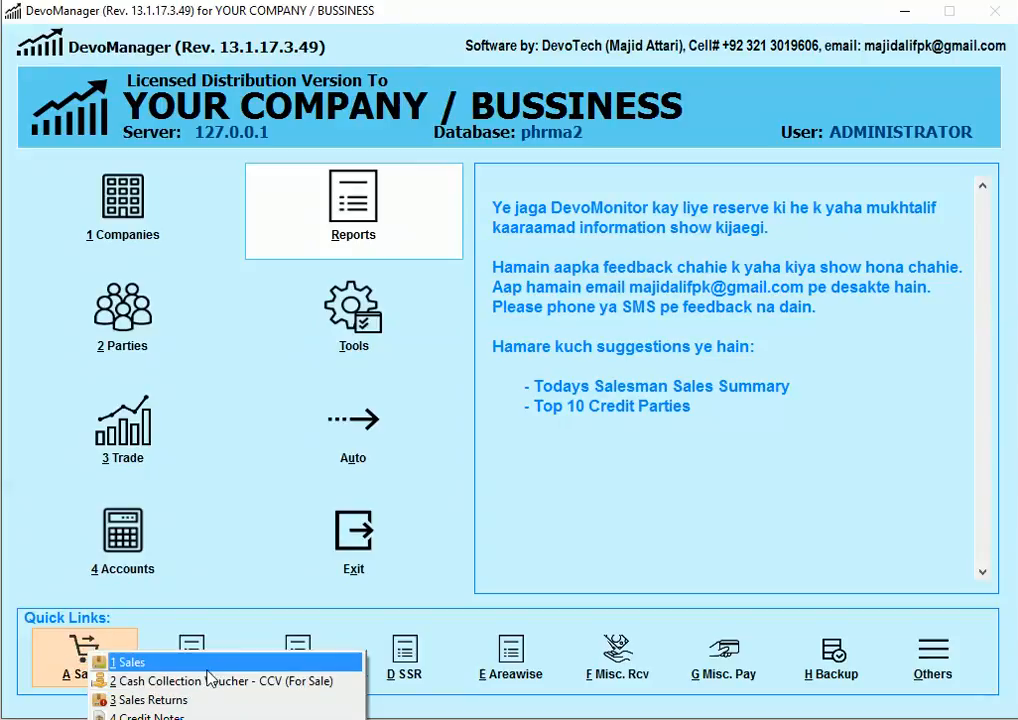
click(670, 490)
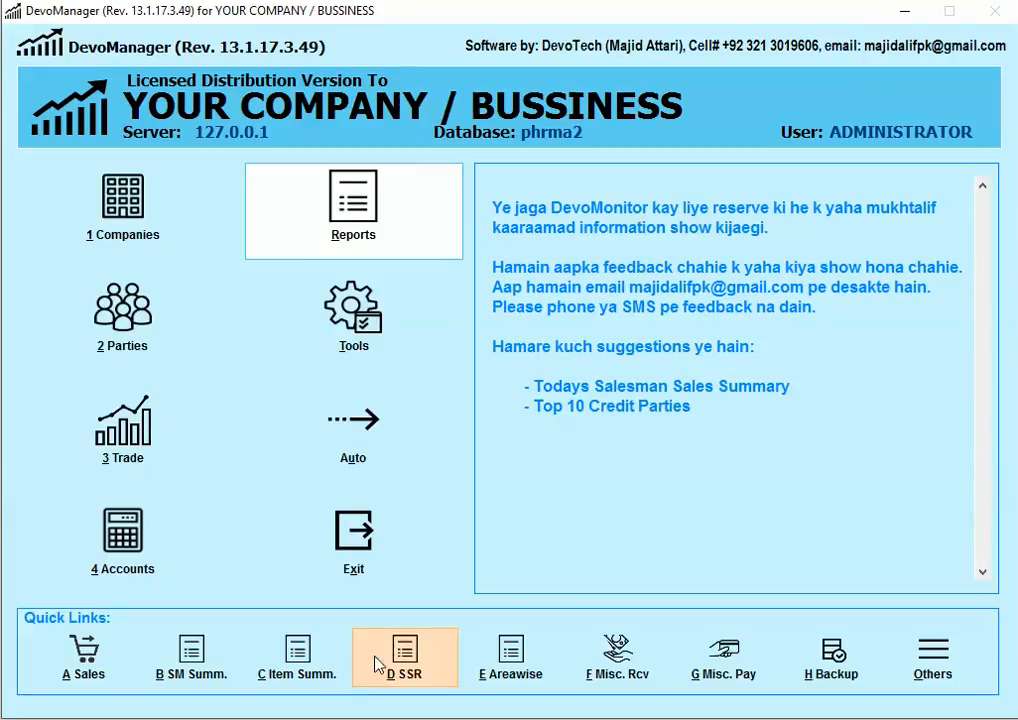
Step: Open the sale summary by cash collection voucher report, then close it
click(207, 656)
click(258, 689)
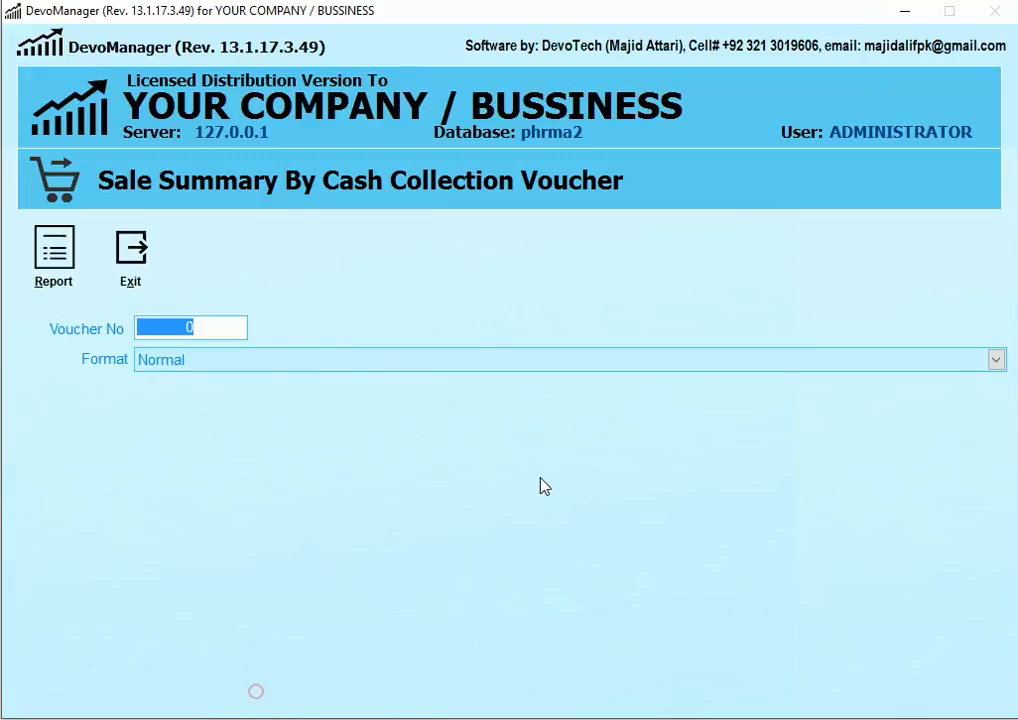
click(137, 272)
Step: Look up voucher 7173 in the cash collection voucher form, then start Trade > Sale Returns
click(110, 668)
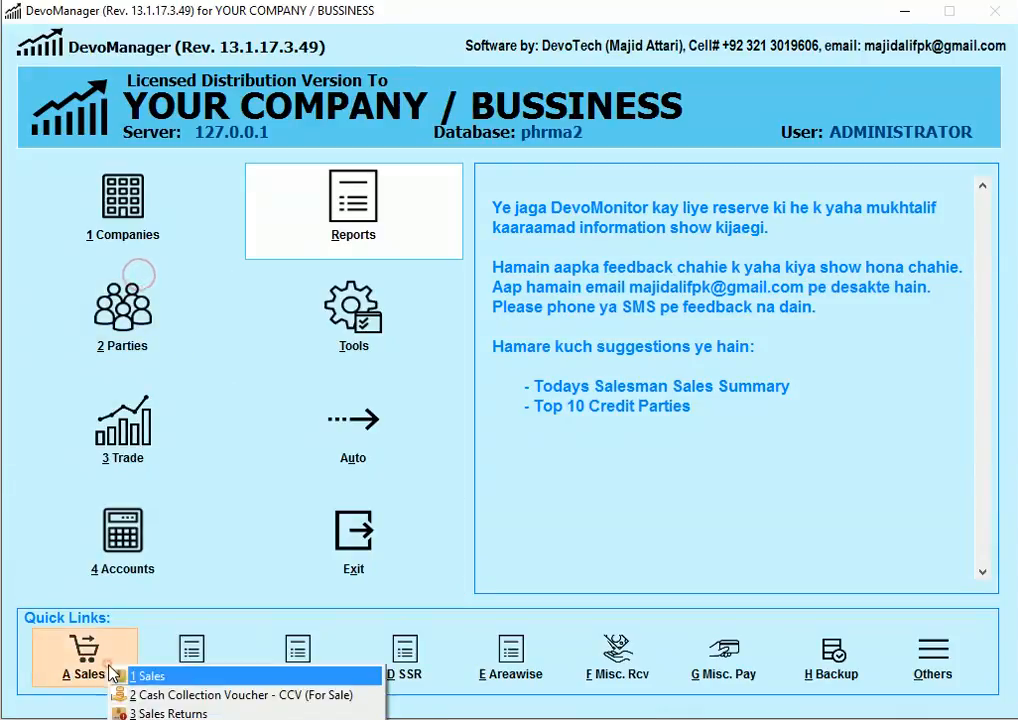
click(212, 694)
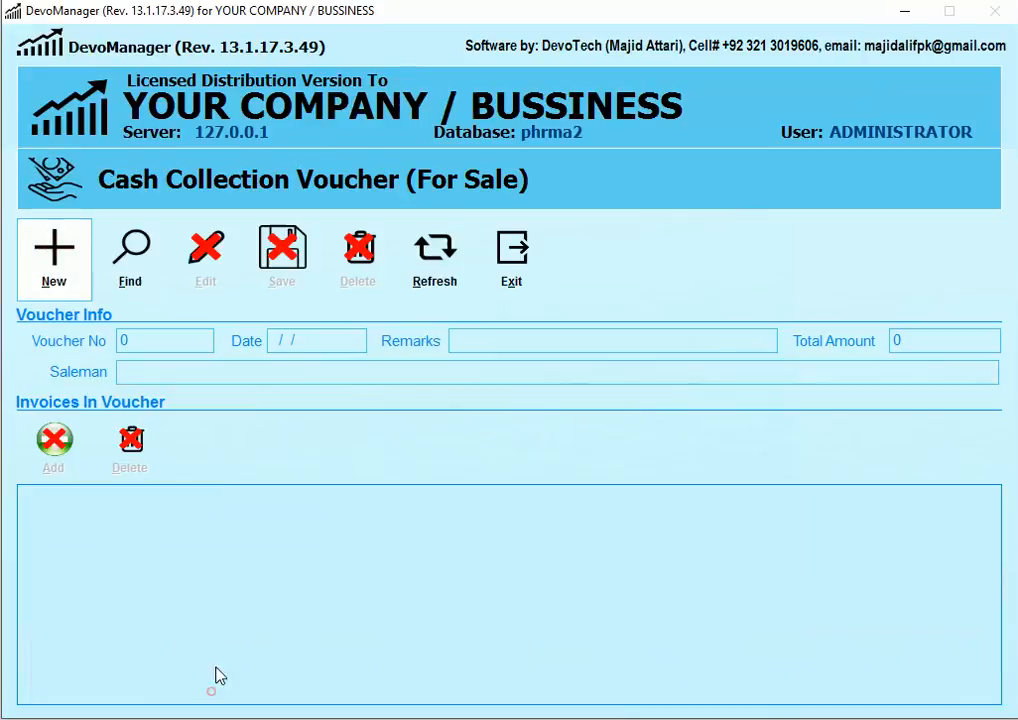
click(130, 252)
text(7173)
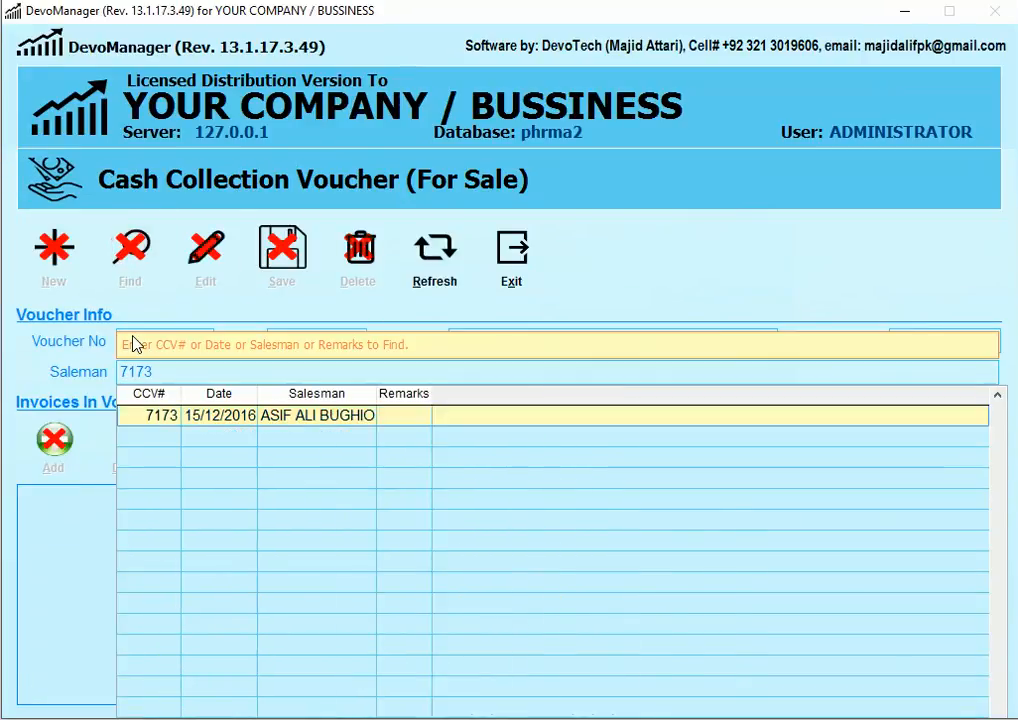
key(Return)
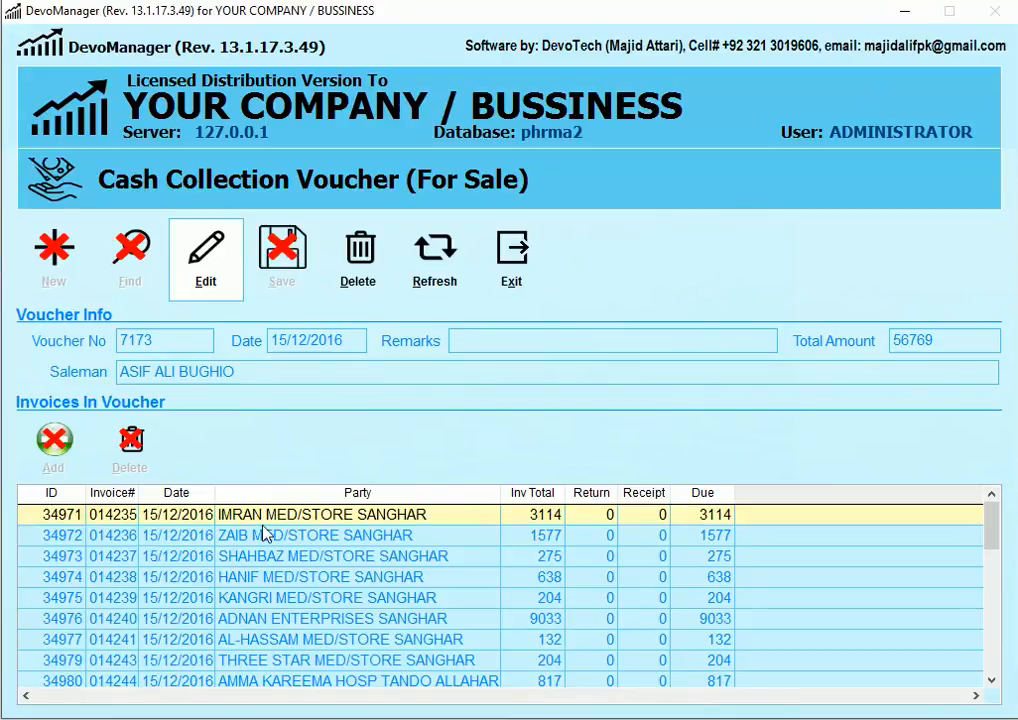
click(508, 262)
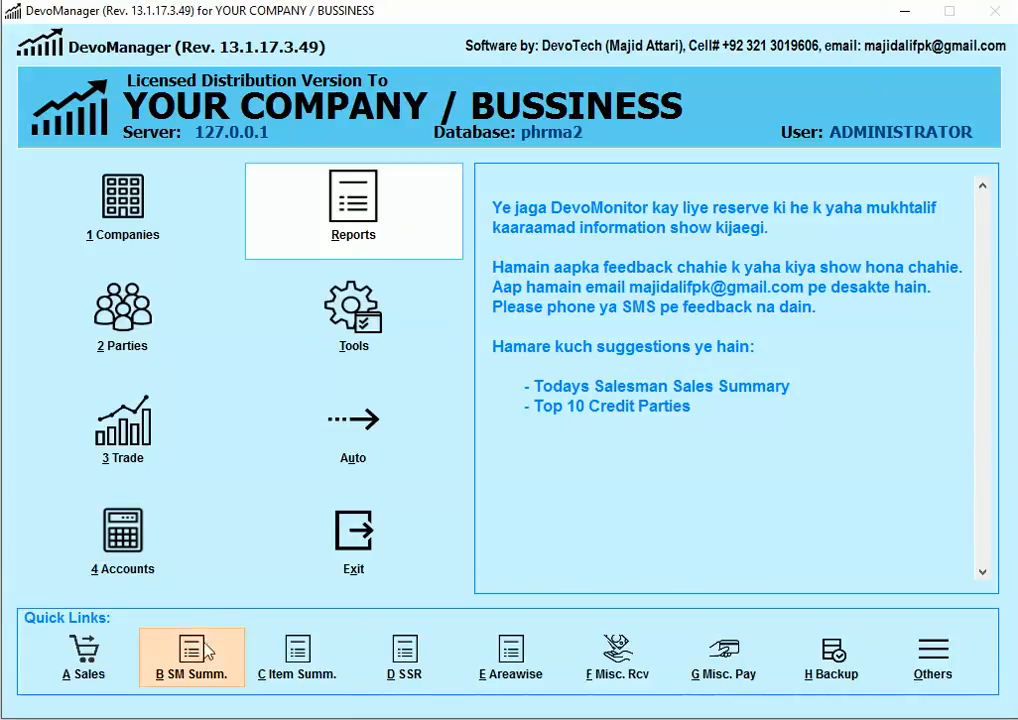
click(183, 437)
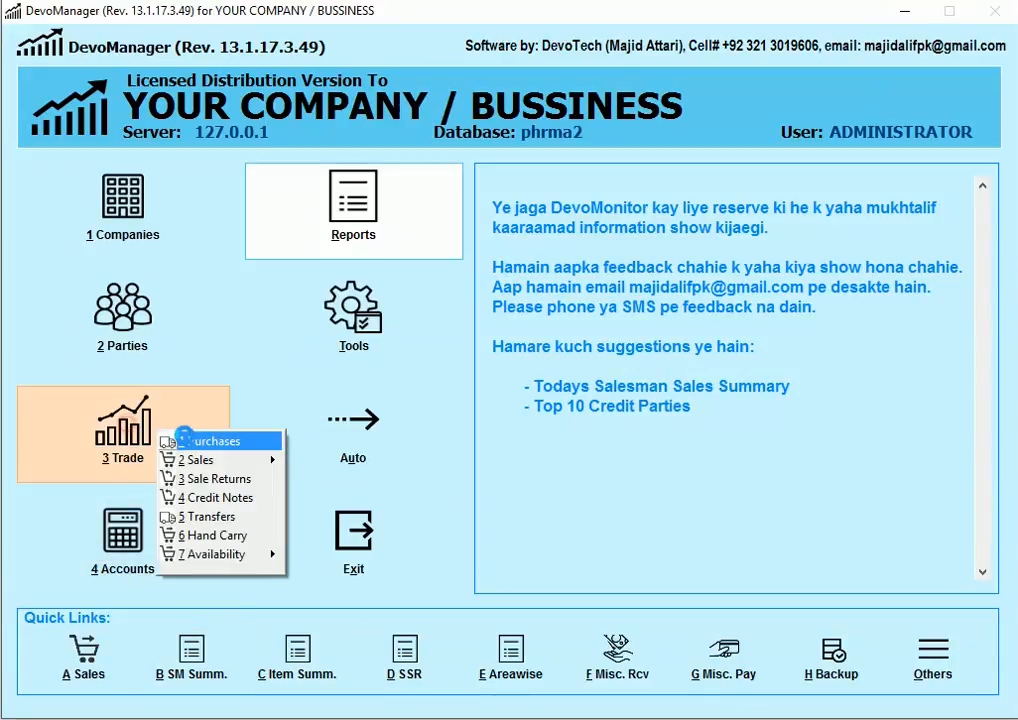
click(214, 479)
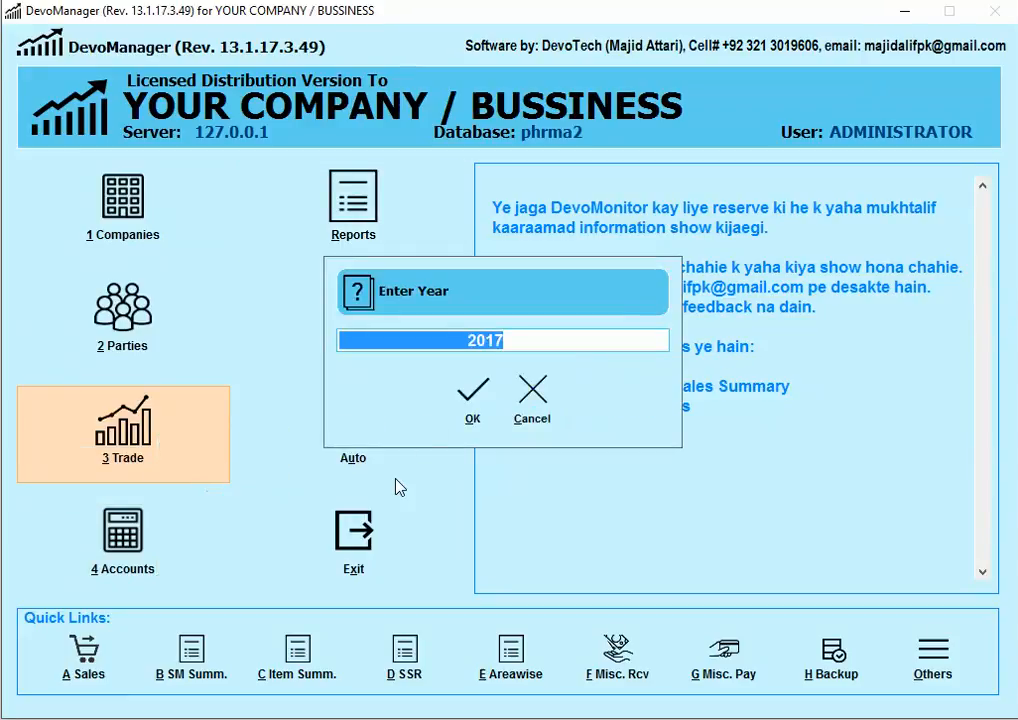
Step: Confirm year 2017, load invoice 14235 into a new sale return, then exit without saving
text(2017)
key(Return)
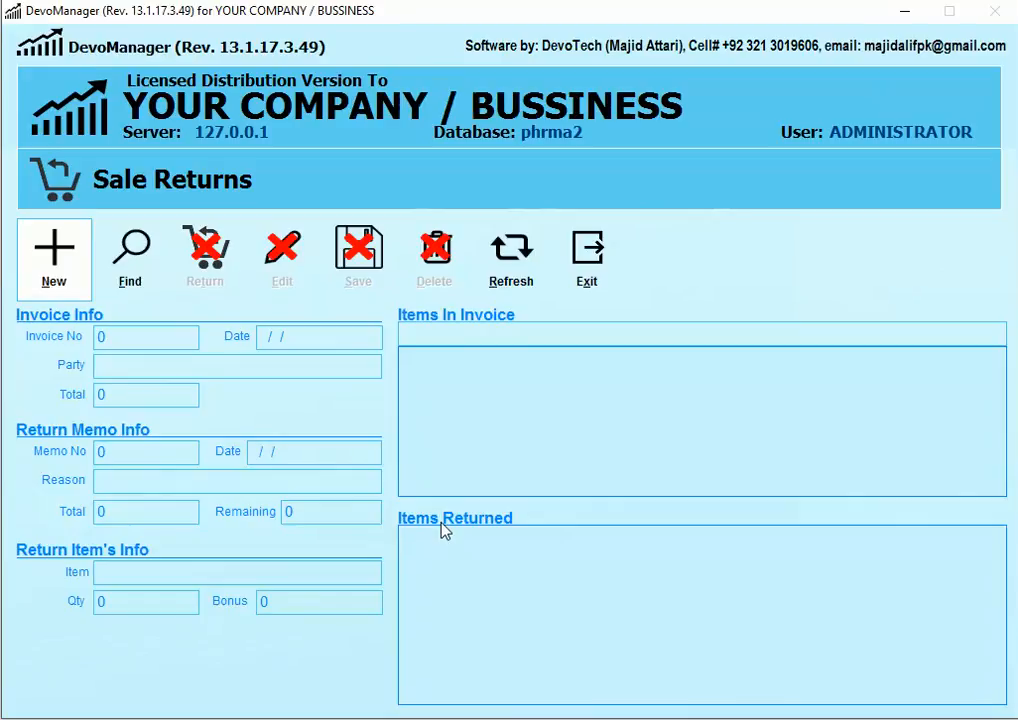
key(Return)
text(14235)
key(Return)
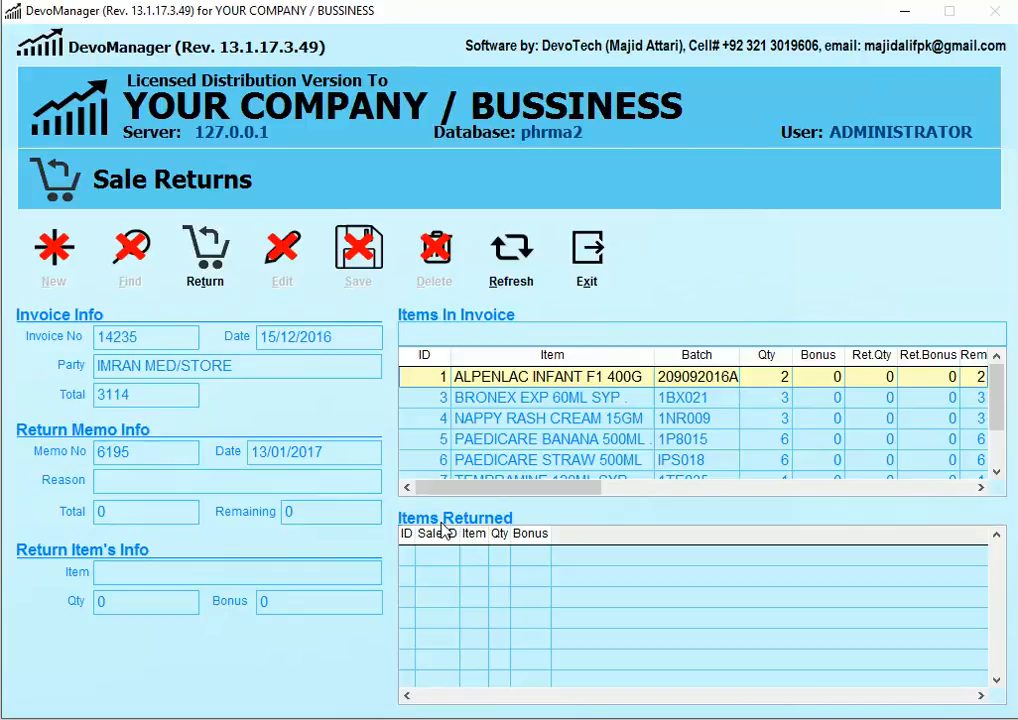
key(alt+x)
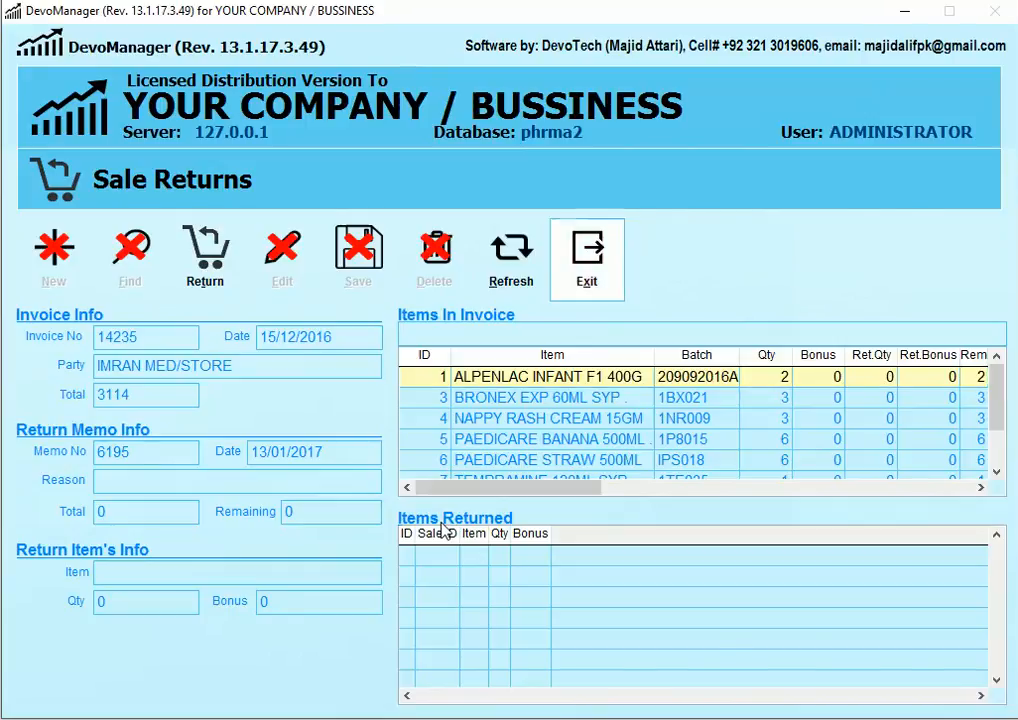
key(alt+a)
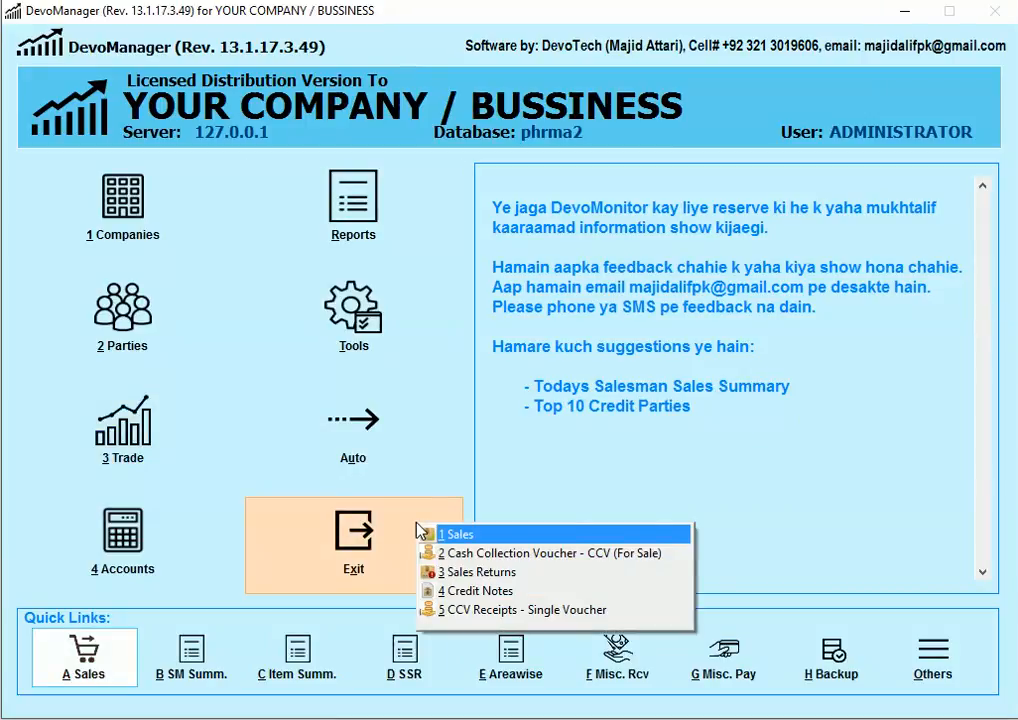
key(2)
key(alt+f)
text(7173)
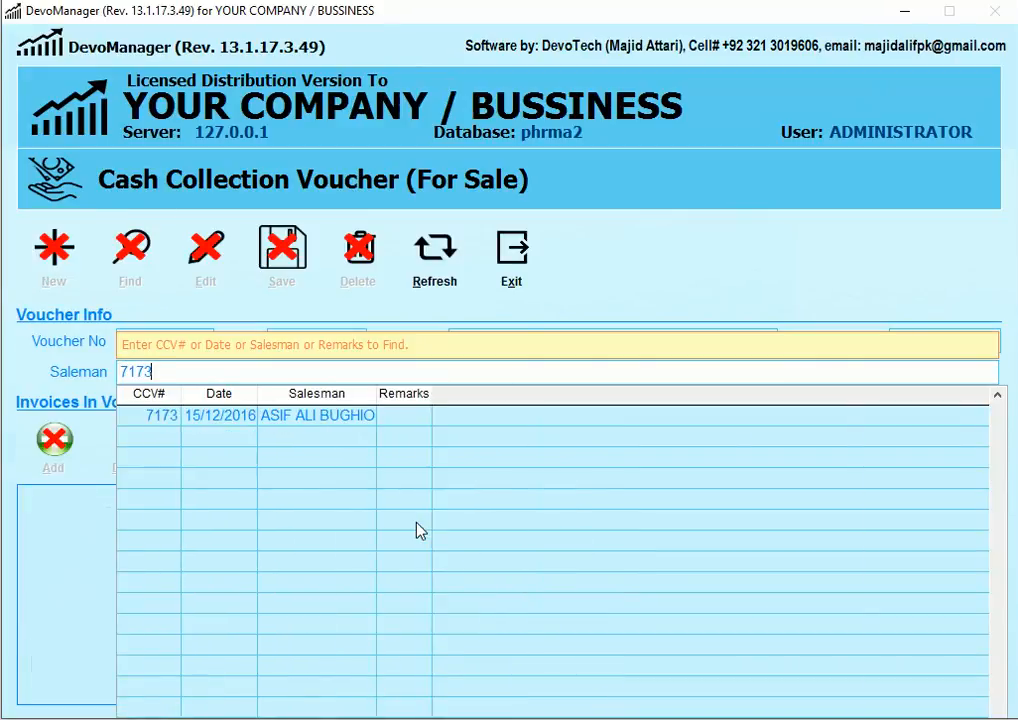
key(Return)
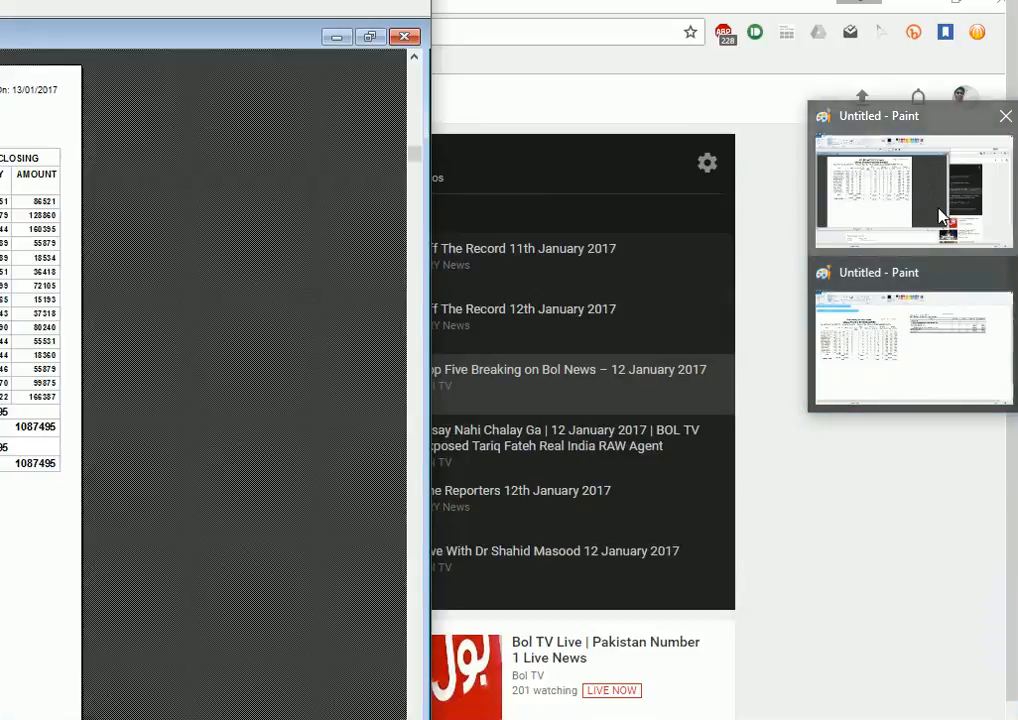
click(937, 207)
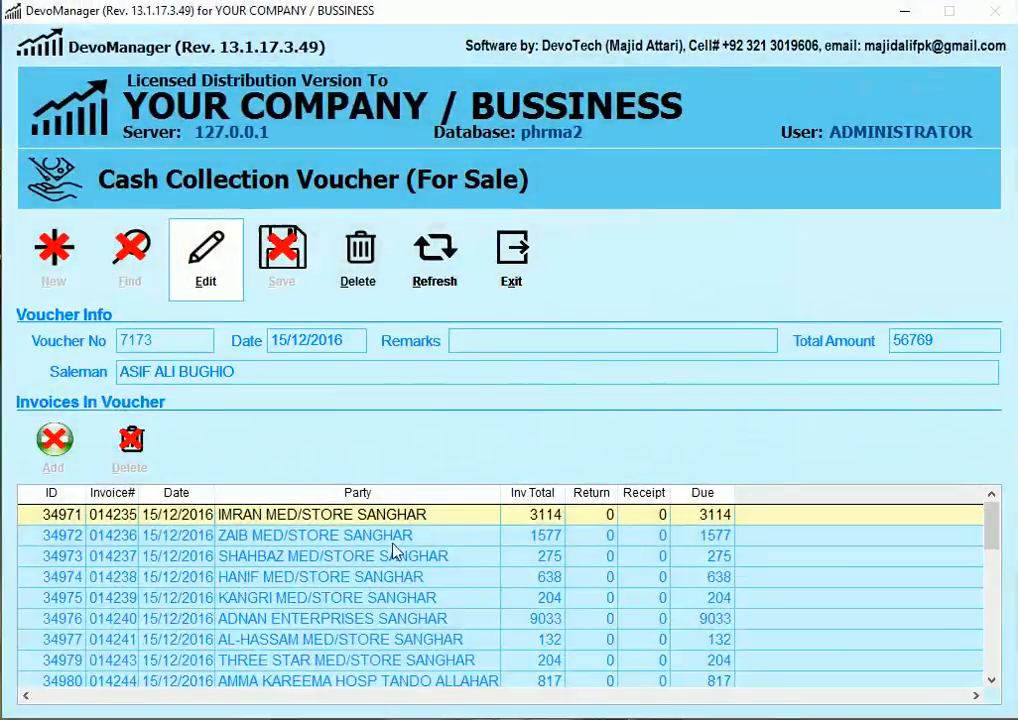
click(508, 247)
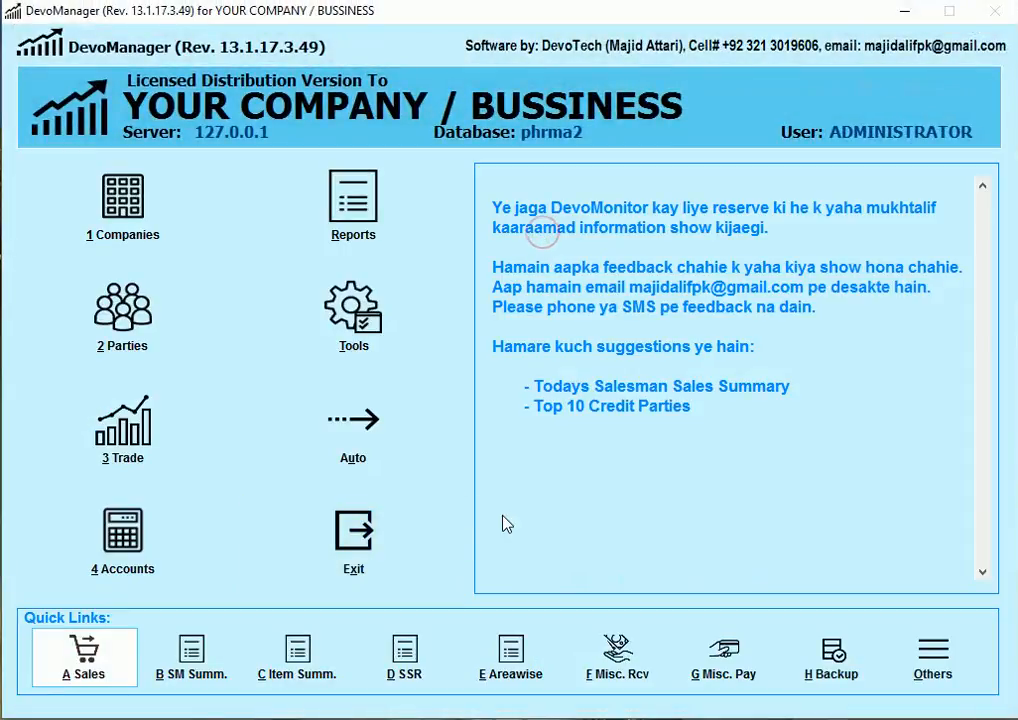
Step: Open Sale Returns for the working year and load invoice 14235 into a new return
click(116, 393)
click(175, 443)
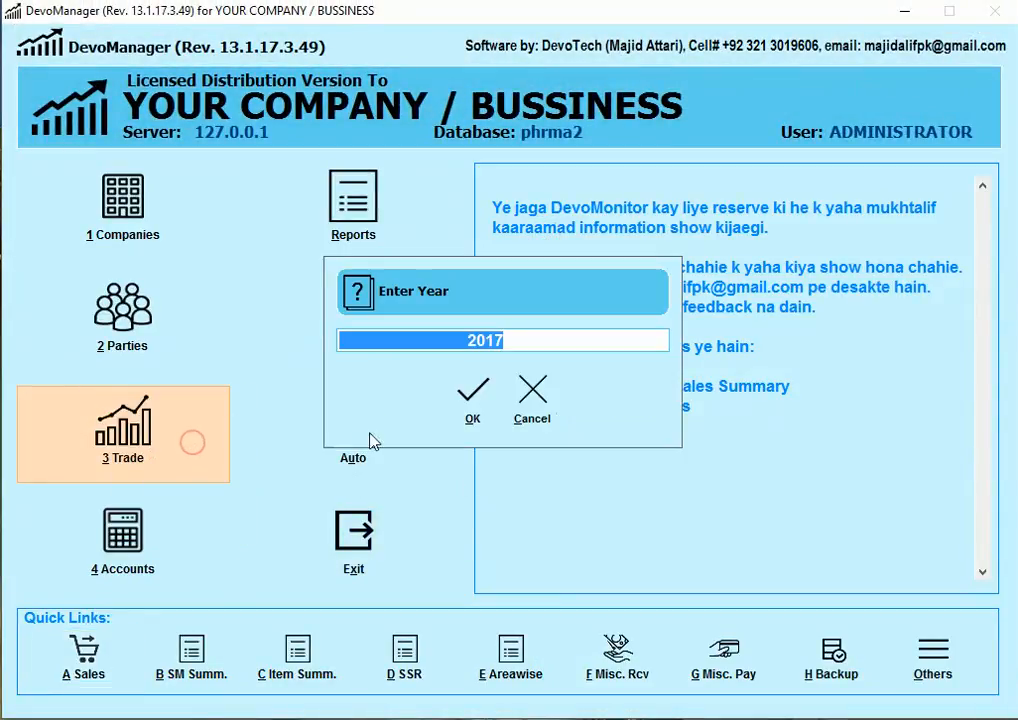
text(201)
key(Return)
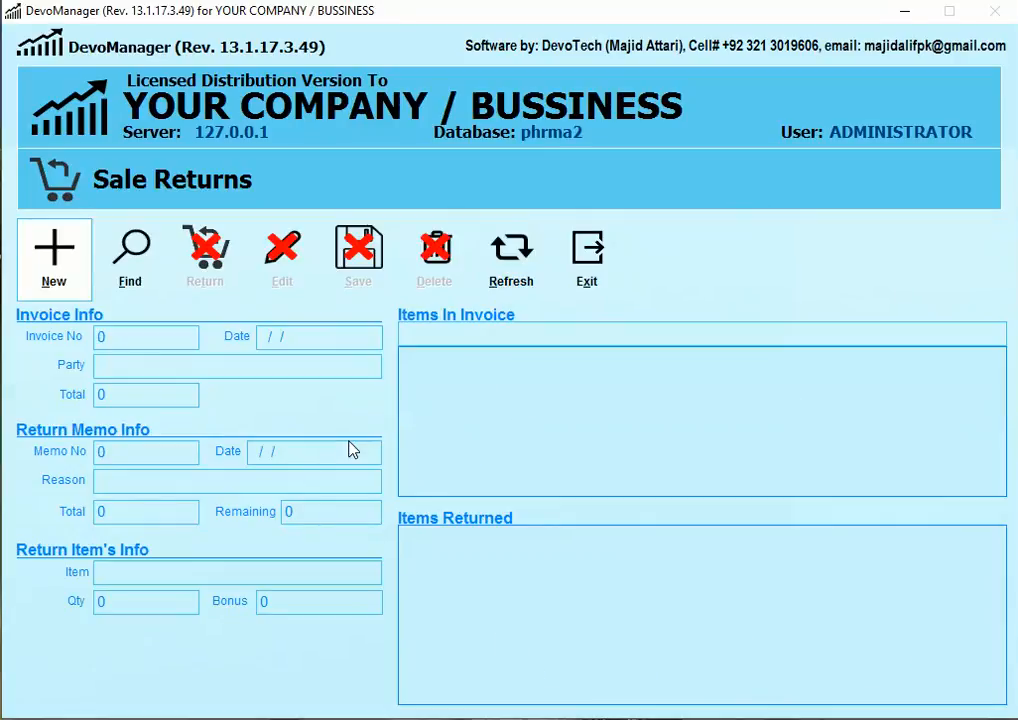
key(Return)
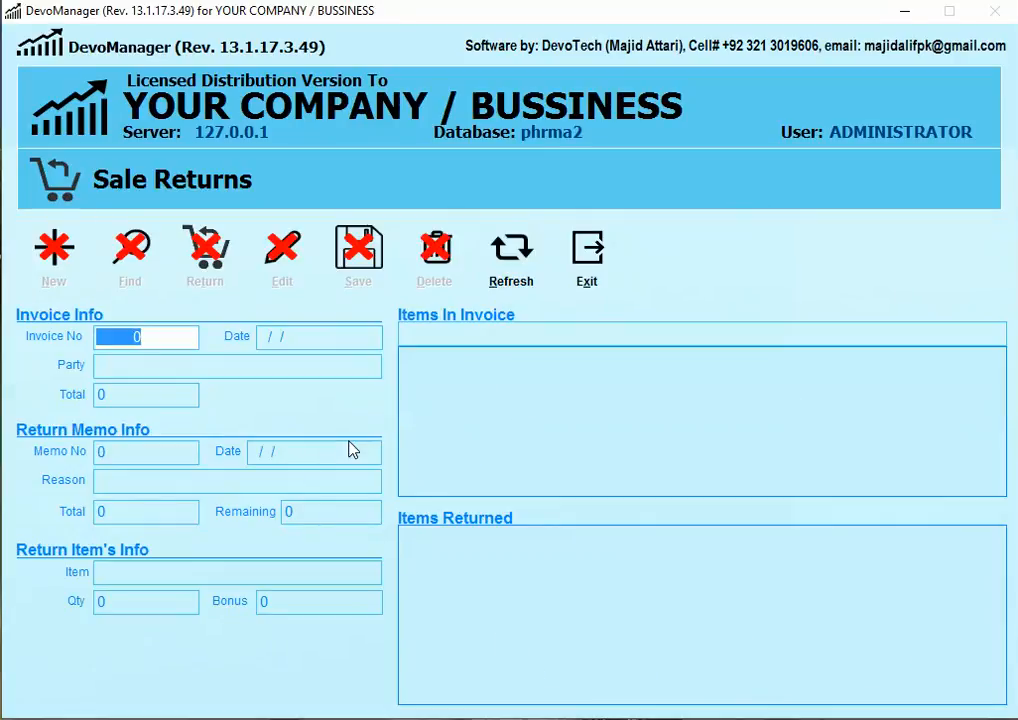
text(14235)
key(Return)
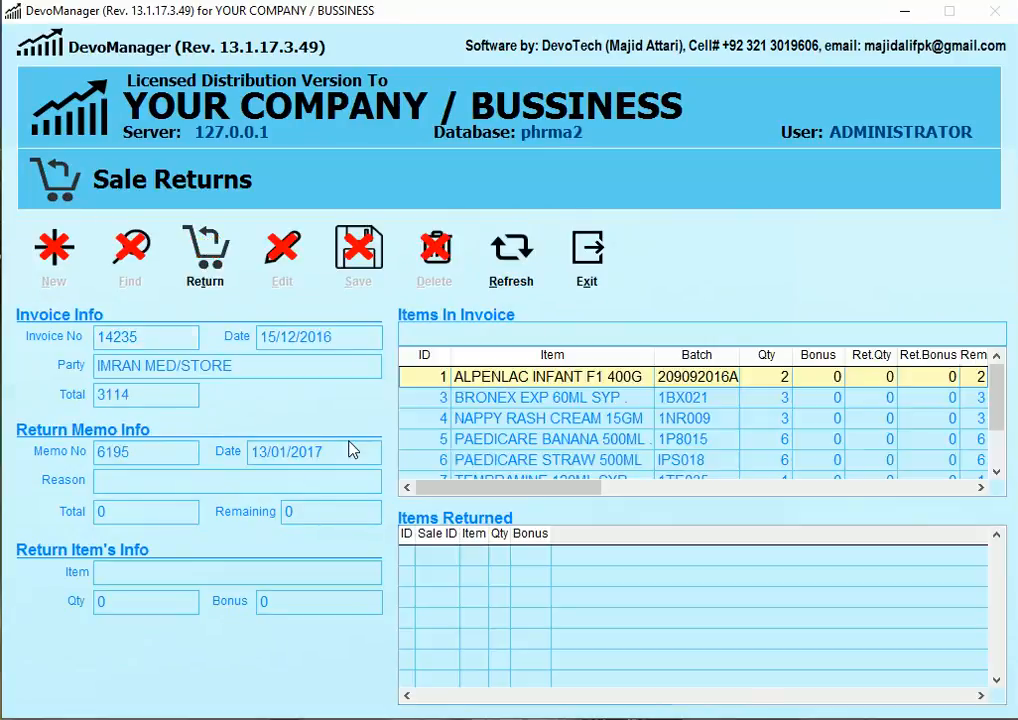
Step: Return invoice 14235 in full, dated 15/12/2016, and save it
click(212, 265)
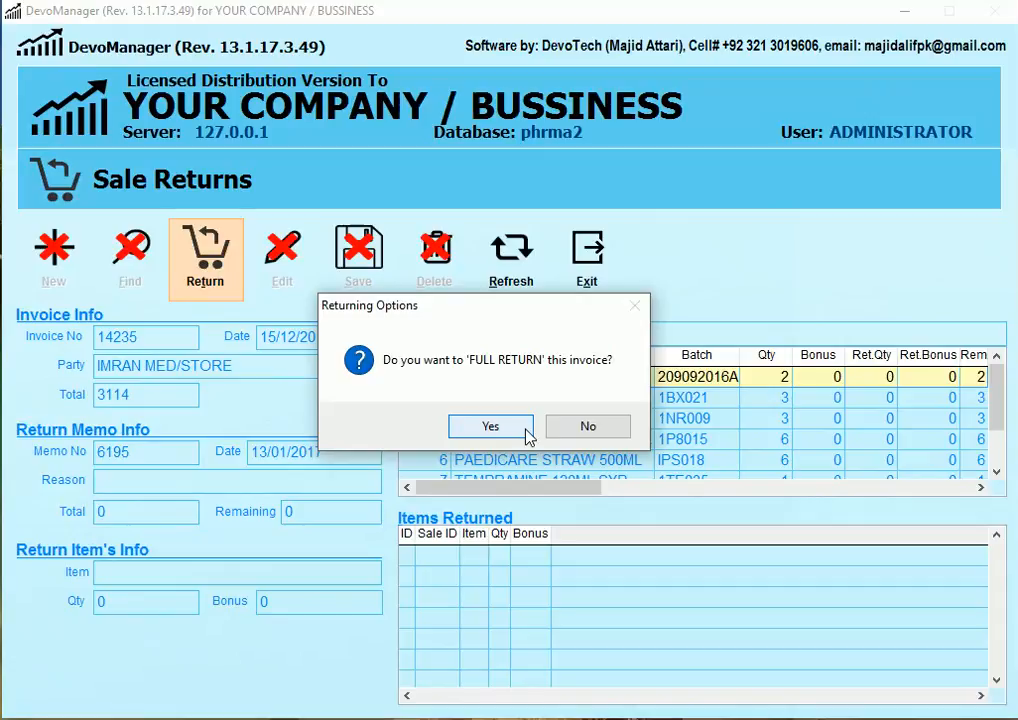
click(490, 426)
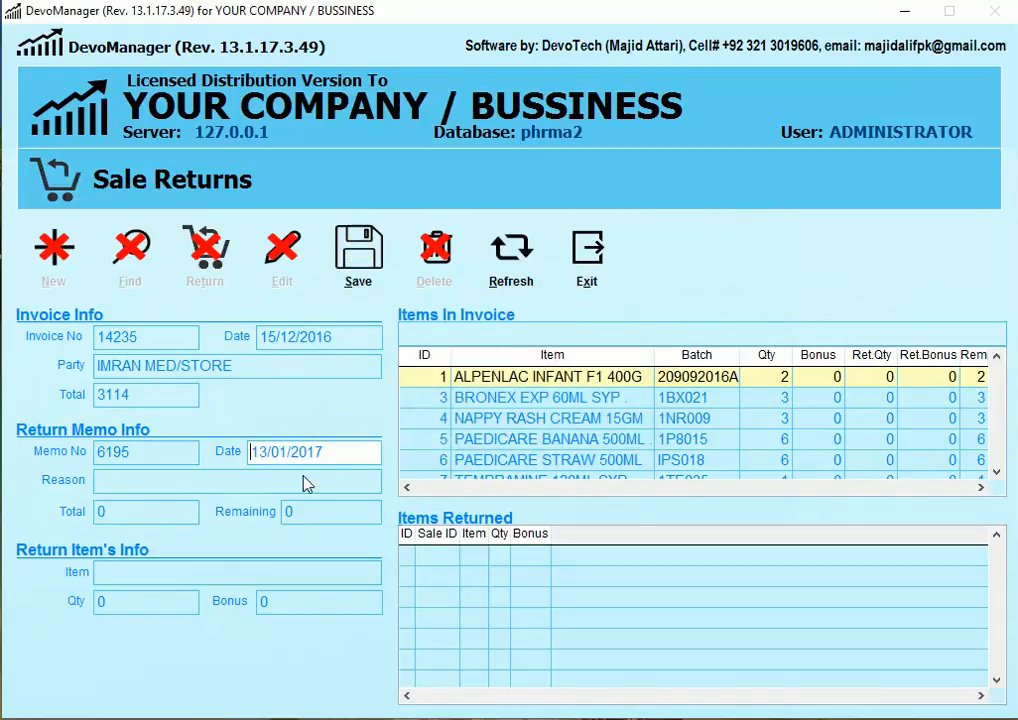
text(15122012)
click(375, 292)
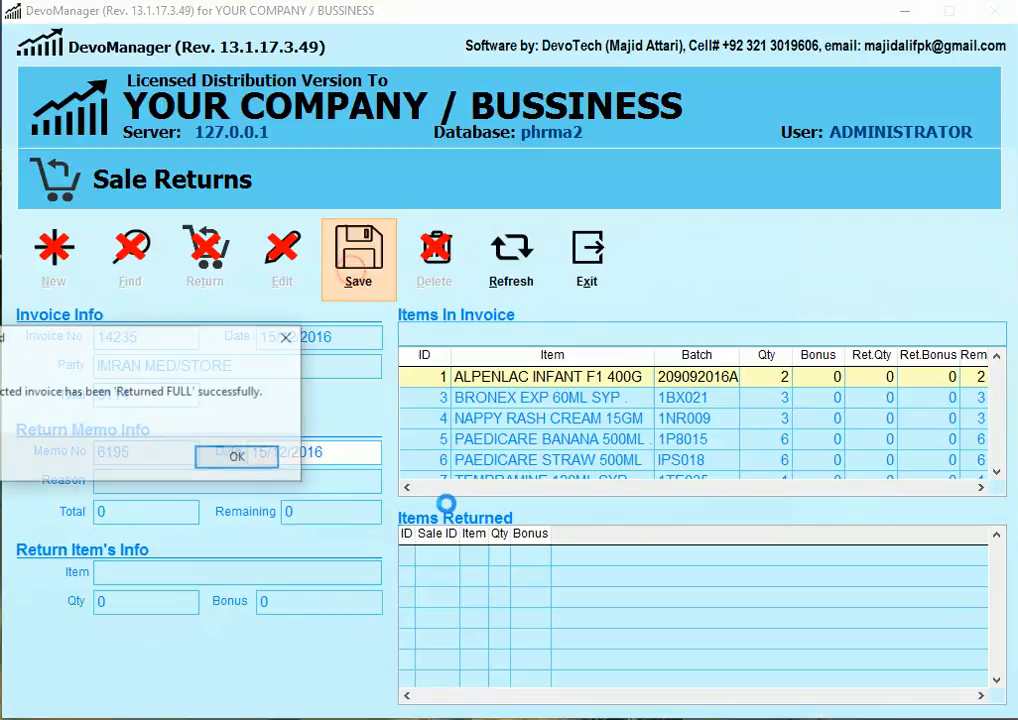
click(242, 459)
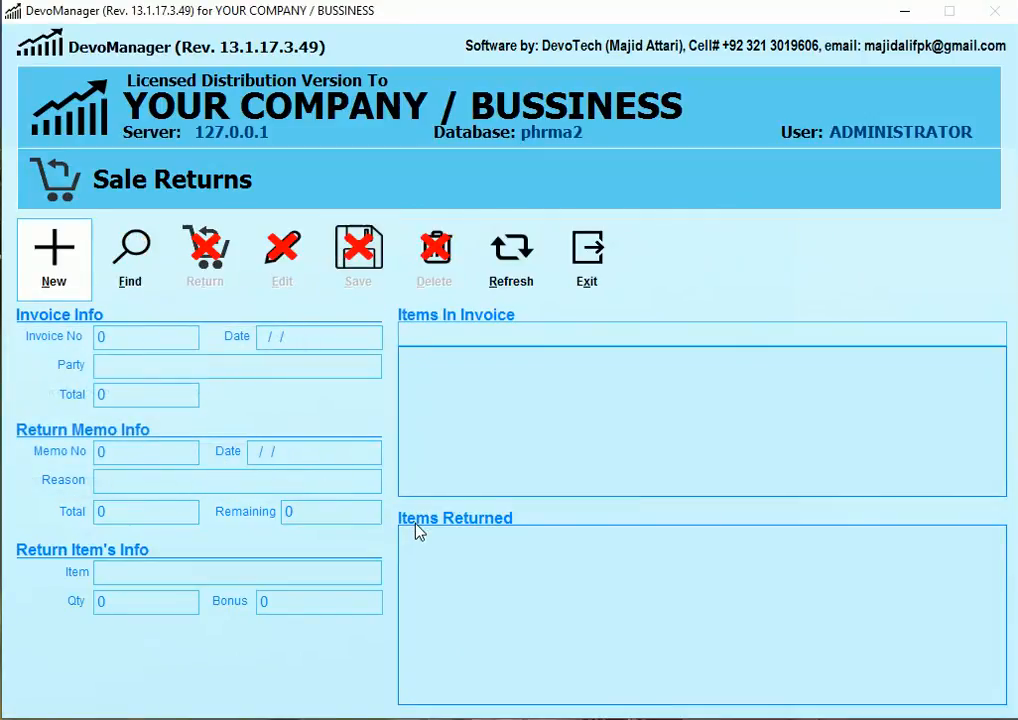
Step: Load invoice 14236 into a new return and decline a full return
key(alt+n)
text(14236)
key(Return)
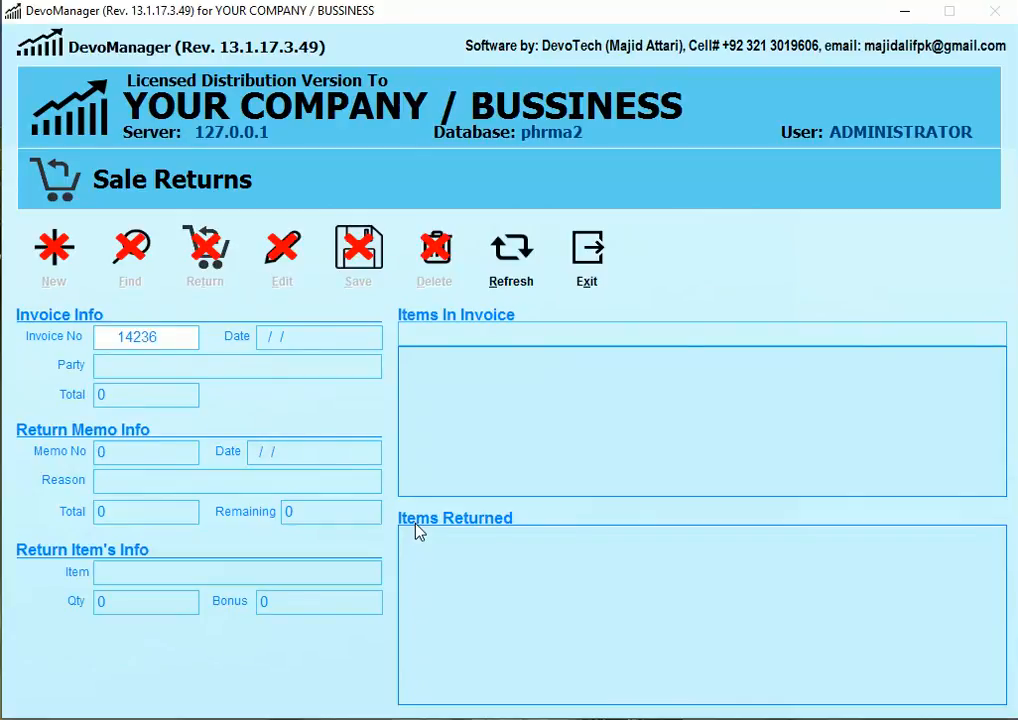
key(alt+r)
key(Tab)
key(Return)
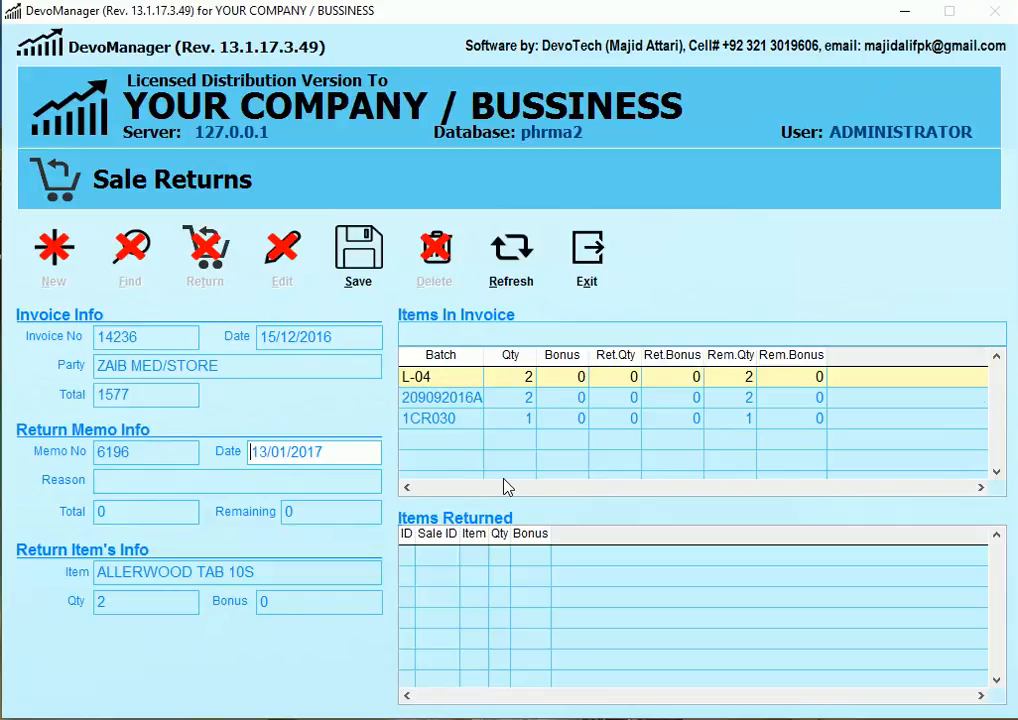
Step: Return 2 ALLERWOOD TAB 10S worth 136, save, and exit to the dashboard
click(409, 488)
click(452, 399)
key(Tab)
key(Tab)
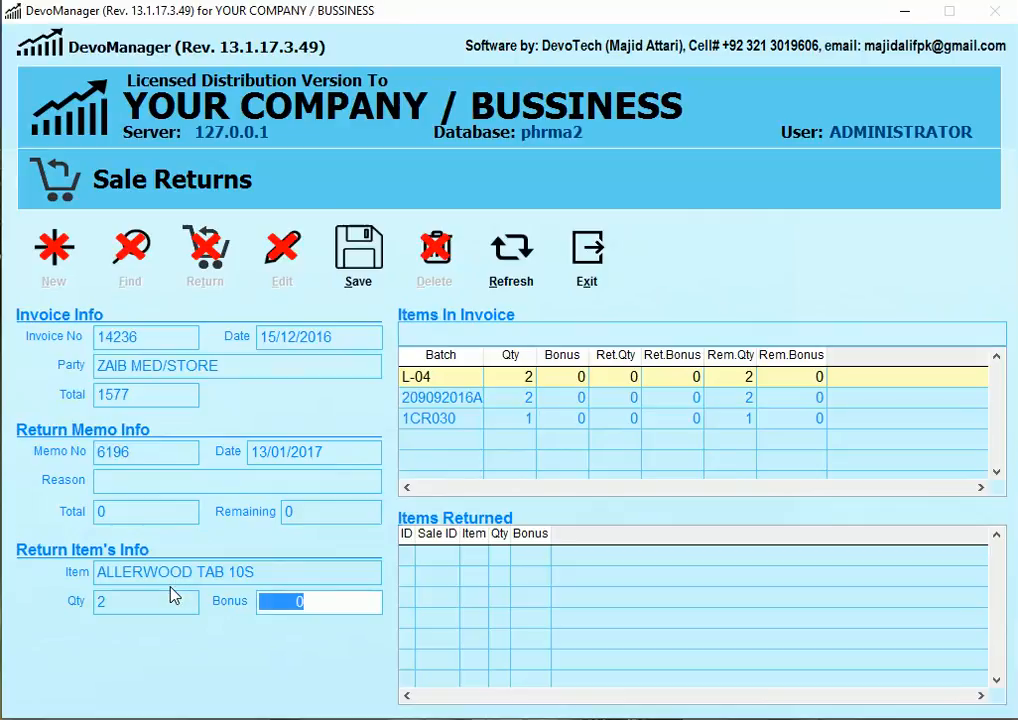
click(345, 292)
click(224, 462)
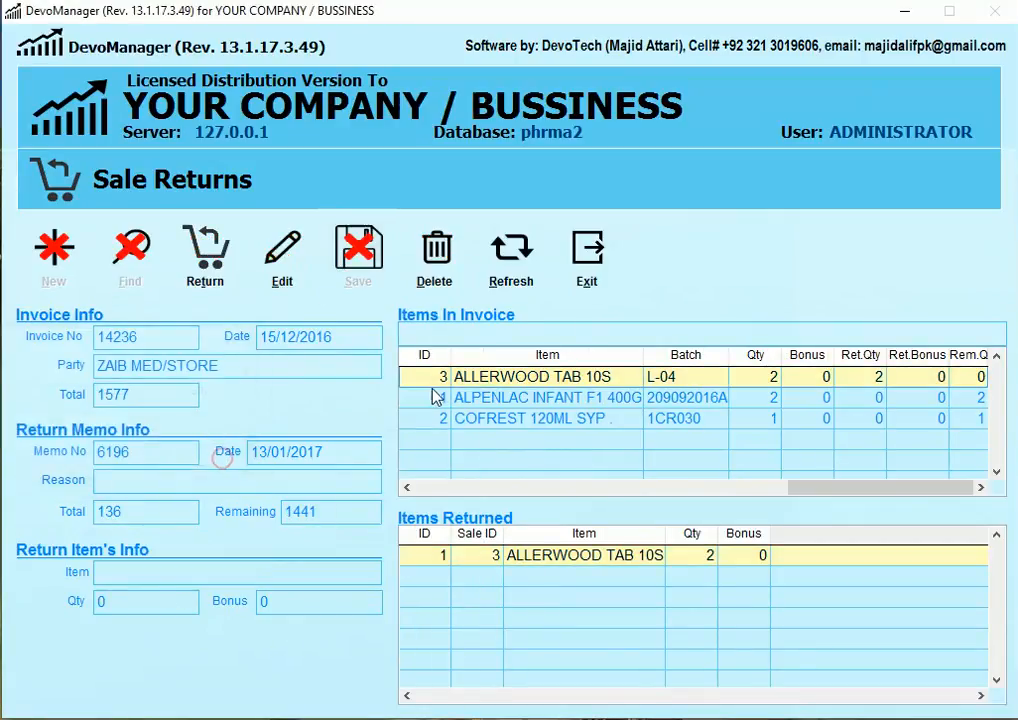
click(587, 250)
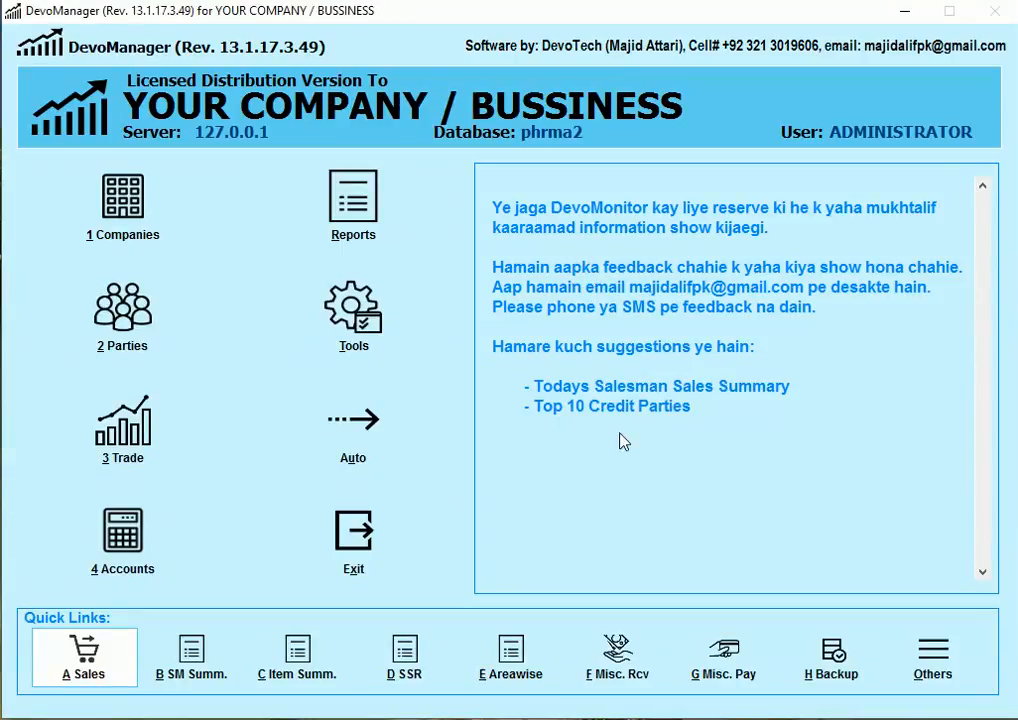
Step: Start a new credit note for party MADINA with saleman ASIF
click(130, 455)
click(180, 518)
click(70, 285)
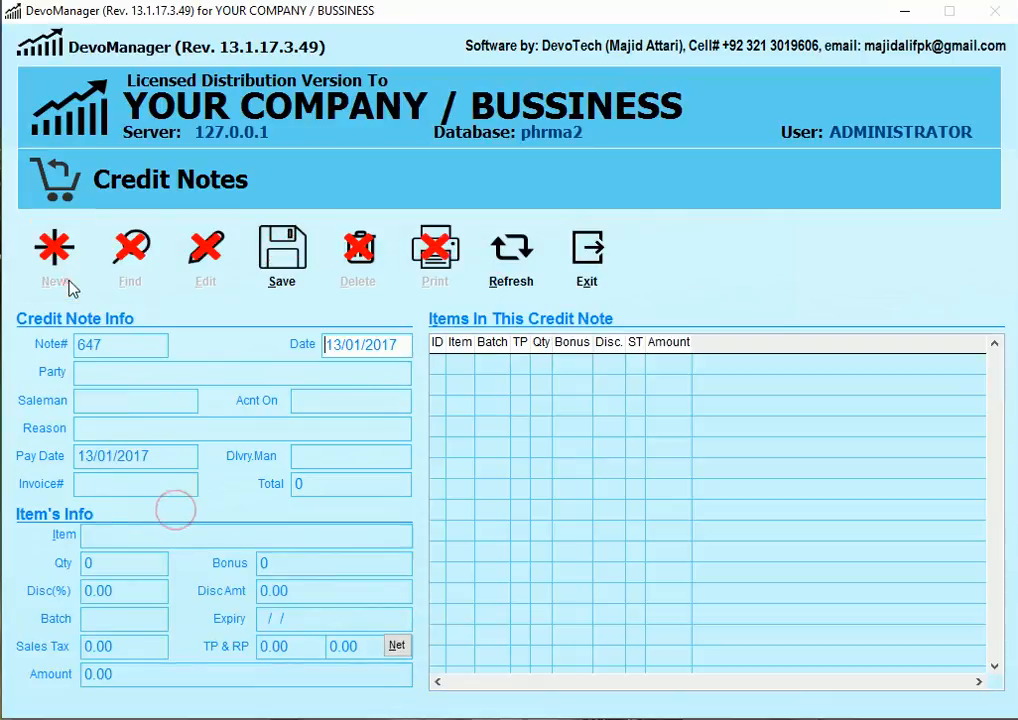
click(105, 371)
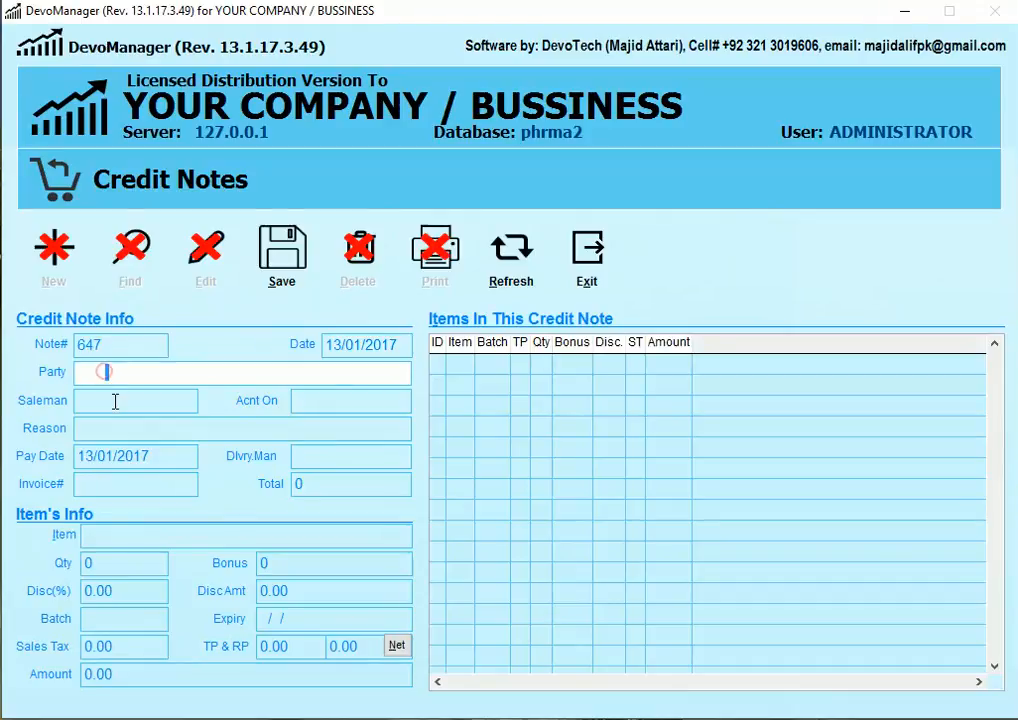
text(MADINA)
key(Return)
key(Return)
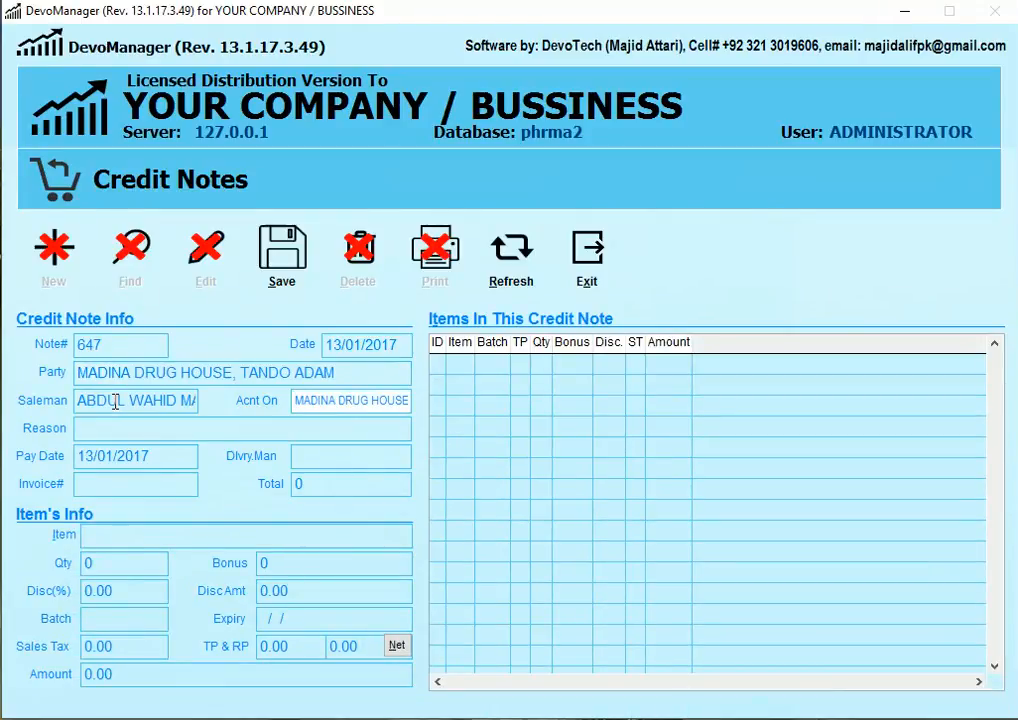
key(Return)
click(115, 401)
double_click(115, 401)
text(ASIF)
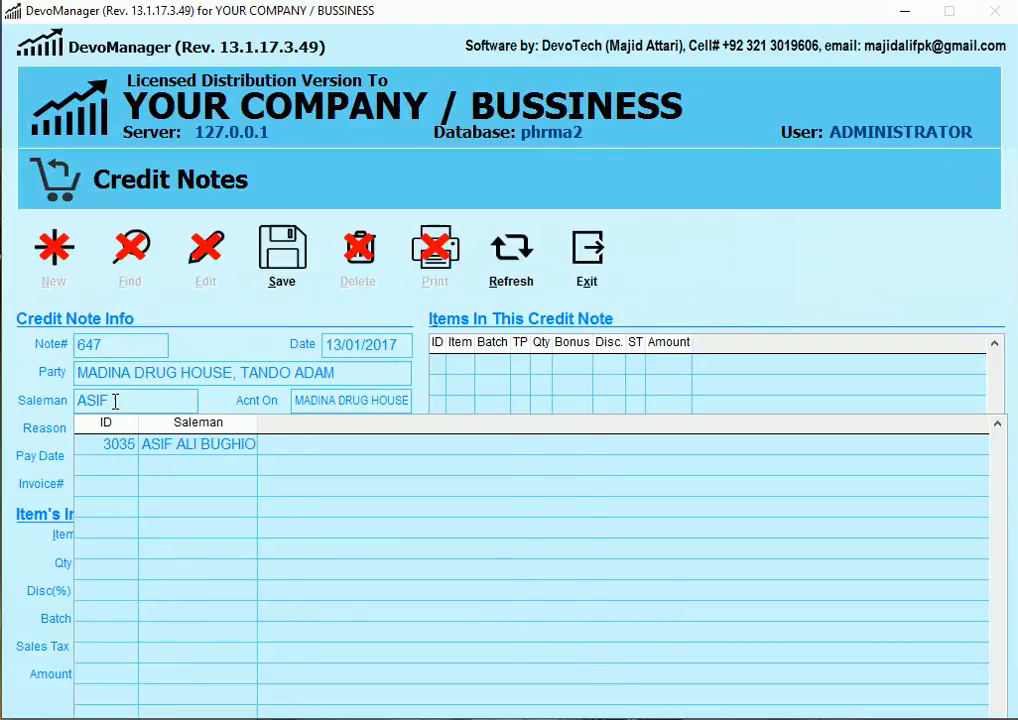
key(Return)
key(Return)
key(Return)
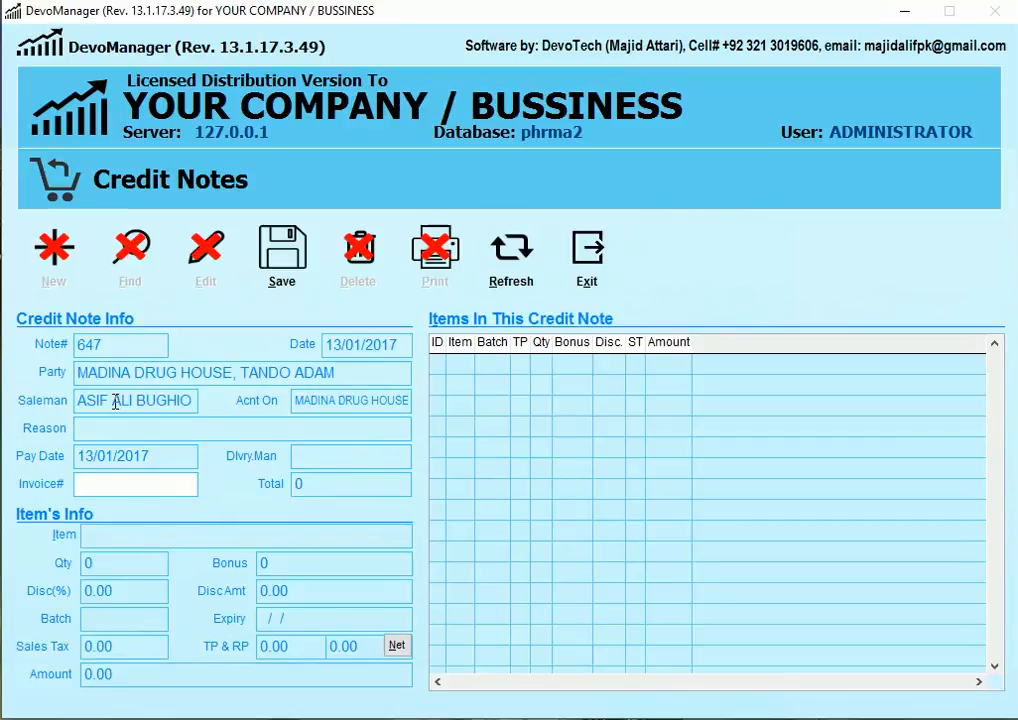
Step: Link the credit note to invoice 14236
text(1426)
key(BackSpace)
key(BackSpace)
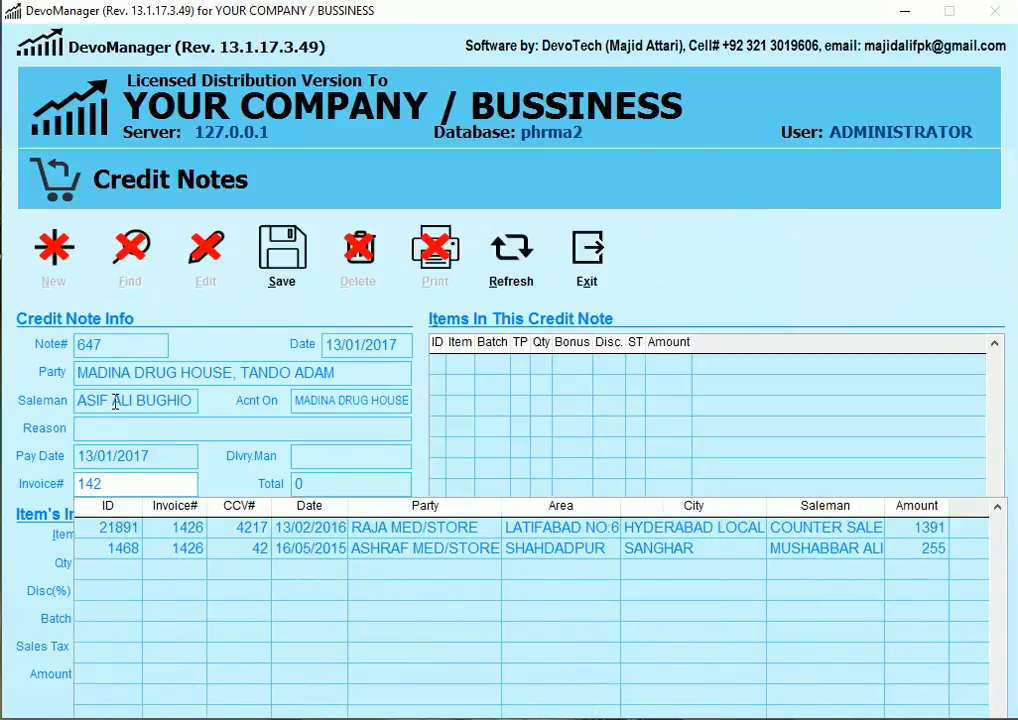
text(236)
key(Down)
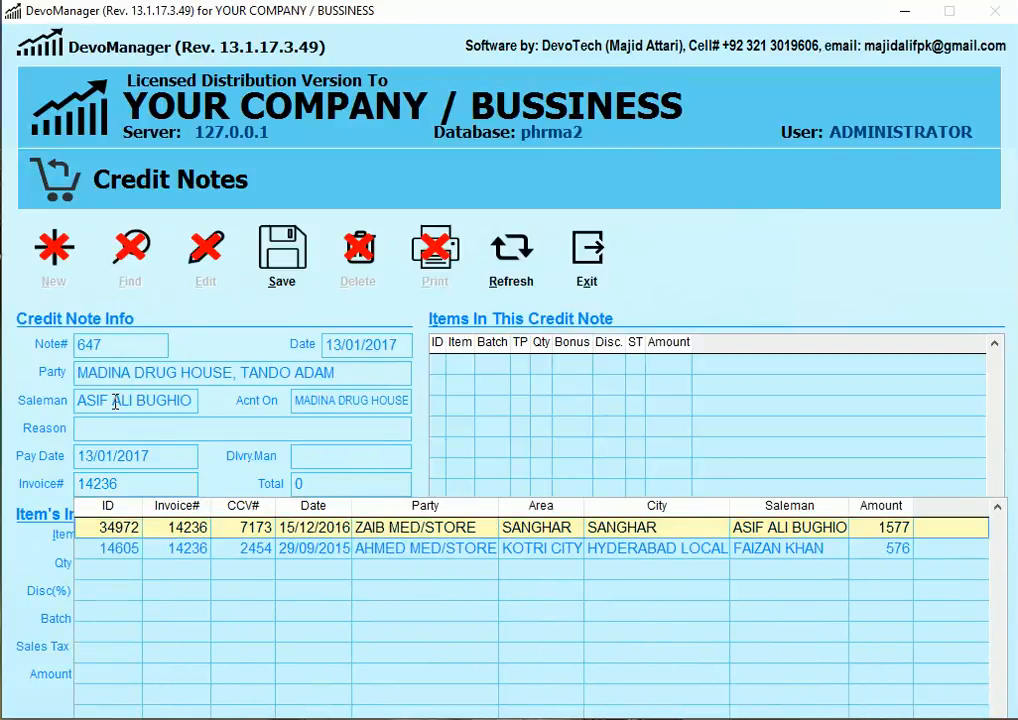
key(Return)
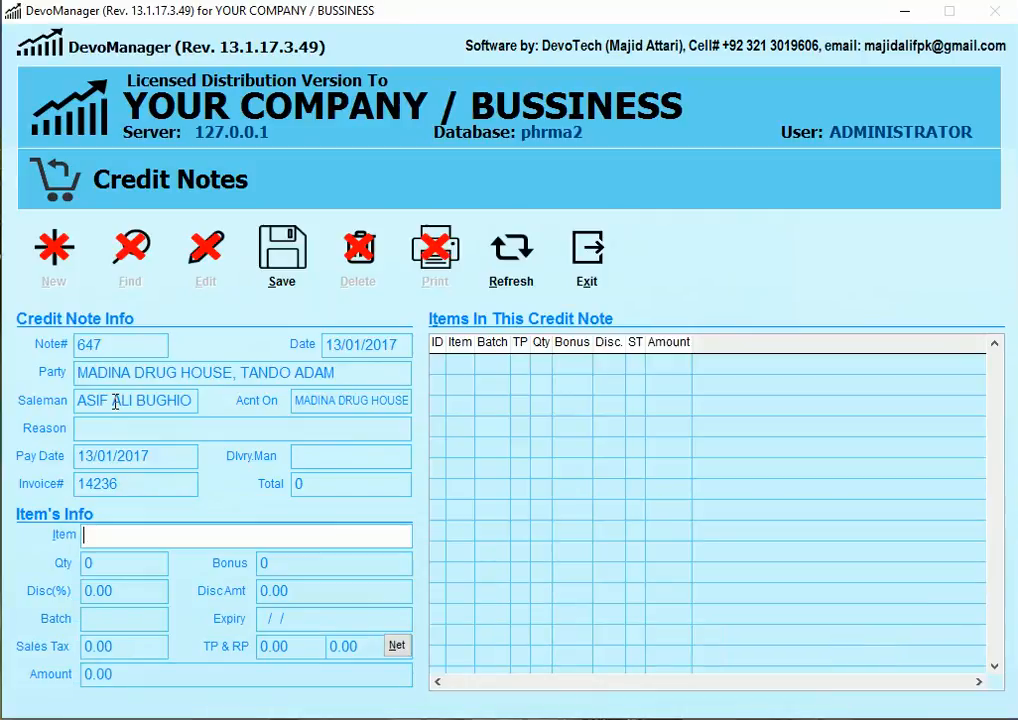
Step: Add 1 ACABEL 4MG TAB 10S with zero discount, save it, and close credit notes
text(A)
key(Return)
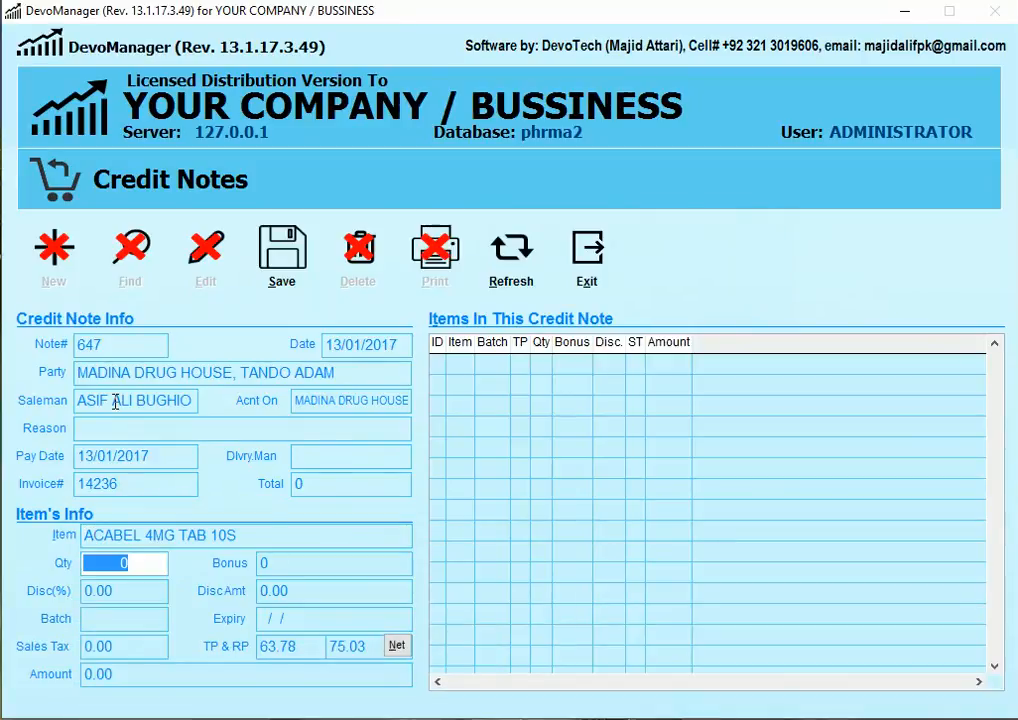
text(1)
key(Return)
key(Return)
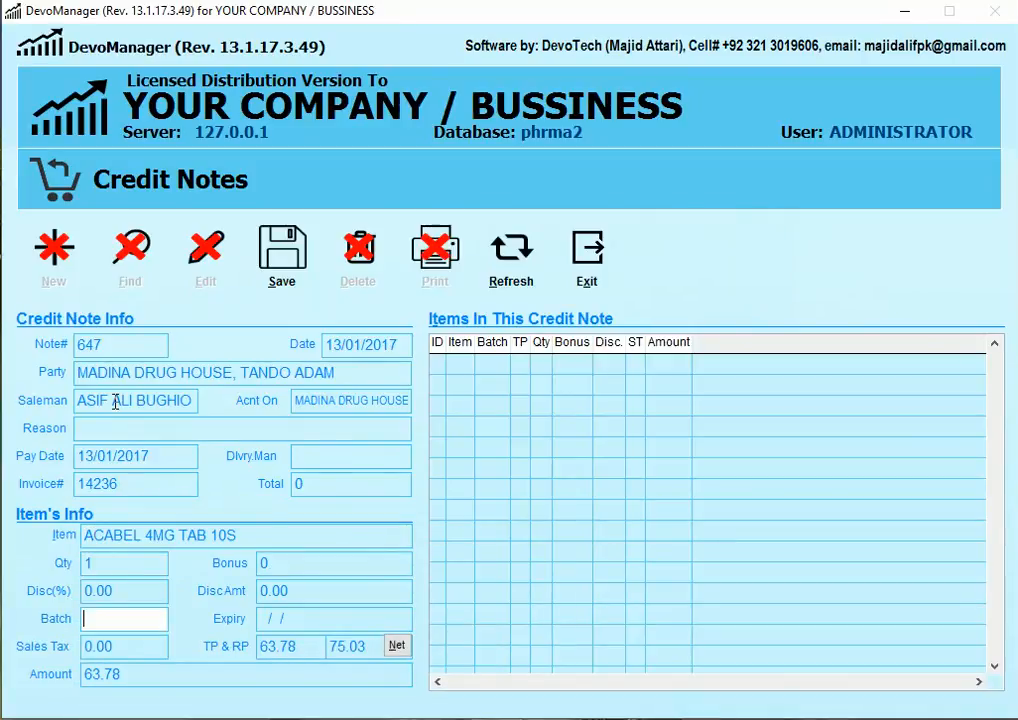
key(Return)
key(Return)
key(Return)
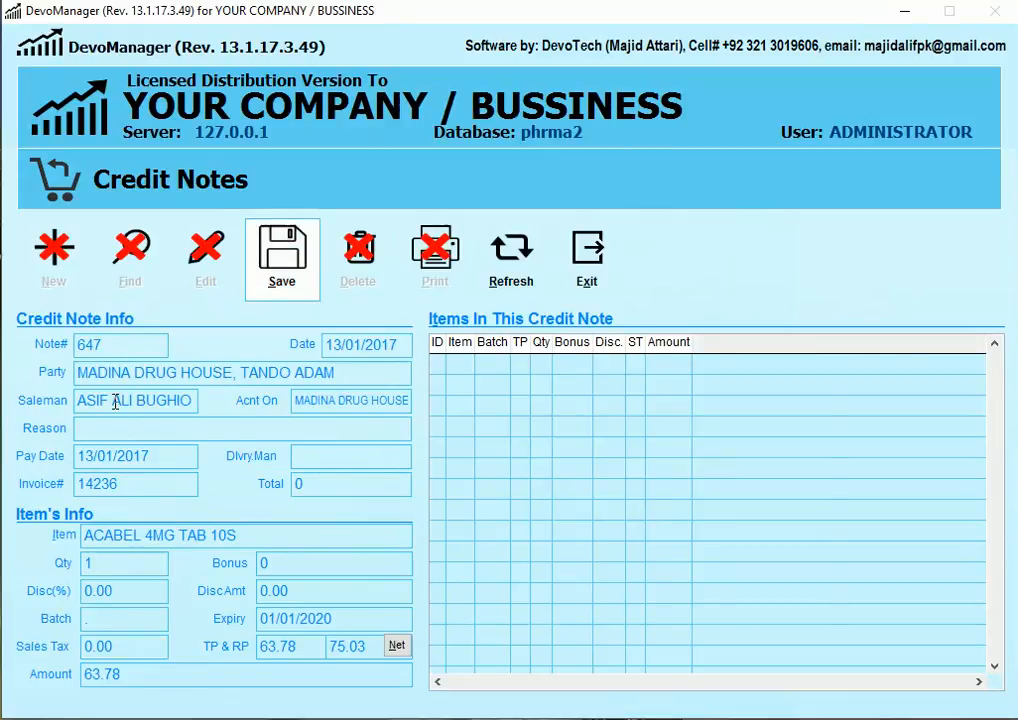
key(Return)
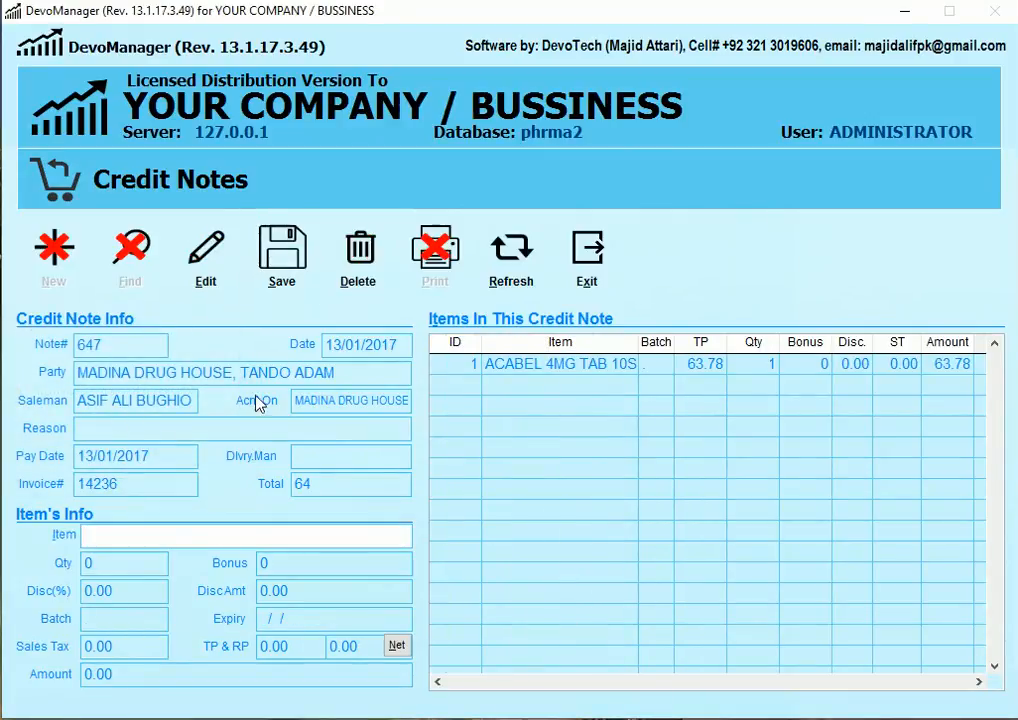
click(619, 274)
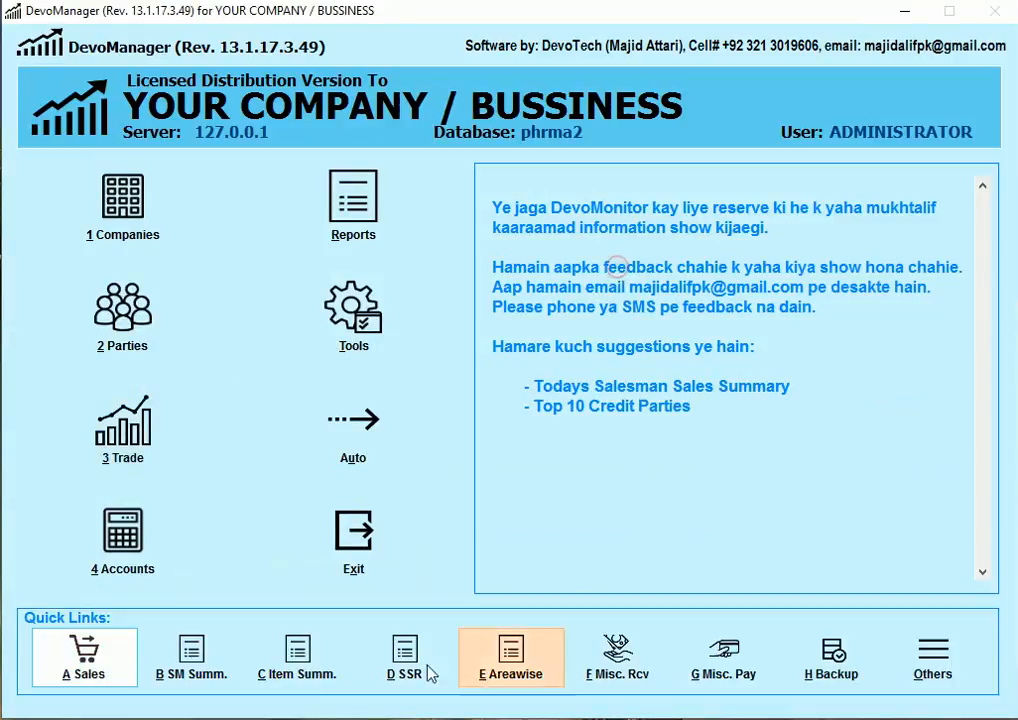
click(191, 658)
click(252, 700)
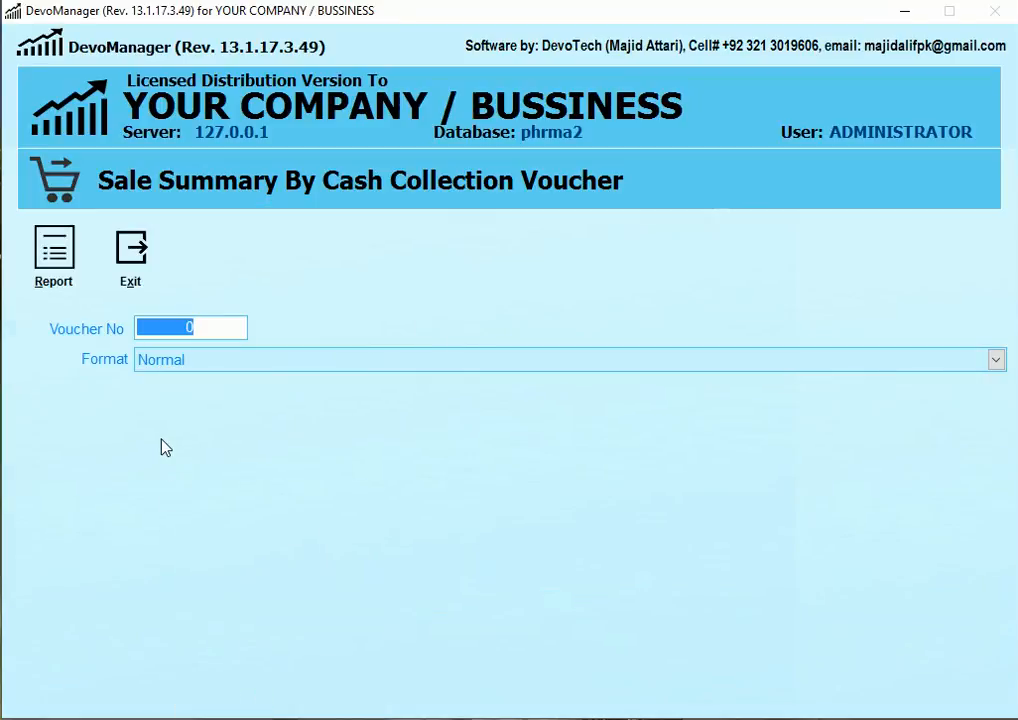
text(7173)
key(Return)
key(space)
key(Down)
key(Return)
key(Return)
key(Return)
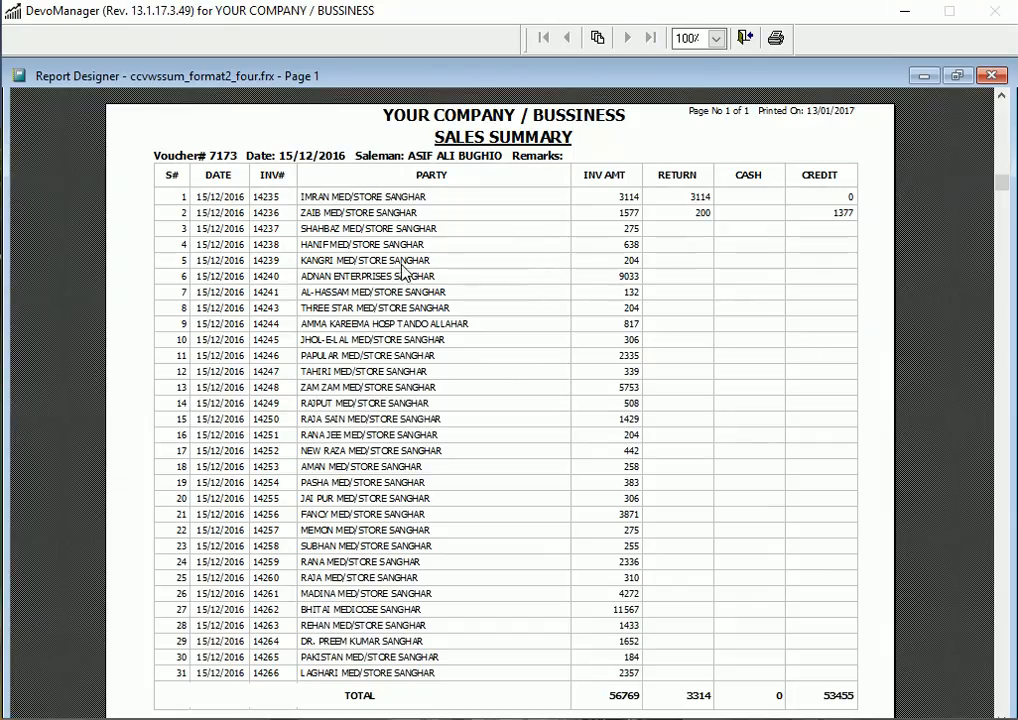
scroll(640, 298, down, 1)
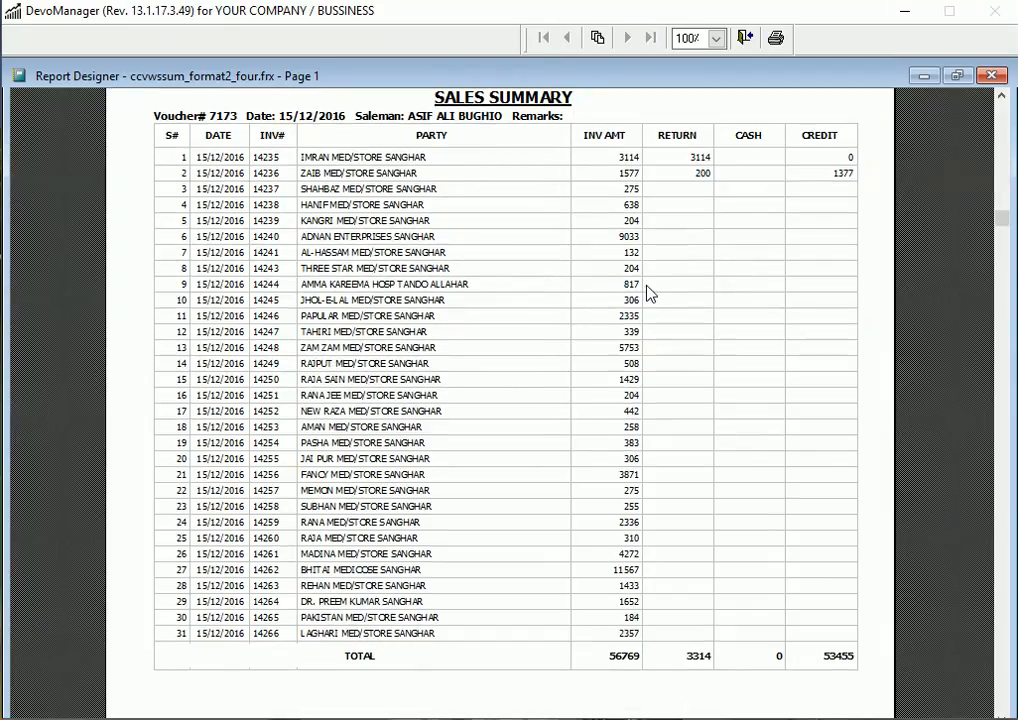
scroll(648, 291, up, 1)
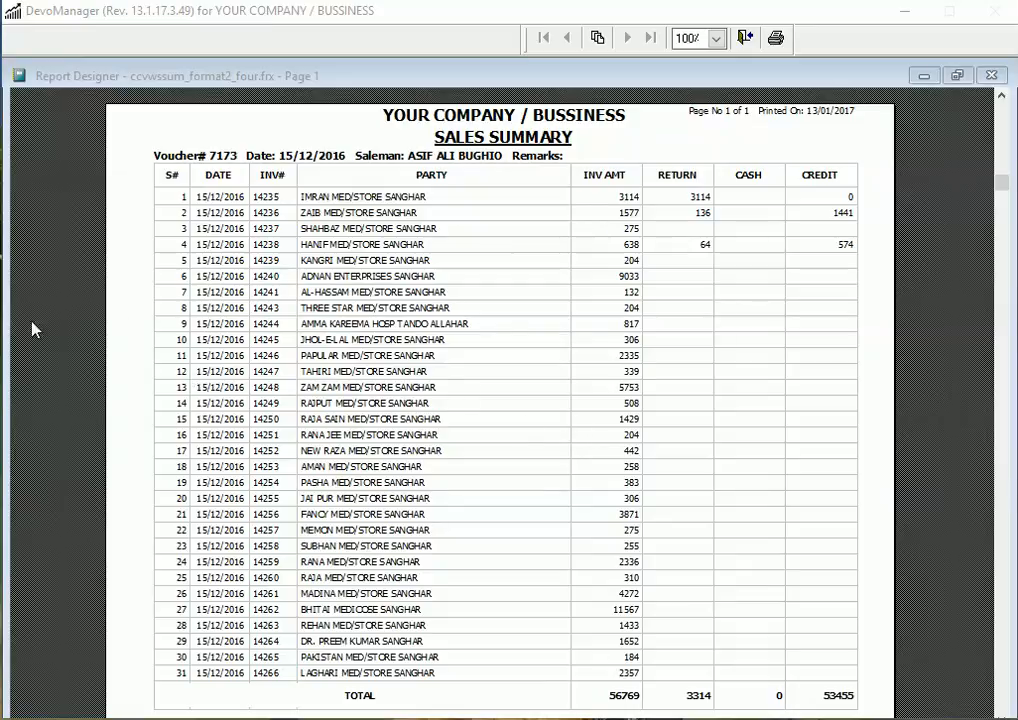
click(525, 318)
click(118, 257)
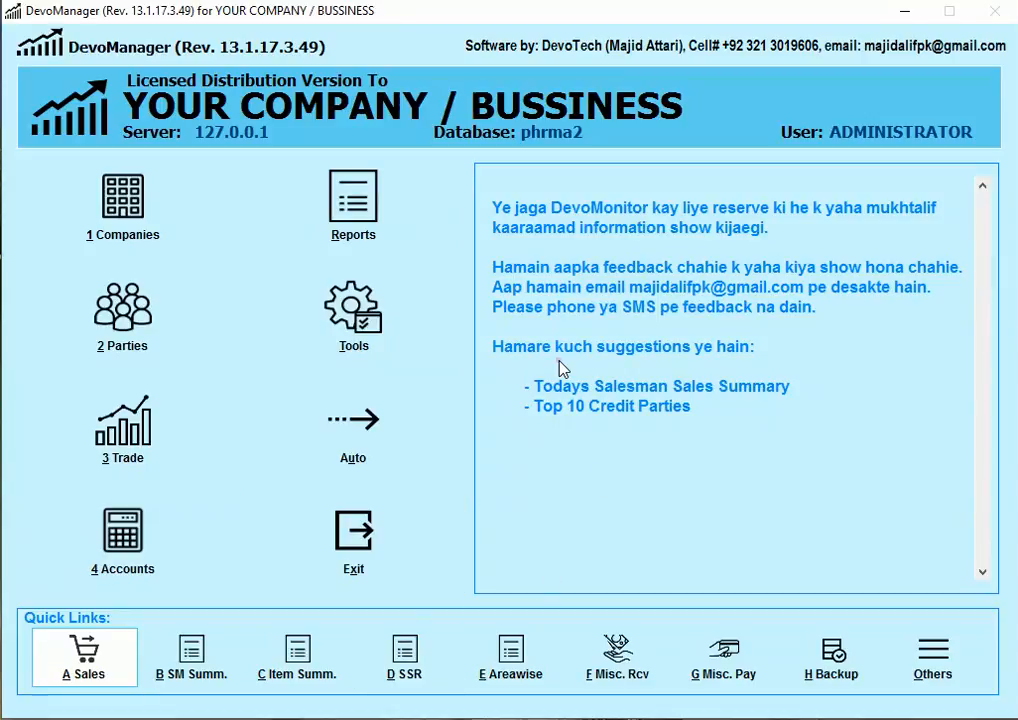
Step: Open 5 CCV Receipts - Single Voucher from the A Sales menu
click(95, 655)
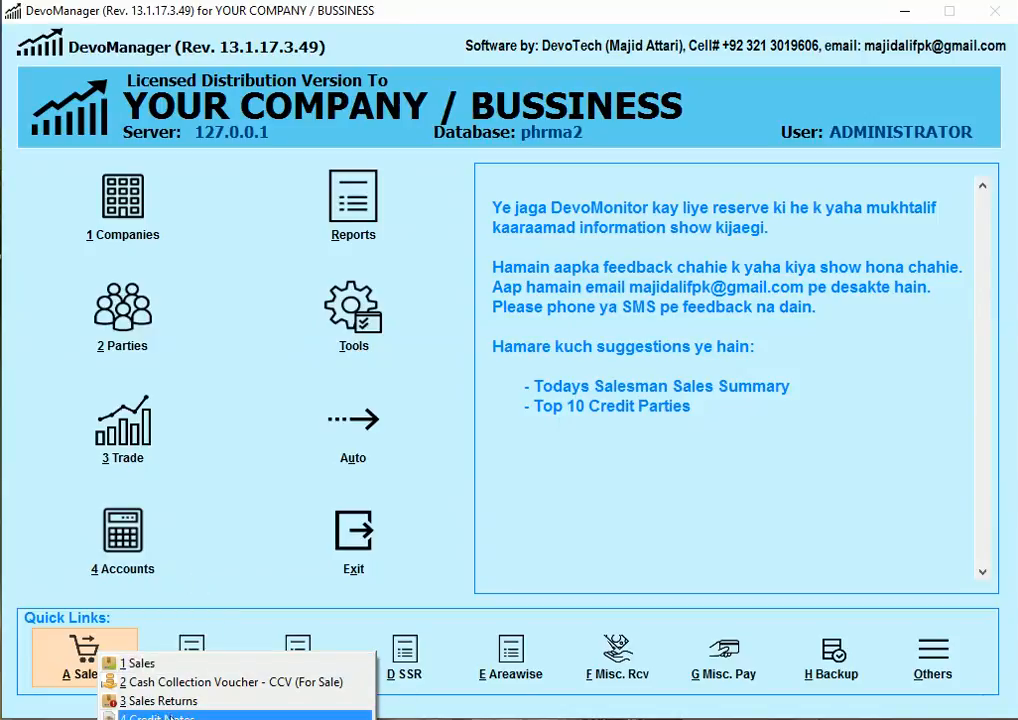
click(224, 315)
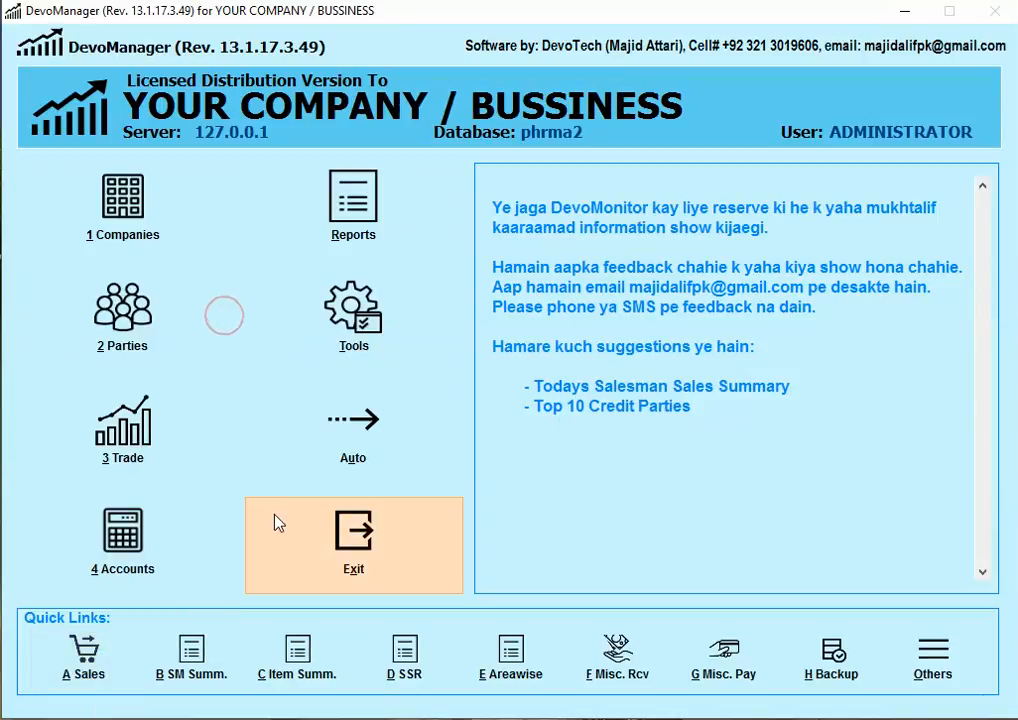
key(a)
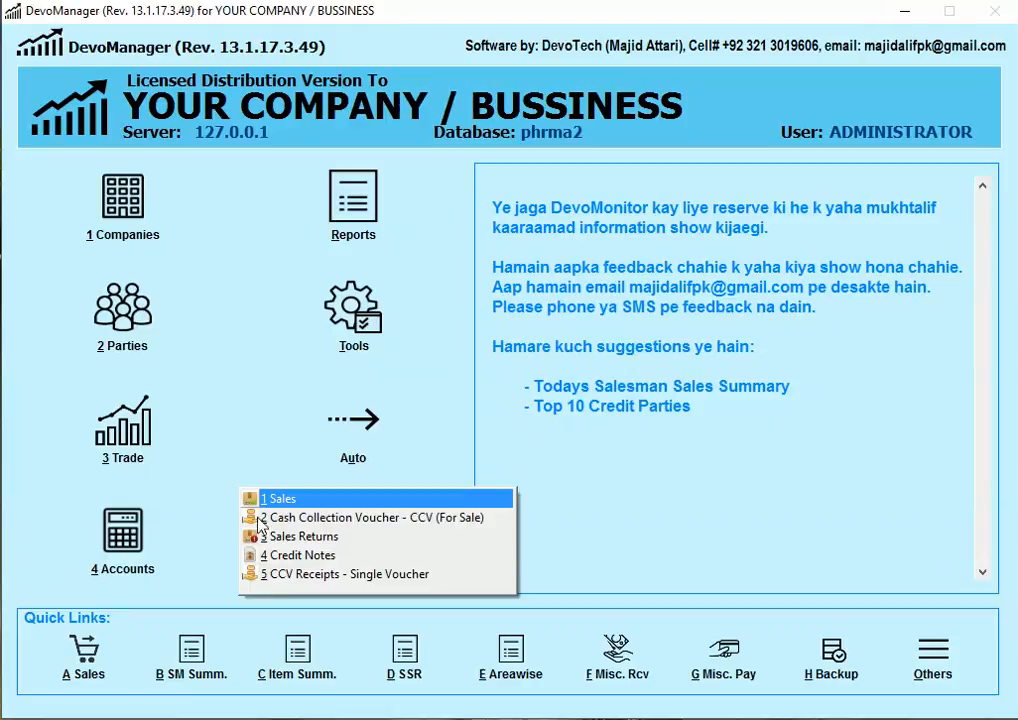
click(330, 577)
Step: Load voucher 7173 and take receipts against all its invoices, dated 15/12/2016
text(7)
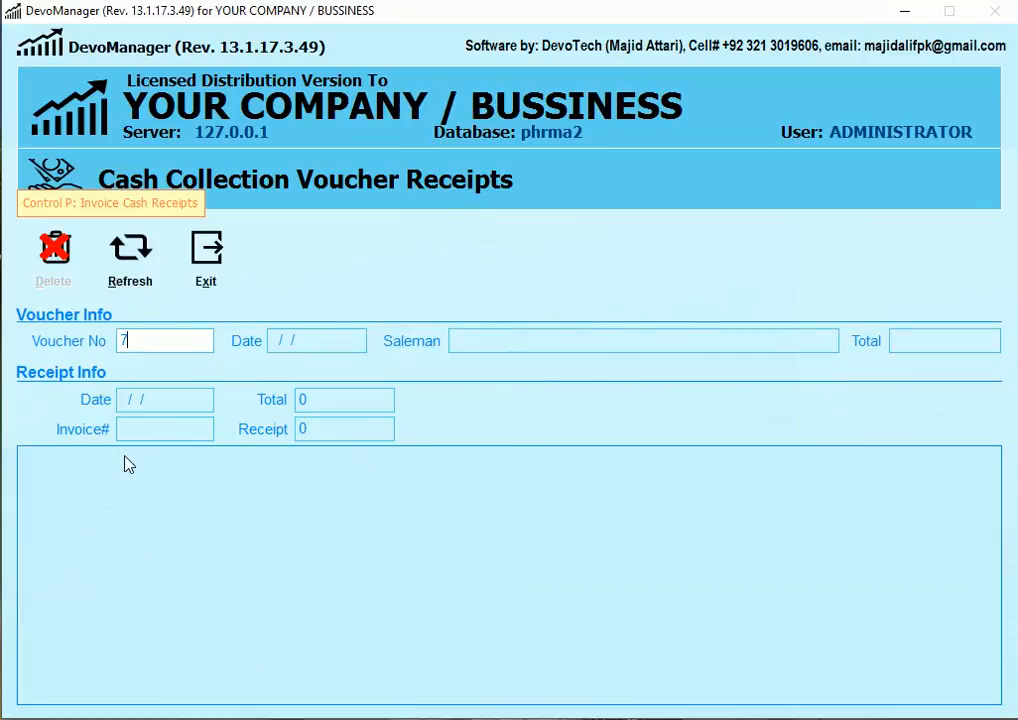
text(173)
key(Return)
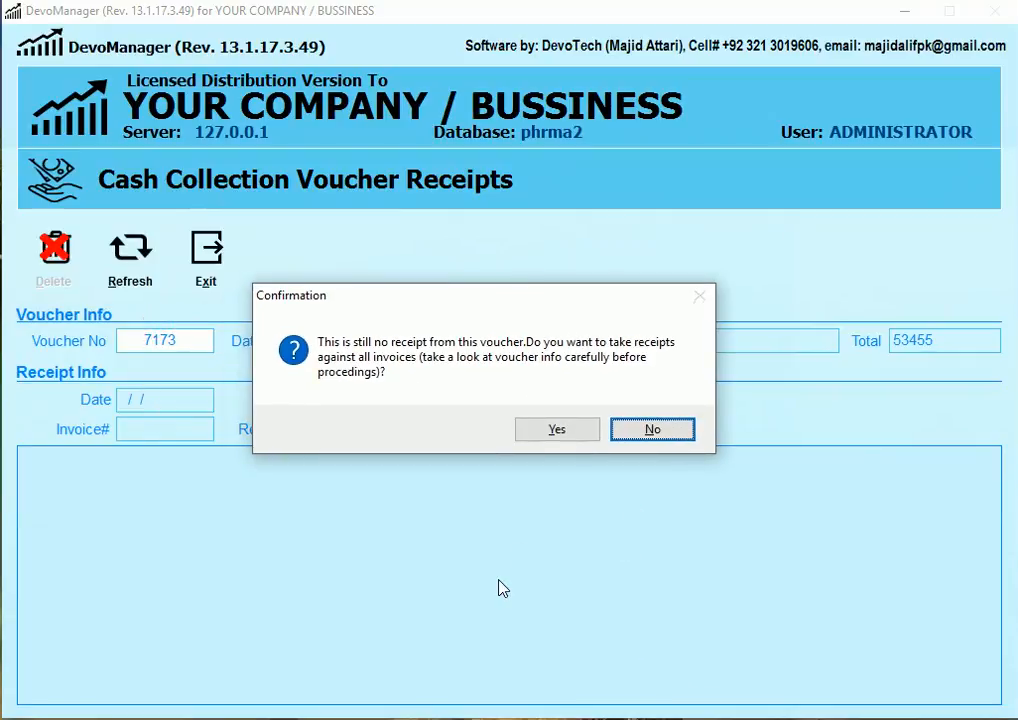
click(553, 436)
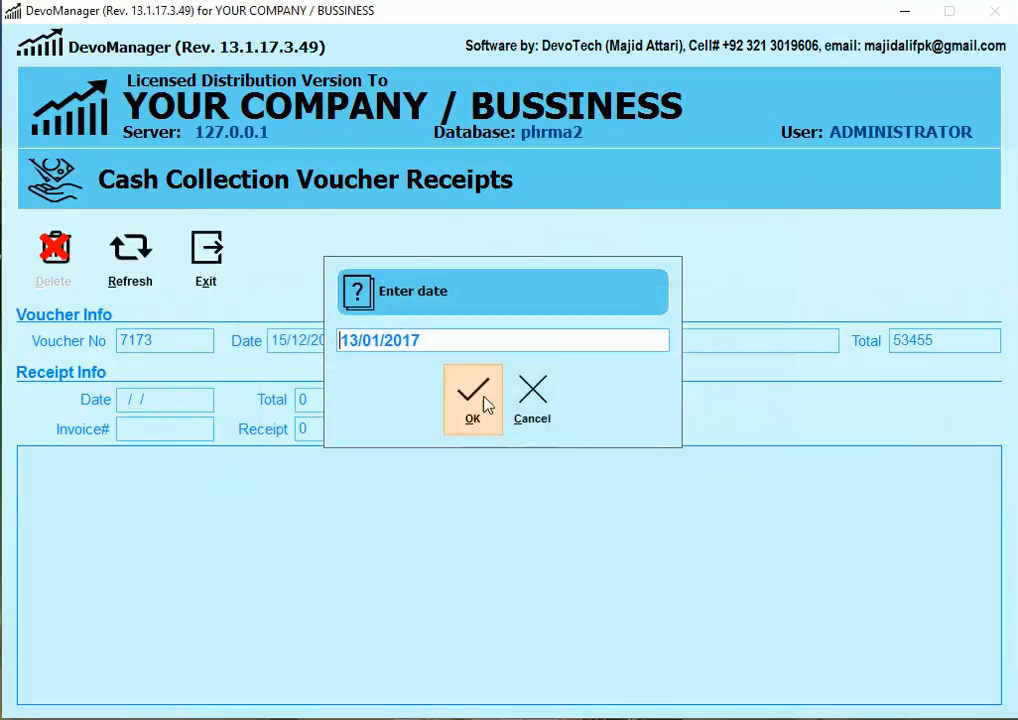
text(15122016)
key(Return)
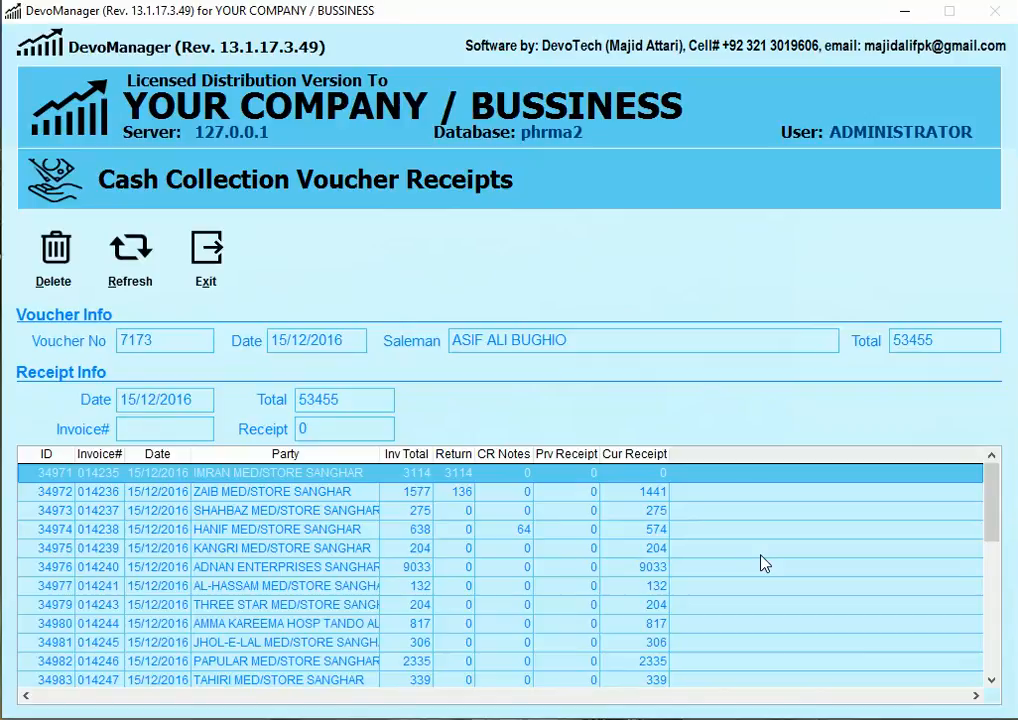
Step: Review the ZAIB, IMRAN and HANIF rows, then load ADNAN ENTERPRISES invoice 014240's 9033 receipt
mouse_move(988, 510)
mouse_down()
mouse_move(991, 646)
mouse_move(996, 508)
mouse_up()
click(527, 490)
click(525, 477)
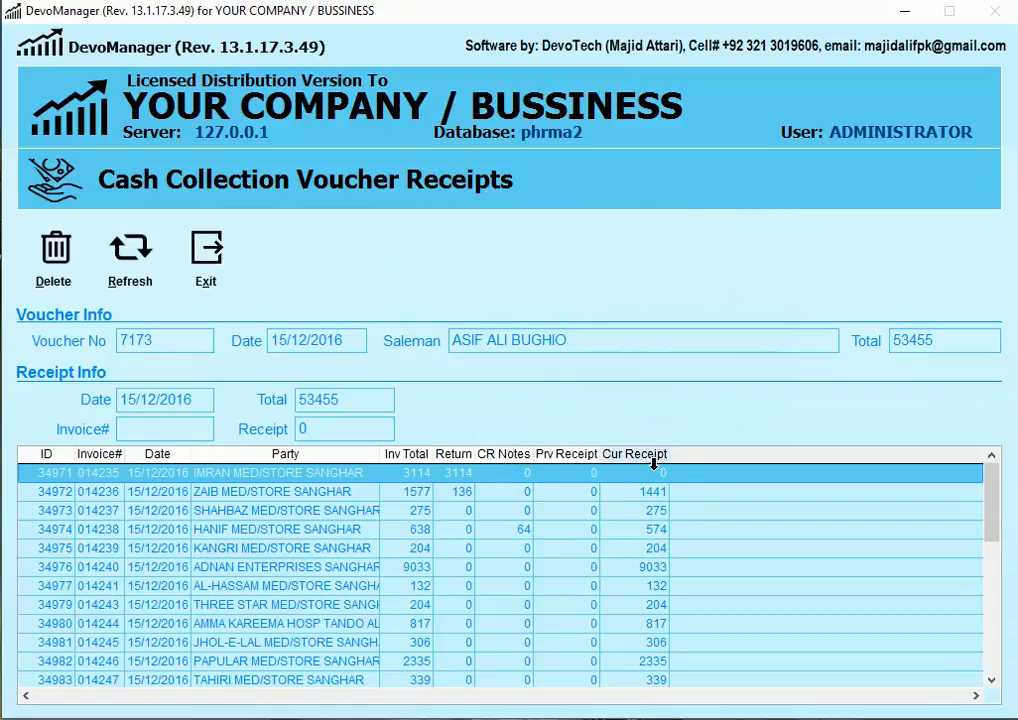
click(279, 494)
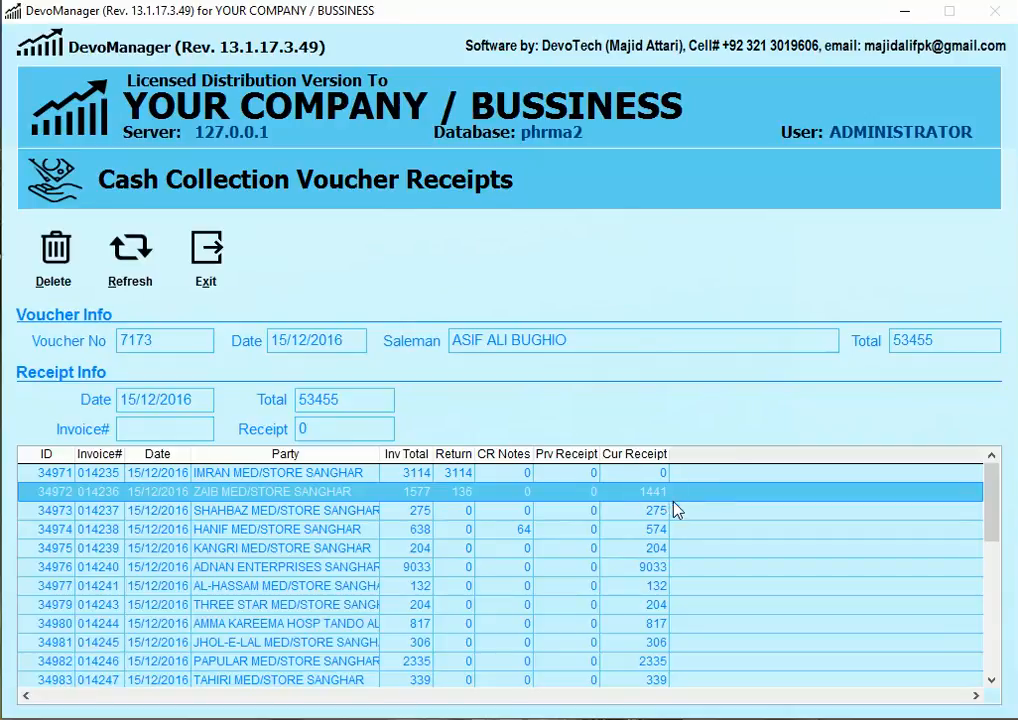
key(Down)
key(Down)
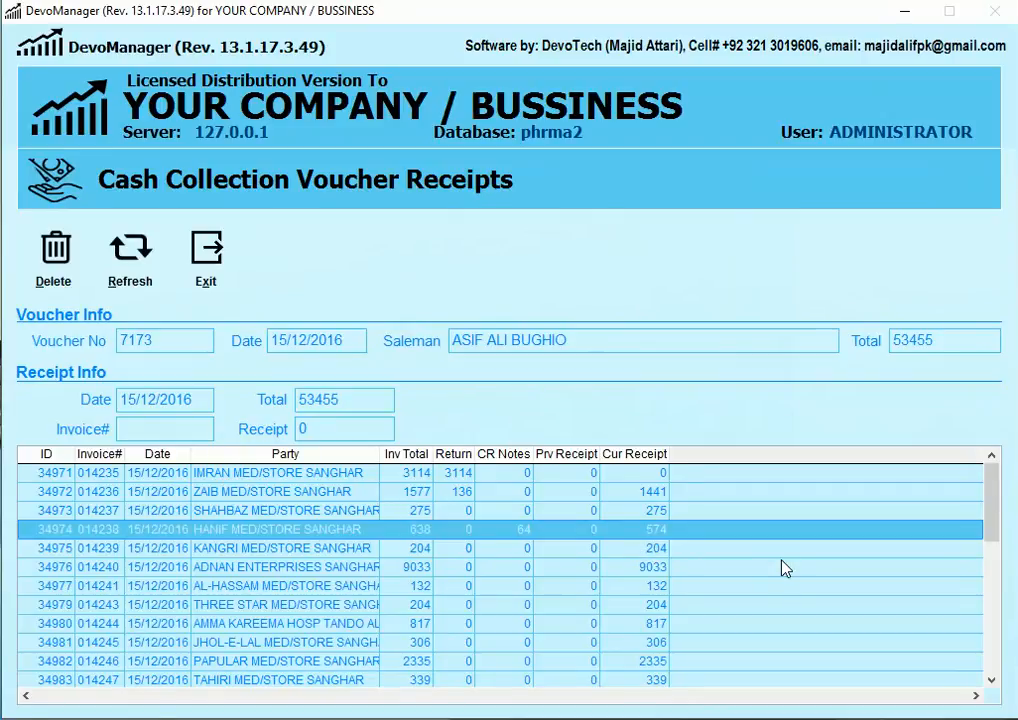
key(Down)
key(Down)
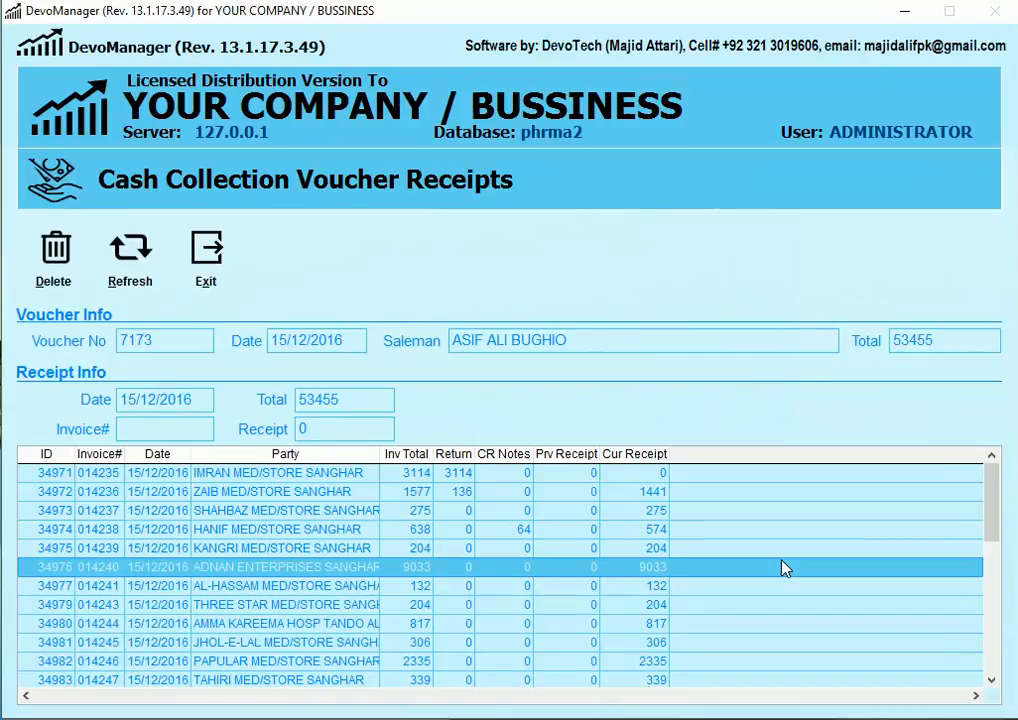
key(Return)
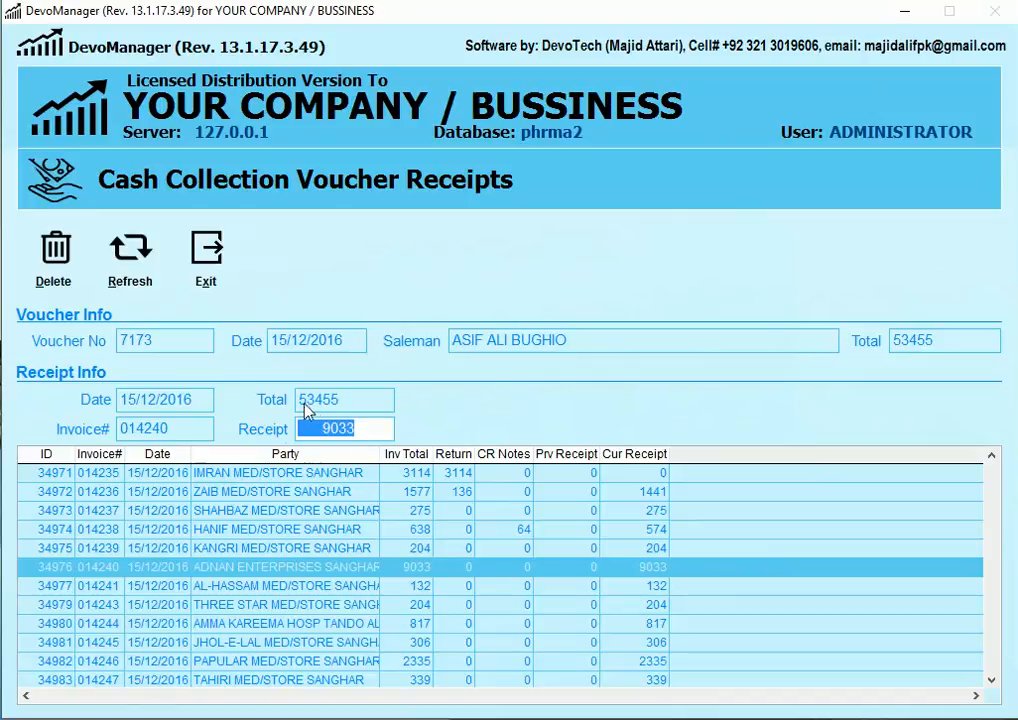
Step: Set invoice 014240's receipt to 0 and record 1500 against invoice 014246
text(0)
key(Return)
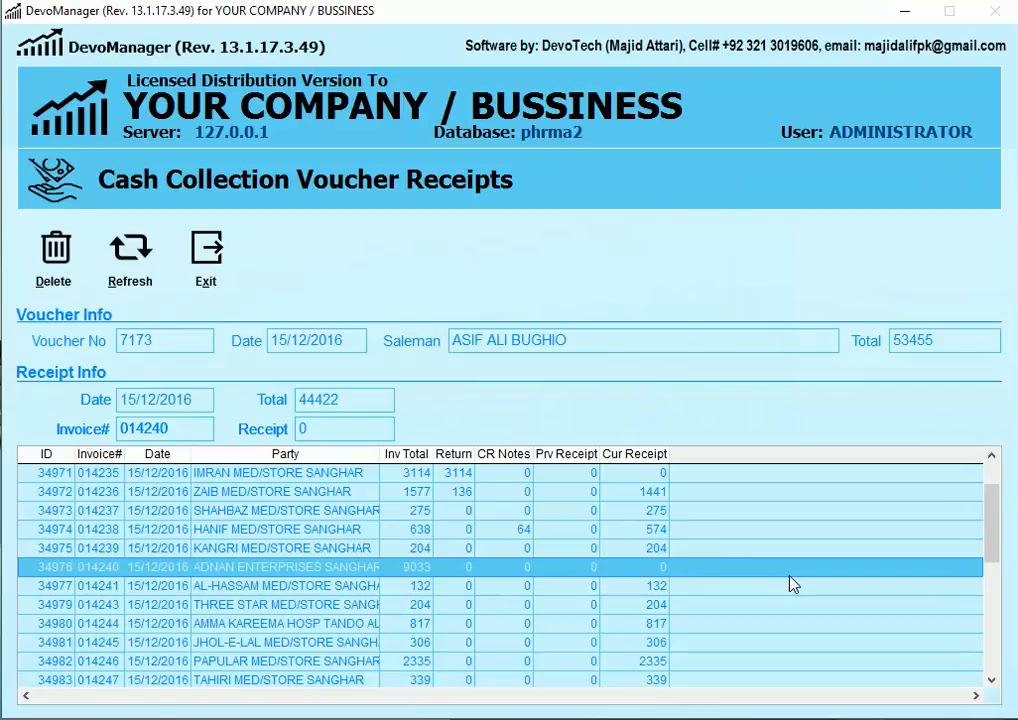
key(Down)
key(Down)
key(Down)
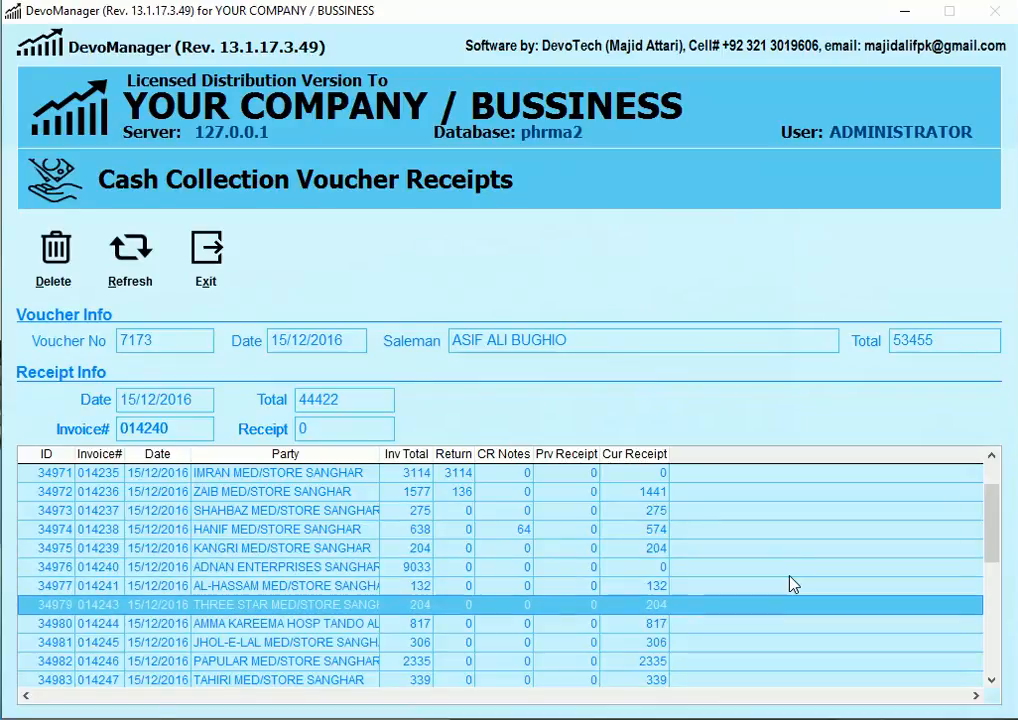
key(Down)
key(Down)
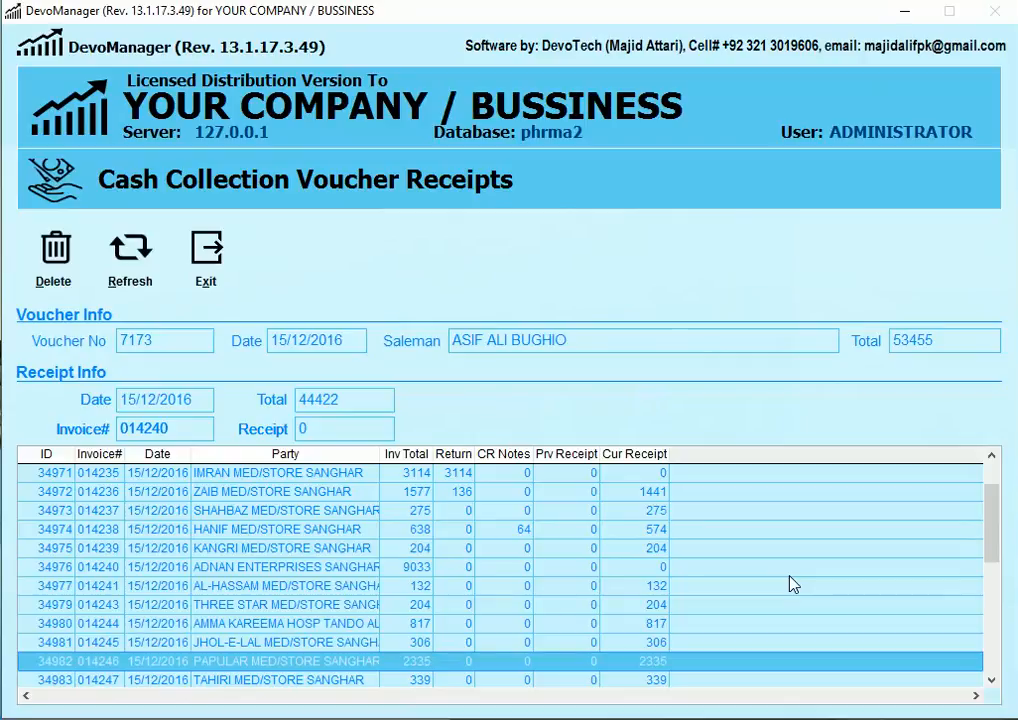
key(Return)
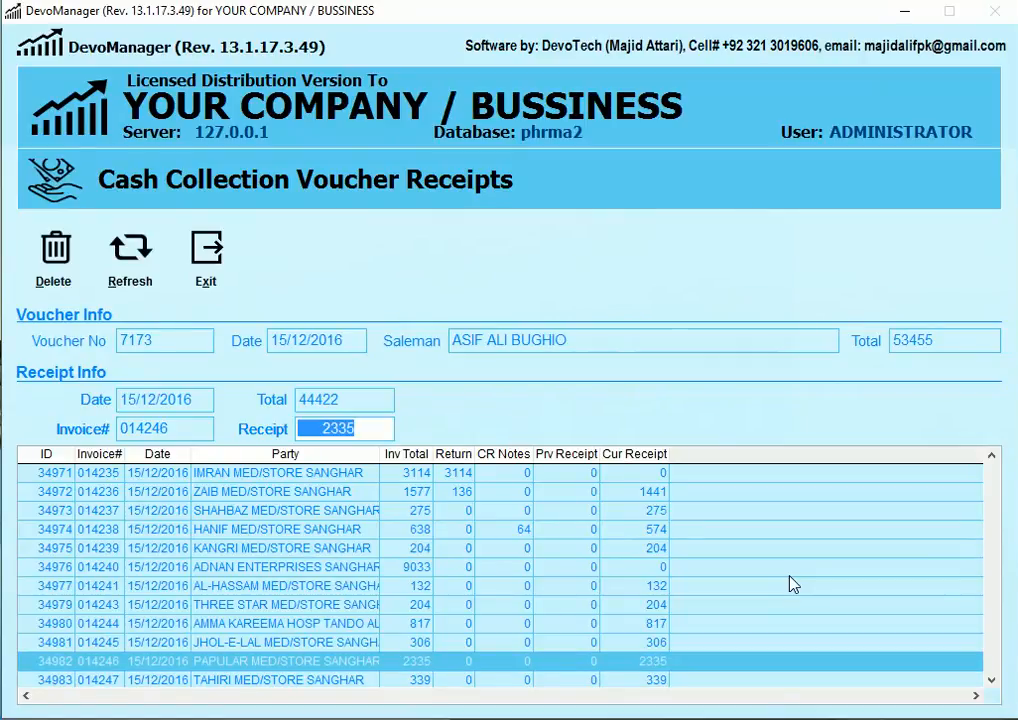
text(1500)
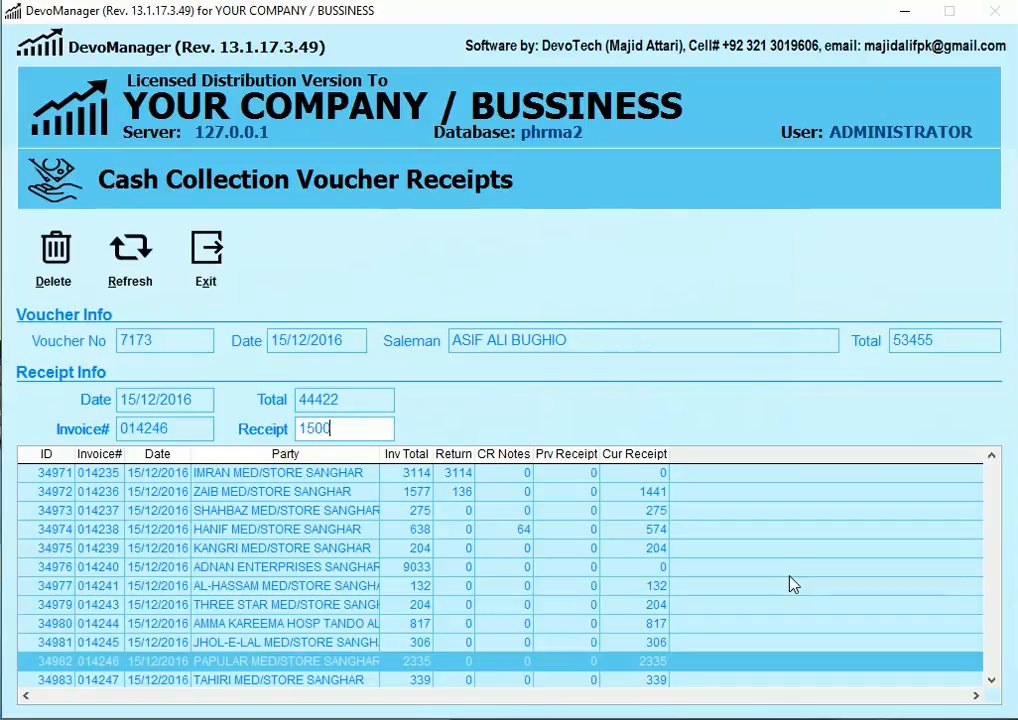
key(Return)
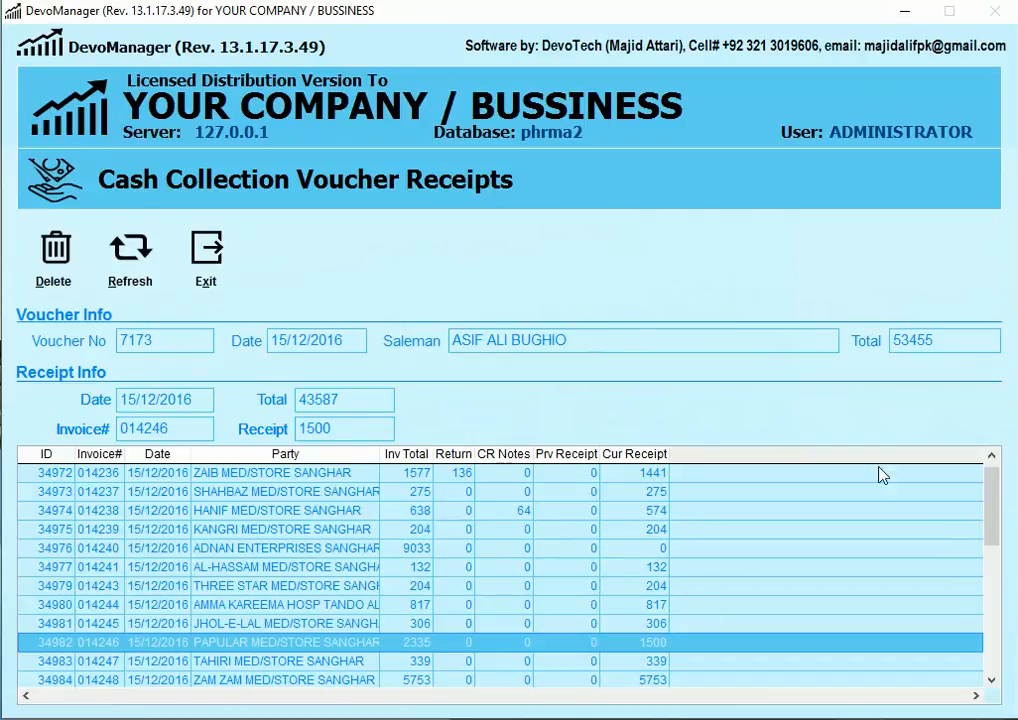
Step: Review the receipt list, now totalling 43587, and close the voucher receipts screen
scroll(651, 519, down, 4)
scroll(651, 519, up, 4)
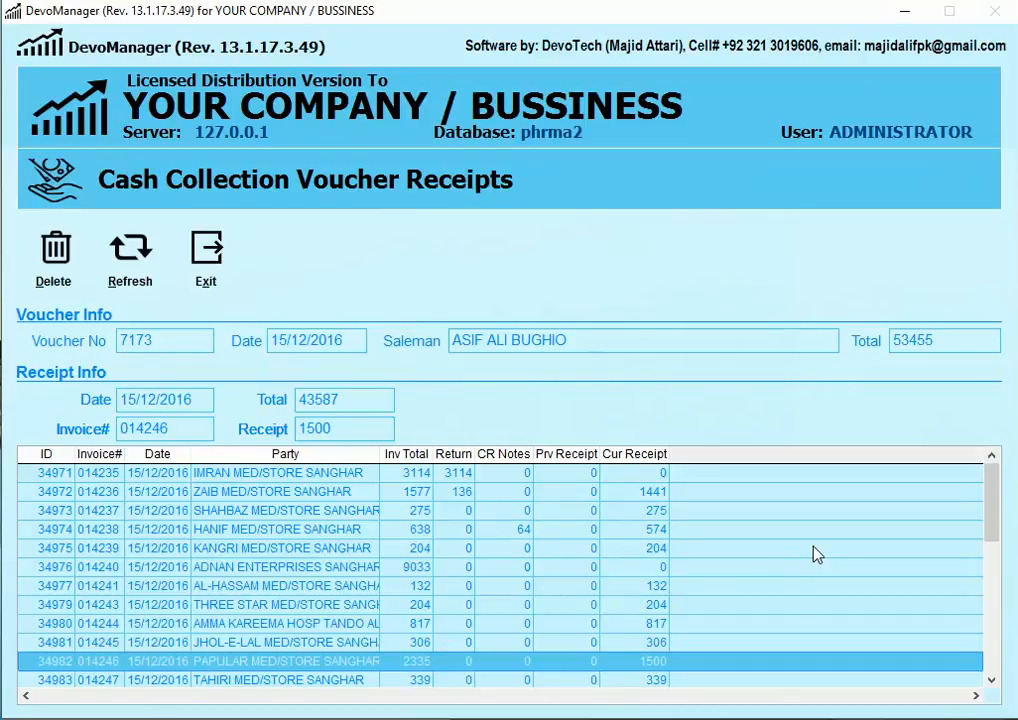
scroll(815, 555, down, 1)
scroll(815, 555, up, 1)
click(210, 285)
Step: Preview voucher 7173's cash collection sales summary in Prv Balance/Cash/Credit/Return format: returns 3314, cash 43587, credit 9868
click(200, 658)
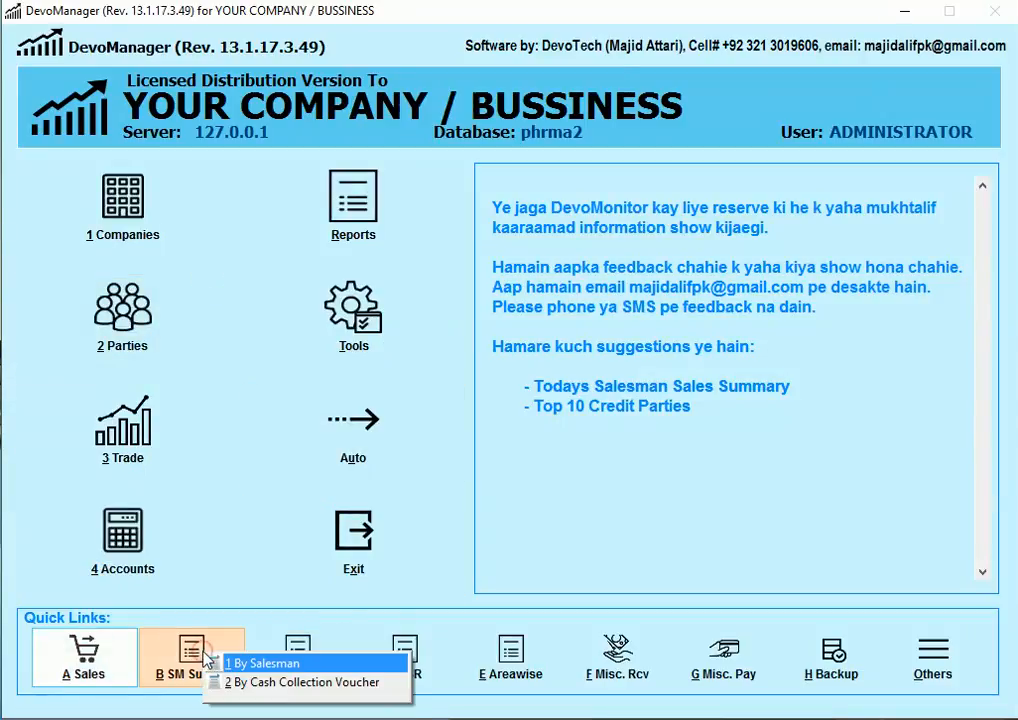
click(266, 684)
text(7173)
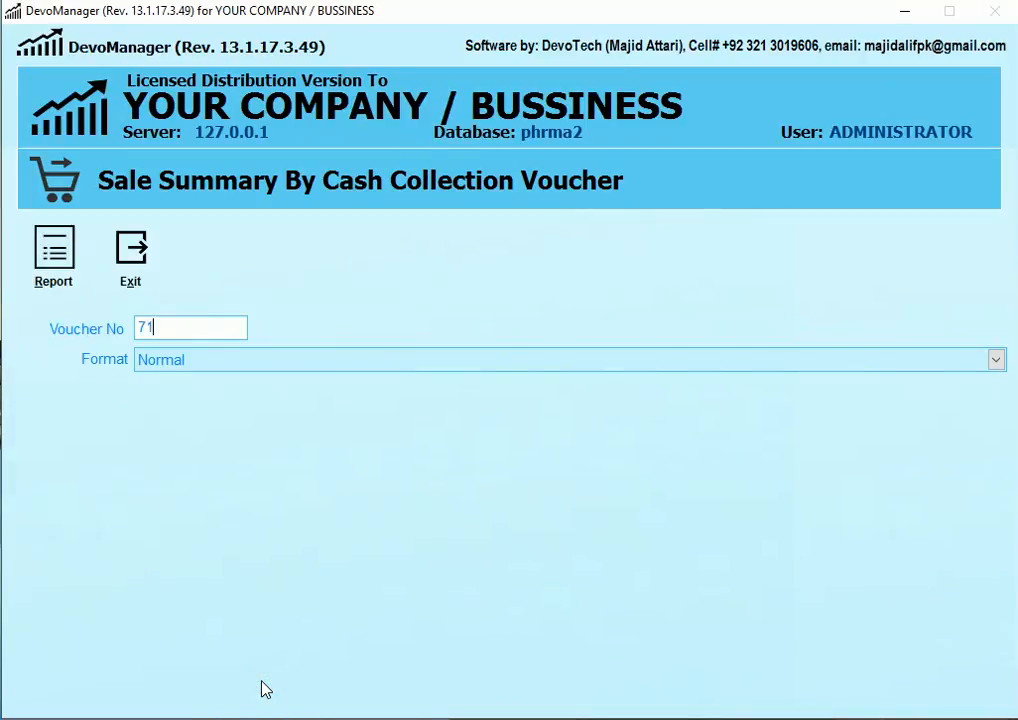
key(Return)
key(Down)
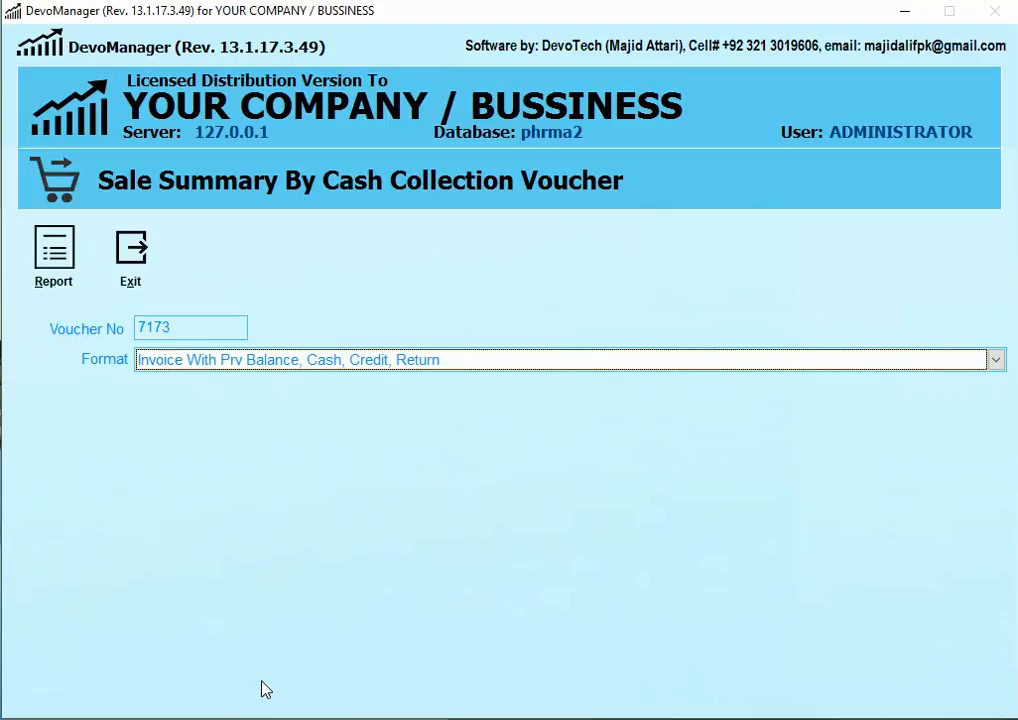
key(alt+r)
key(Return)
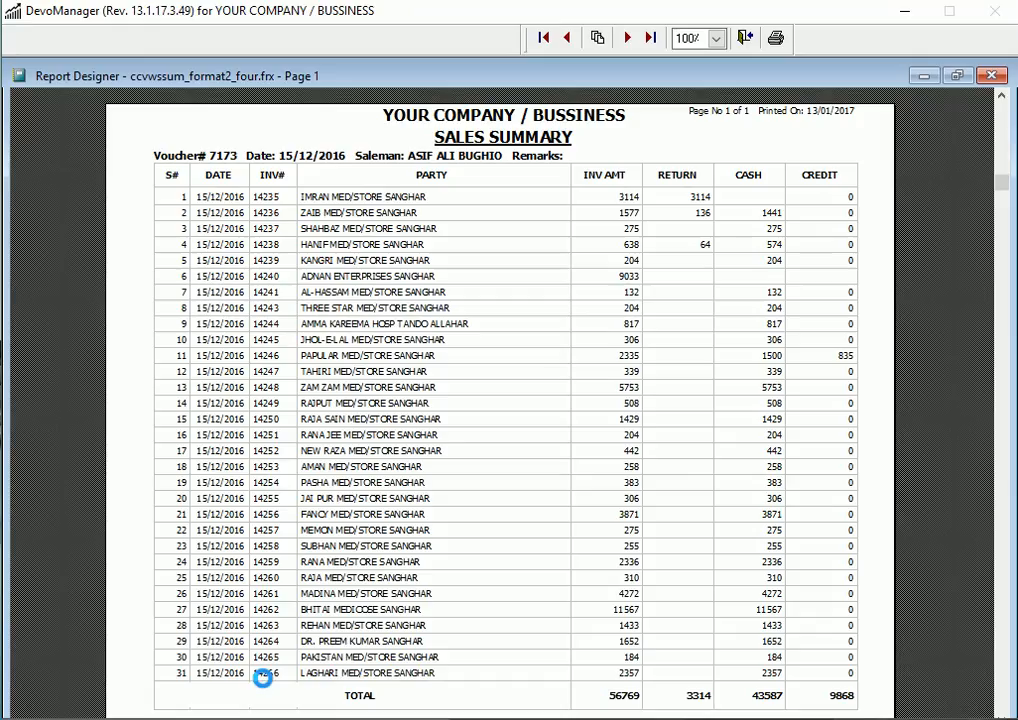
scroll(710, 510, down, 3)
scroll(770, 470, up, 2)
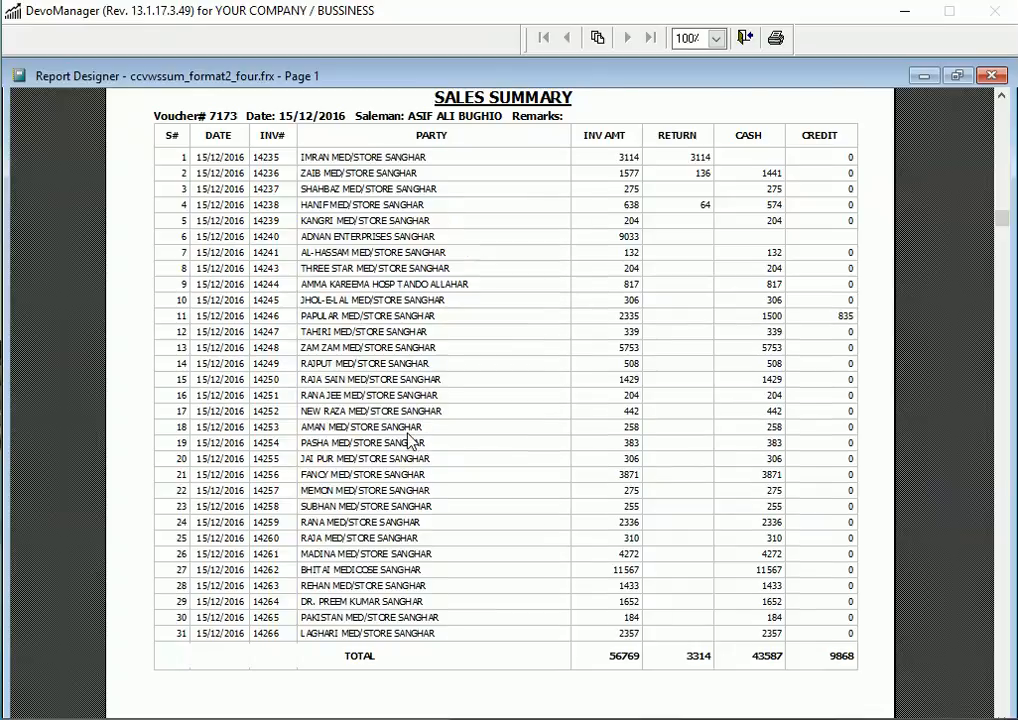
scroll(410, 440, up, 2)
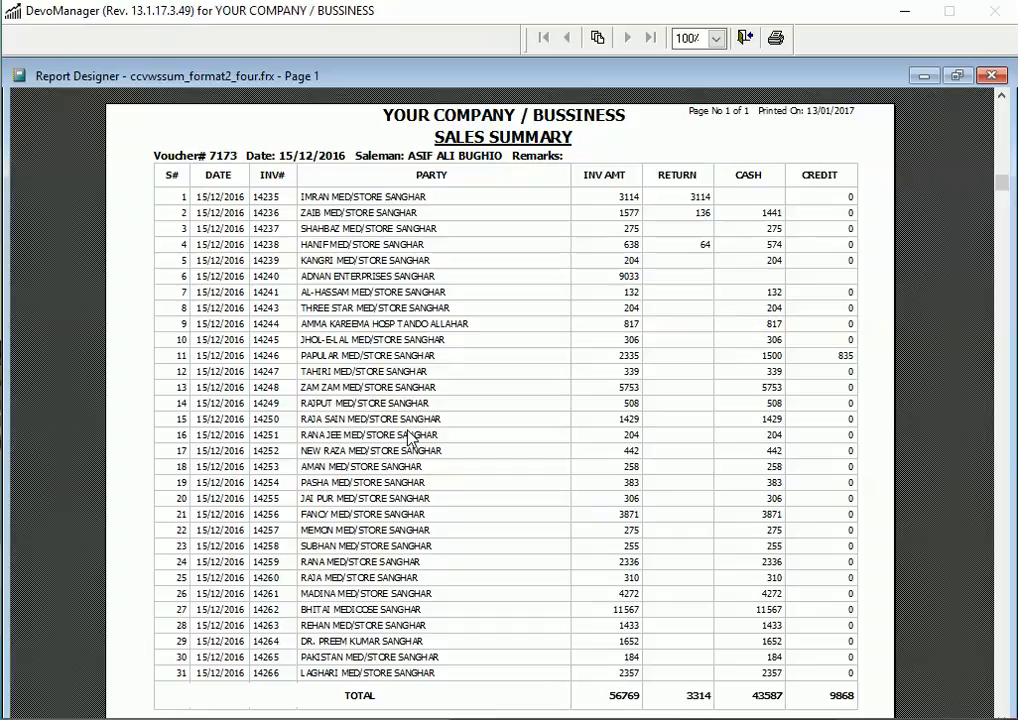
Step: Close the sales summary preview and its form, then dismiss the sales screens list without choosing one
key(Escape)
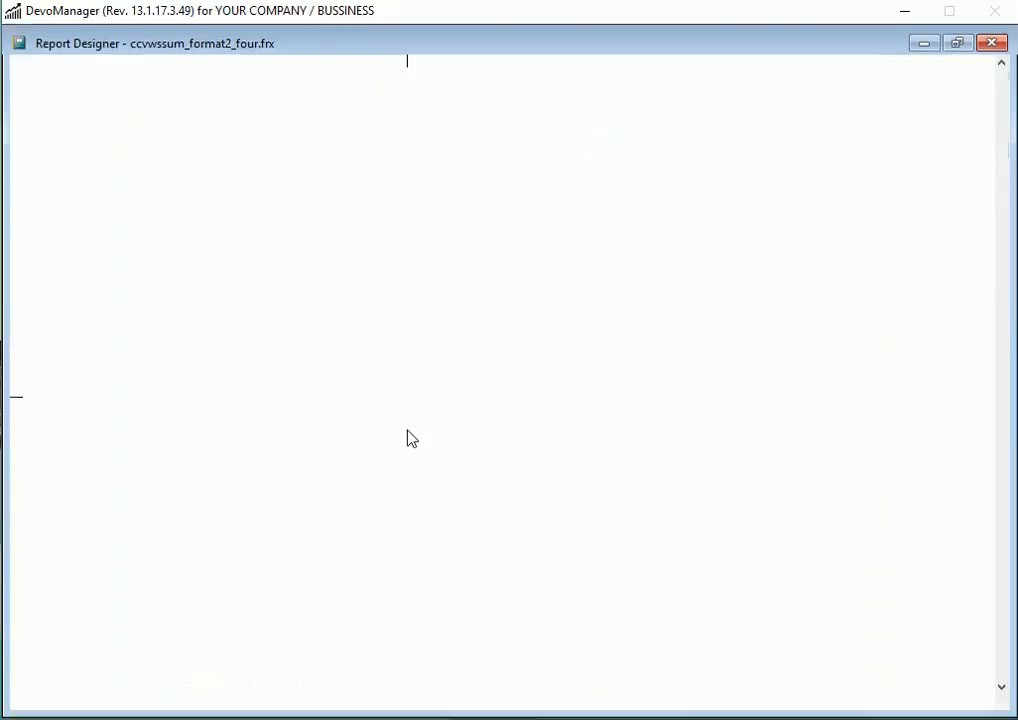
click(130, 270)
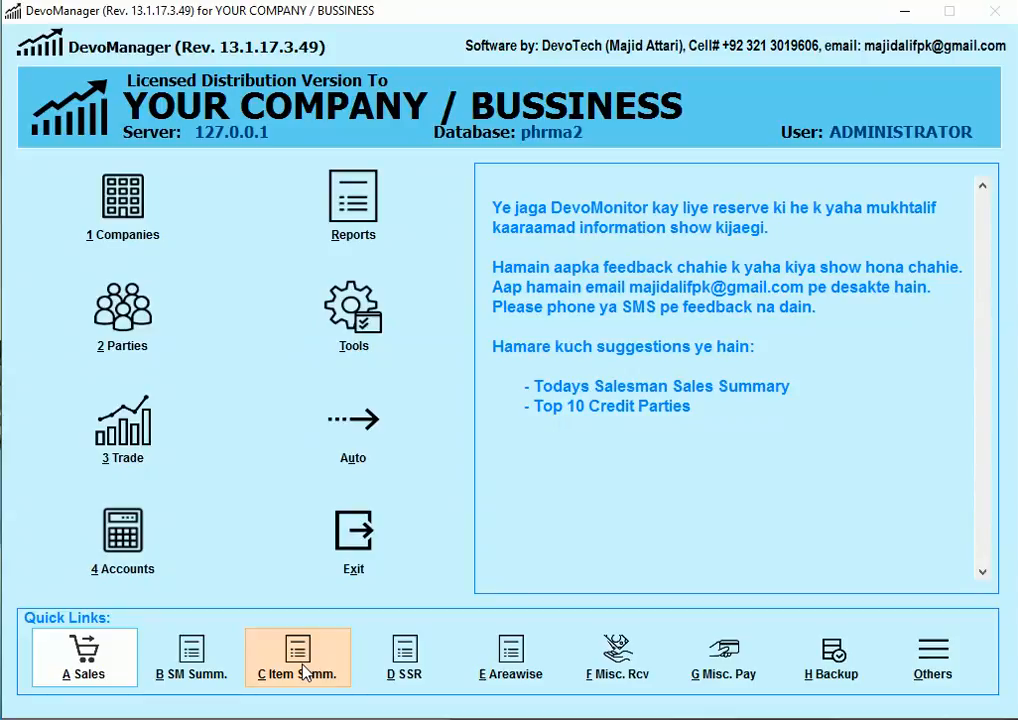
click(100, 672)
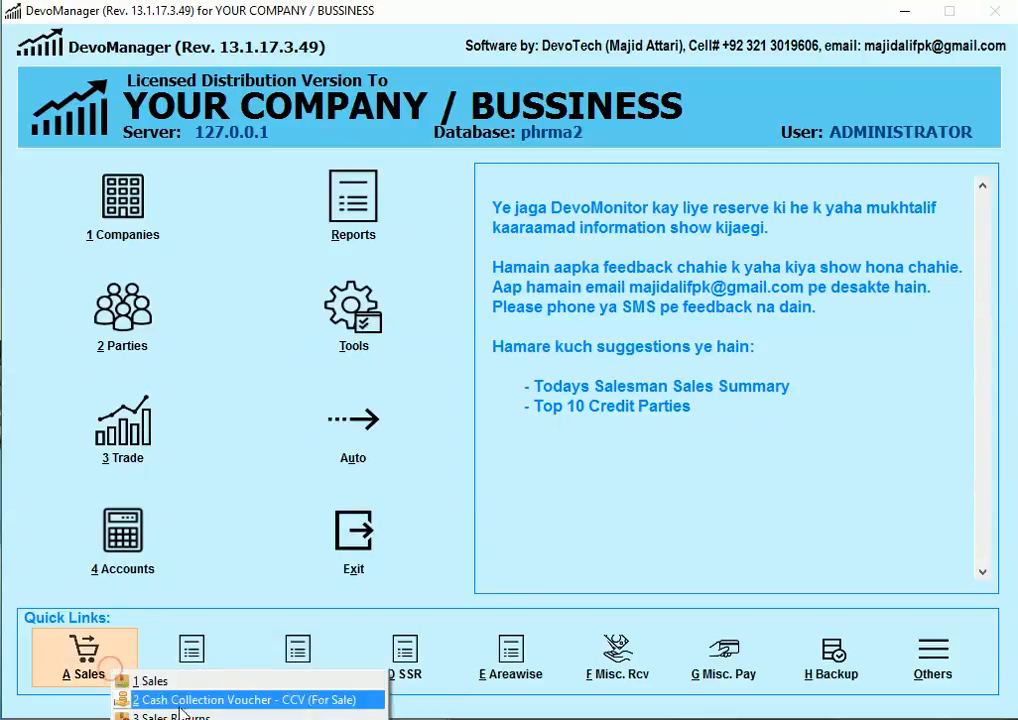
click(204, 462)
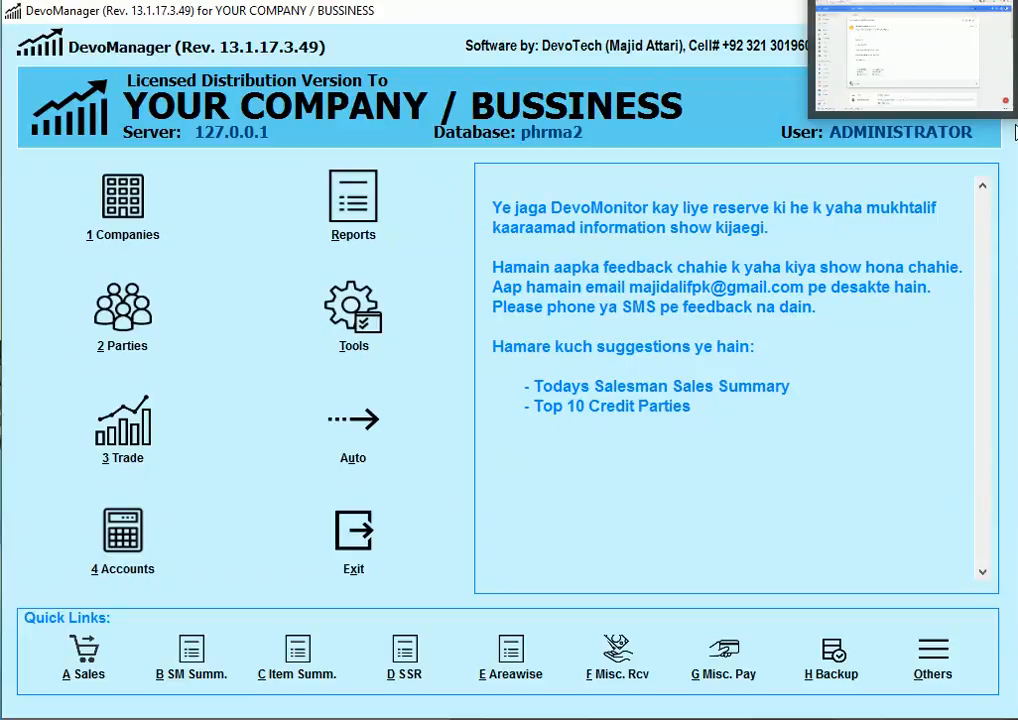
Step: Bring the Chrome window forward and move it off screen, leaving DevoManager's main dashboard visible
click(995, 50)
key(super+Tab)
key(Escape)
key(alt+f)
key(Escape)
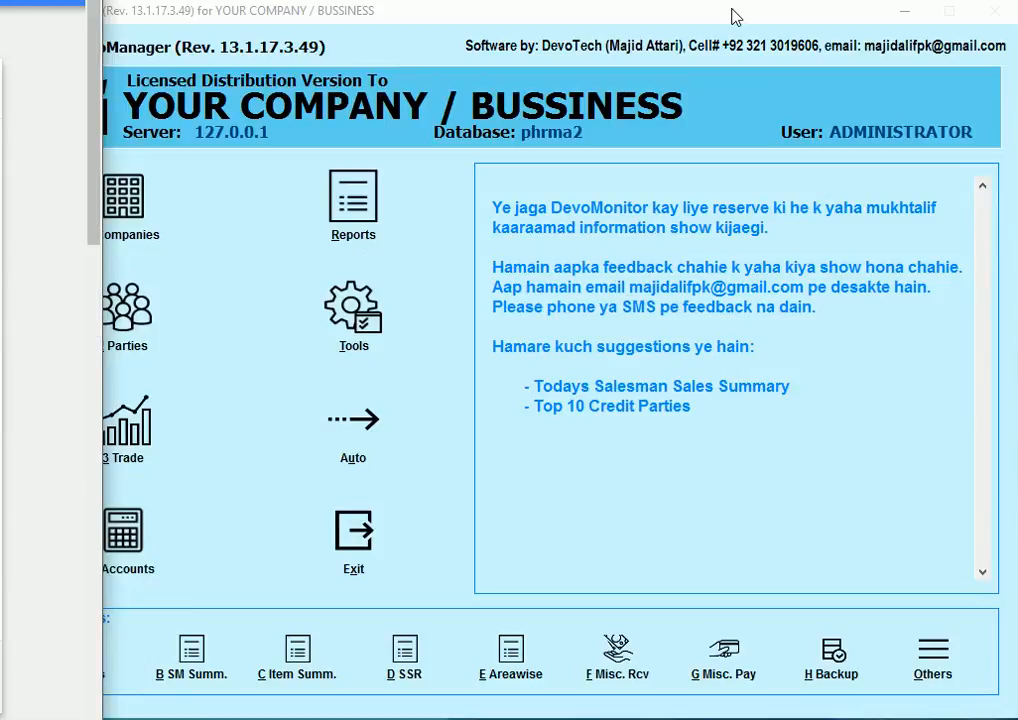
key(Left)
key(Left)
key(Left)
key(Left)
key(Left)
key(Left)
key(Left)
key(Left)
key(Left)
key(Left)
key(Left)
key(Left)
key(Left)
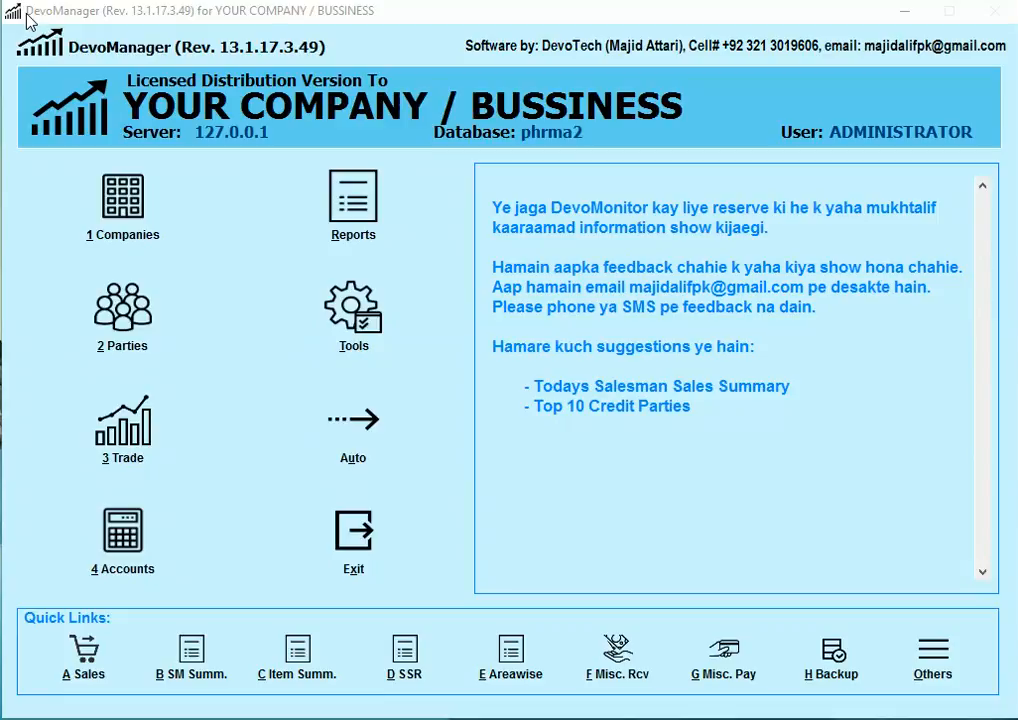
Step: Expand the 'DevoManager, Lists & Their Usage' video description and open its goo.gl download link
drag(27, 13, 668, 43)
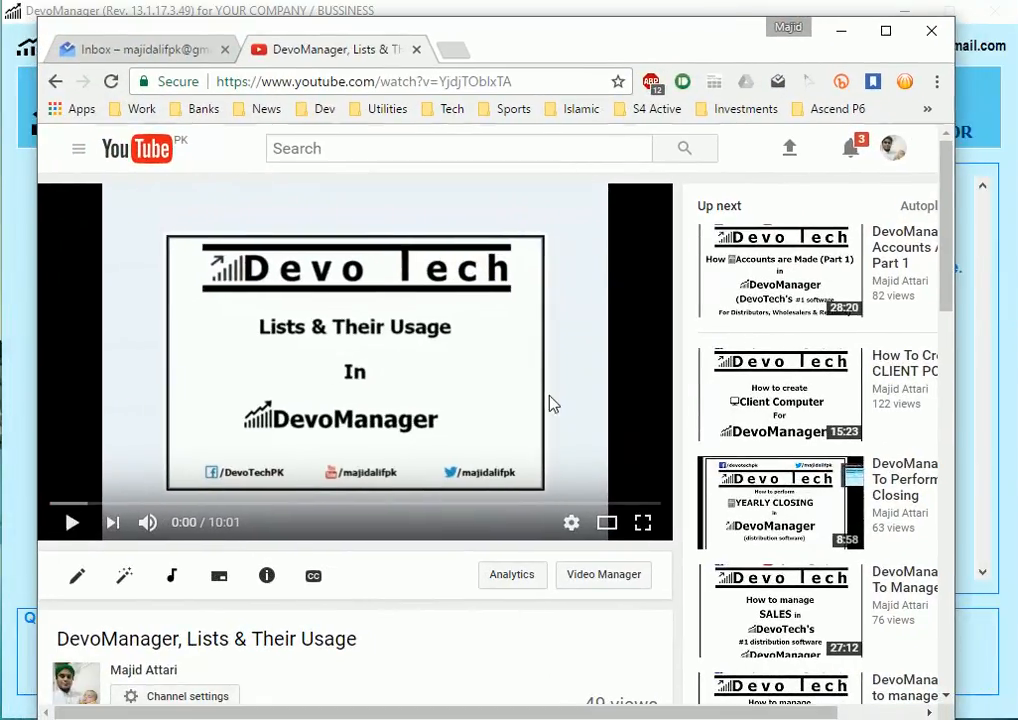
scroll(532, 348, down, 1)
scroll(532, 348, down, 2)
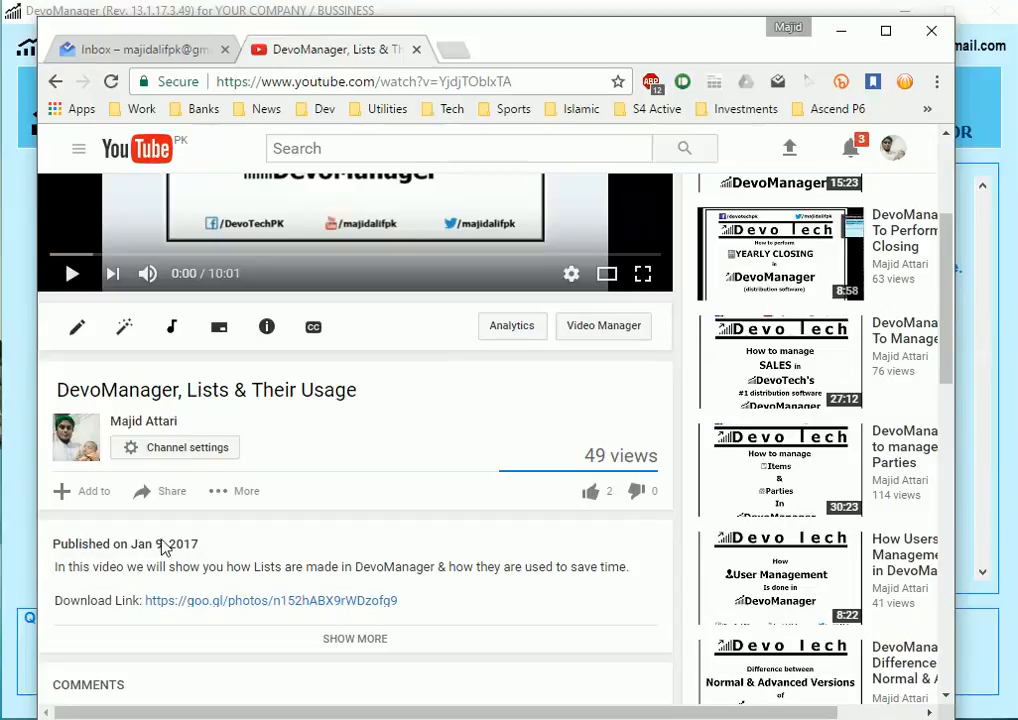
click(350, 641)
scroll(493, 570, down, 1)
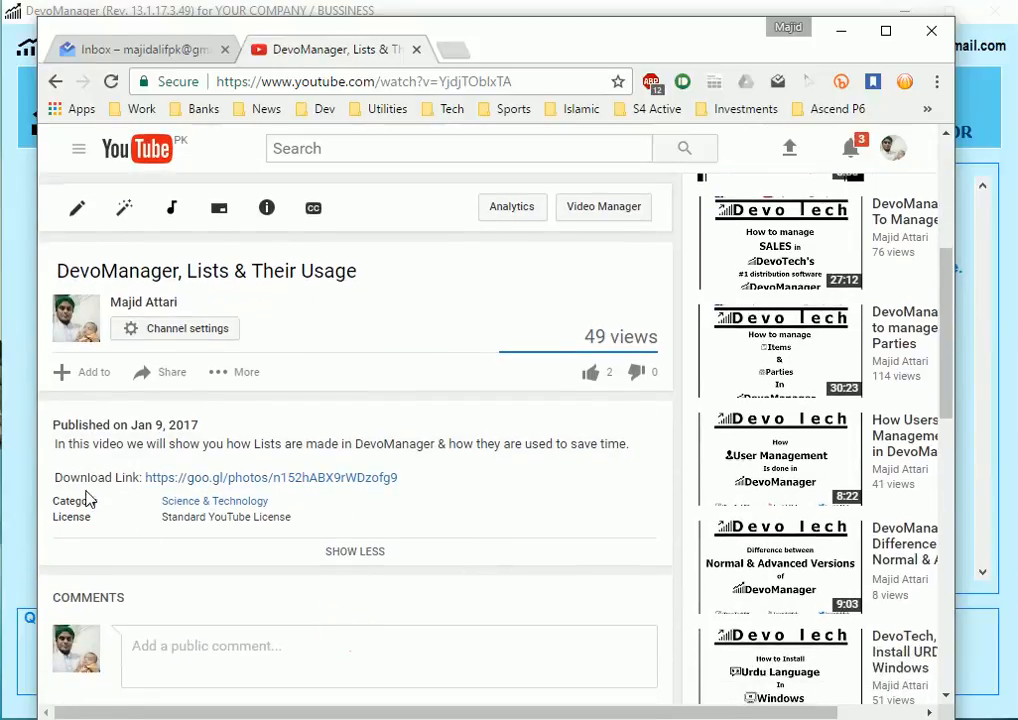
click(336, 481)
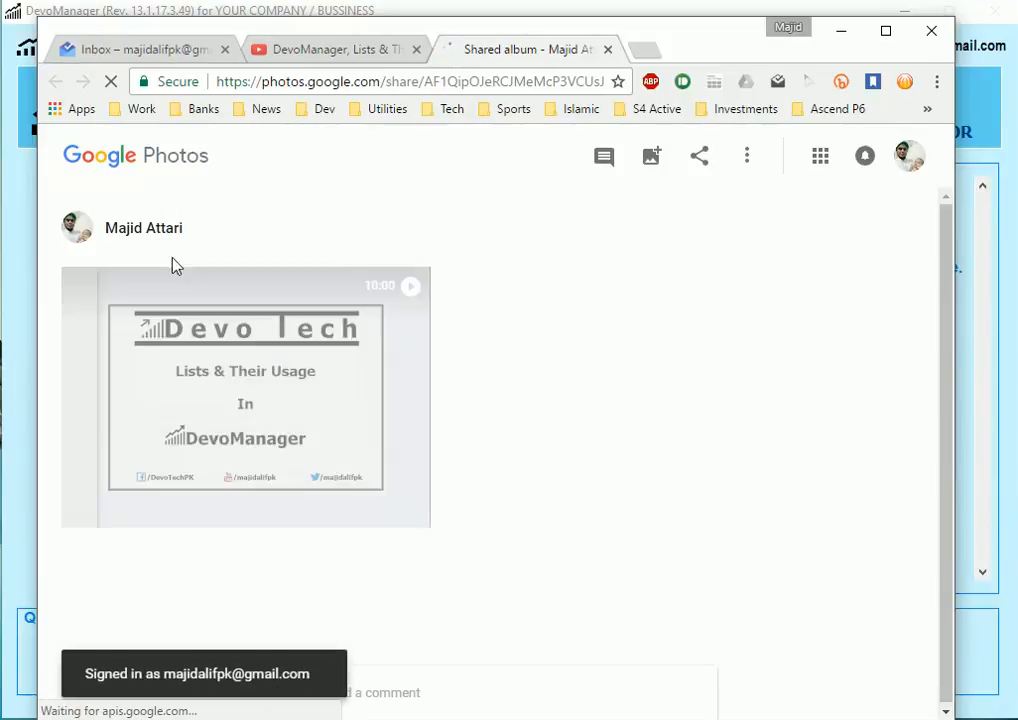
Step: Preview the shared album's video full-size in Google Photos and check its options
click(747, 160)
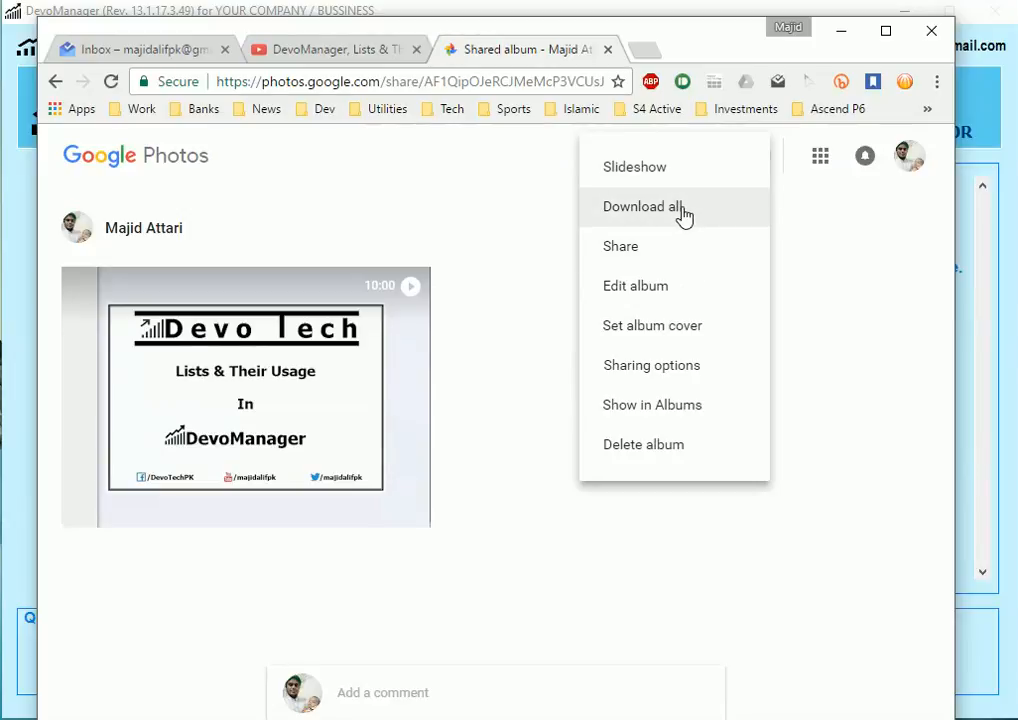
click(511, 382)
click(314, 416)
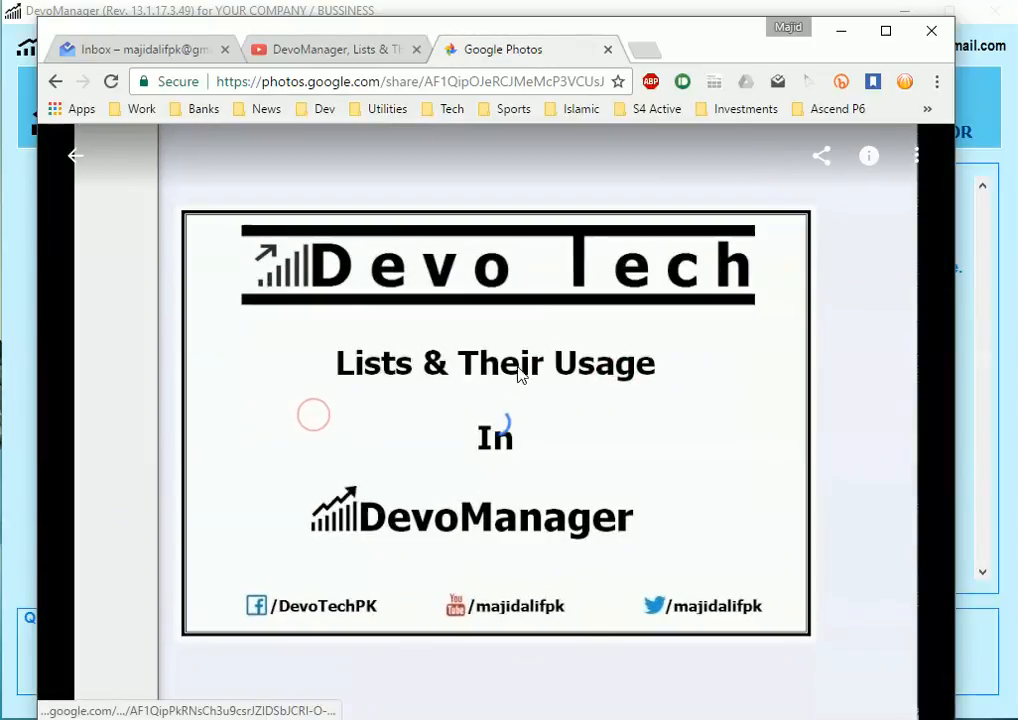
click(916, 156)
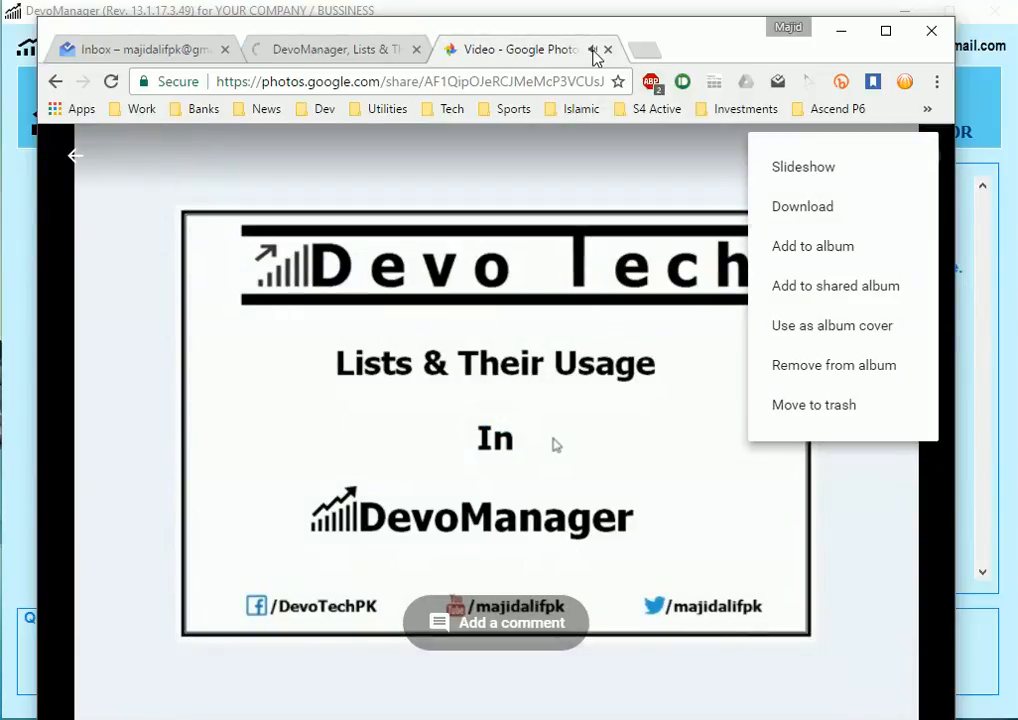
Step: Close the Google Photos and YouTube tabs and the Chrome window to return to DevoManager
click(607, 49)
scroll(450, 280, up, 7)
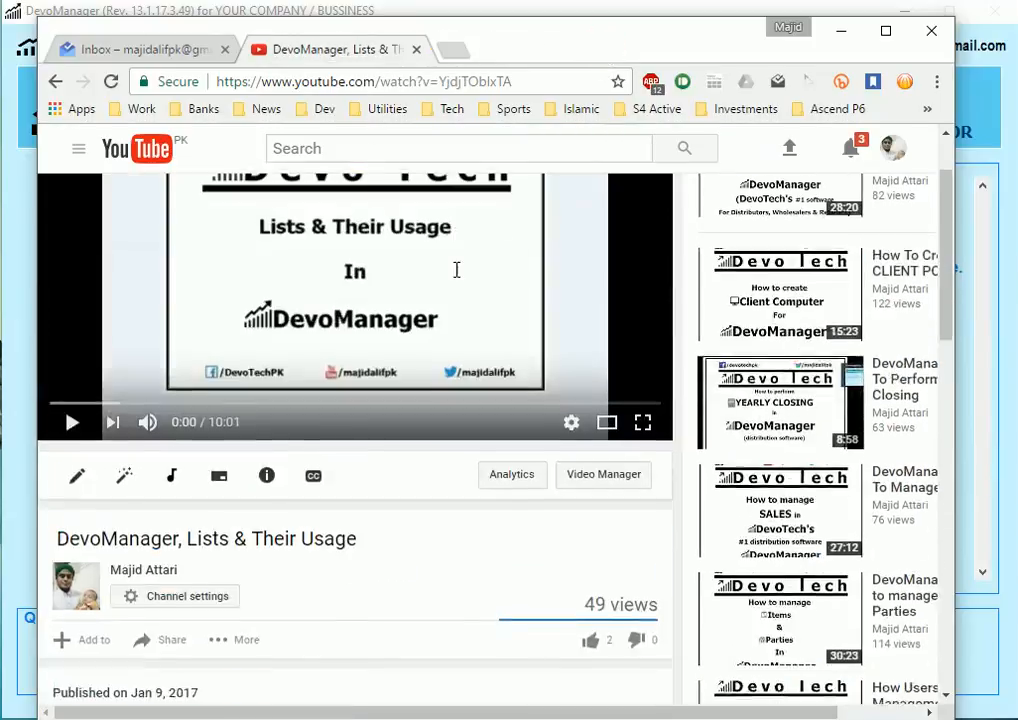
scroll(298, 311, down, 5)
click(416, 49)
click(932, 34)
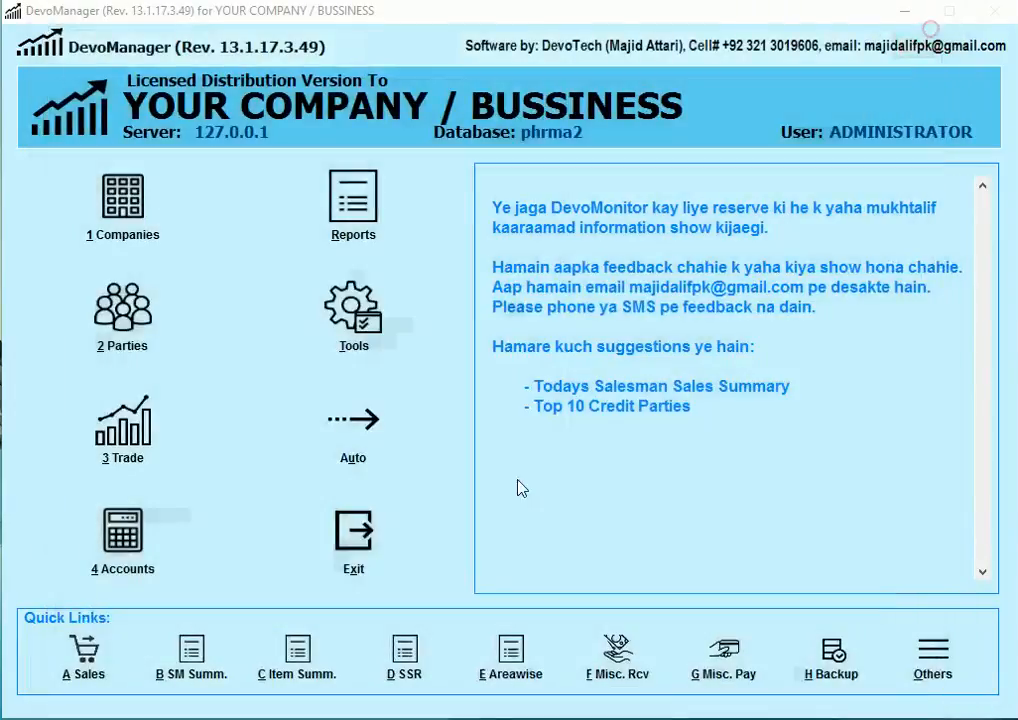